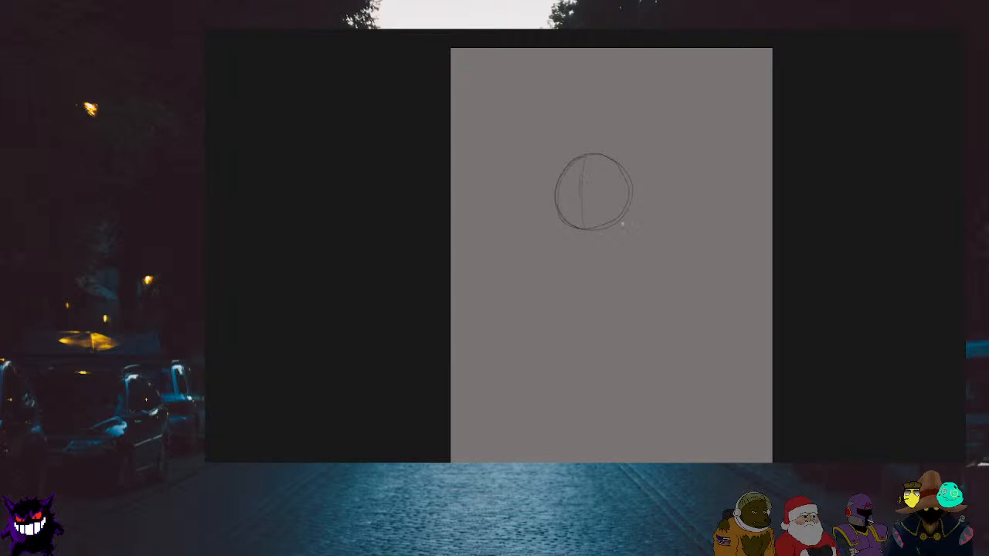
Sketch a tapering jaw and chin below the head circle with thin strokes
scroll(620, 263, "down", 1)
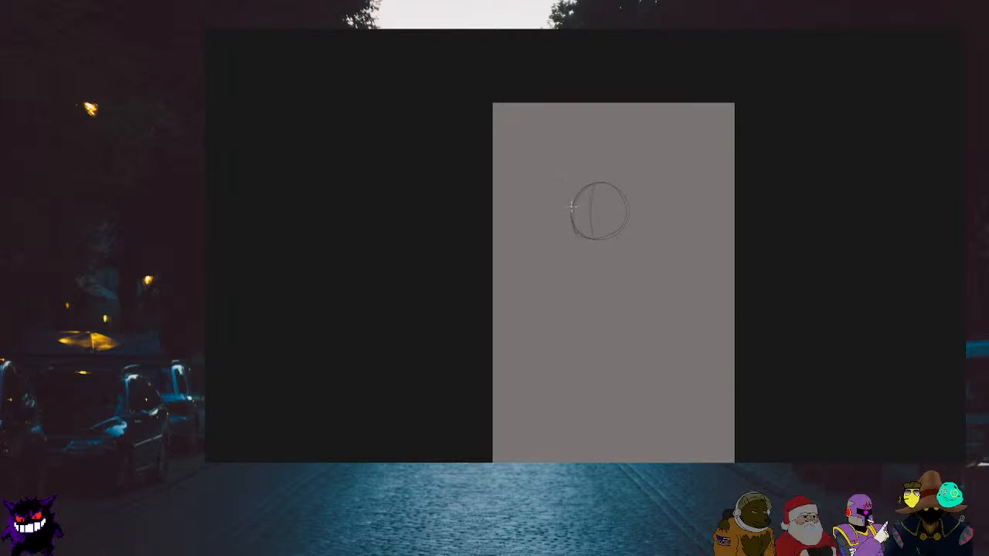
left_click_drag(575, 241, 605, 251)
left_click_drag(624, 210, 628, 237)
scroll(657, 227, "up", 2)
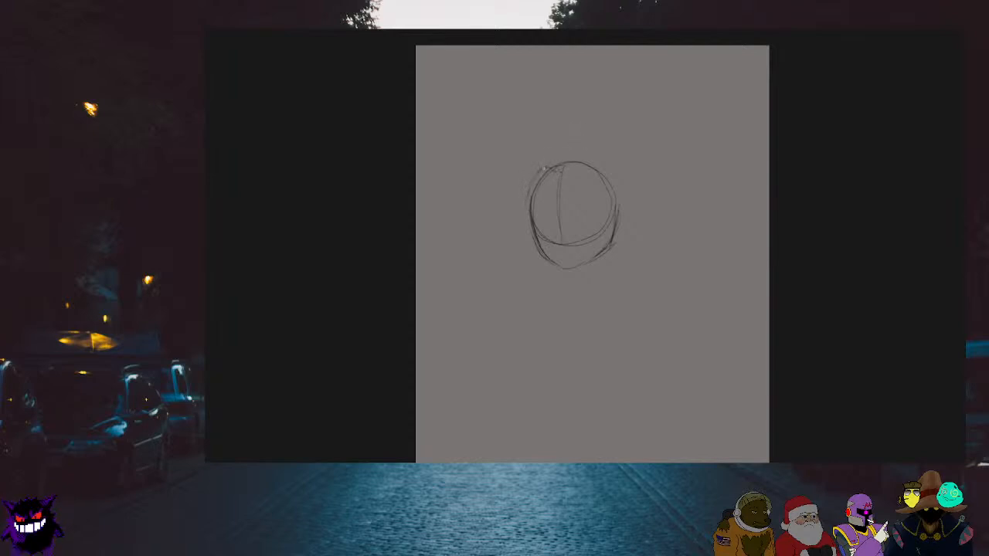
Try thin hair outlines around the head, with arcs down the left side and locks sweeping over the crown to the right
left_click_drag(546, 166, 530, 226)
left_click_drag(528, 183, 524, 207)
left_click_drag(528, 210, 542, 255)
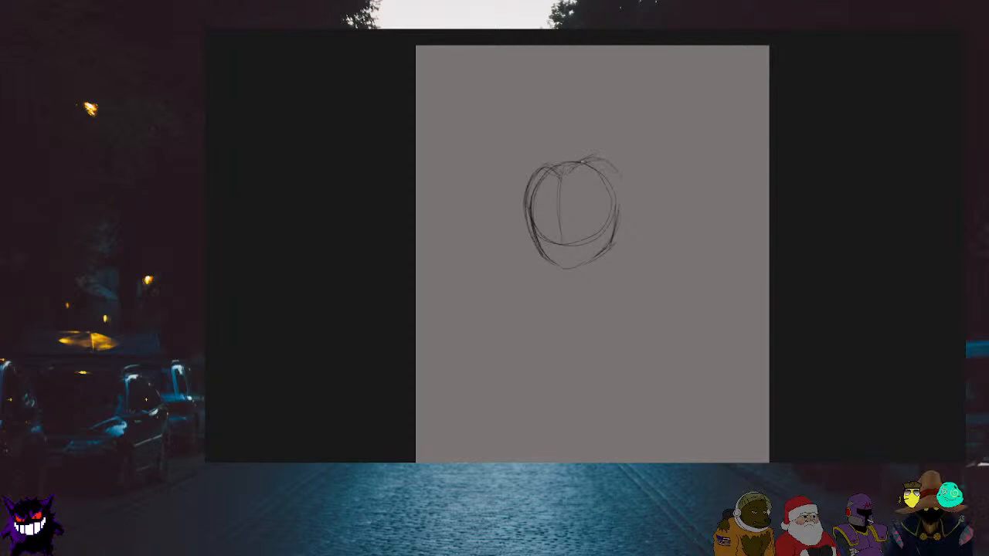
left_click_drag(585, 158, 604, 155)
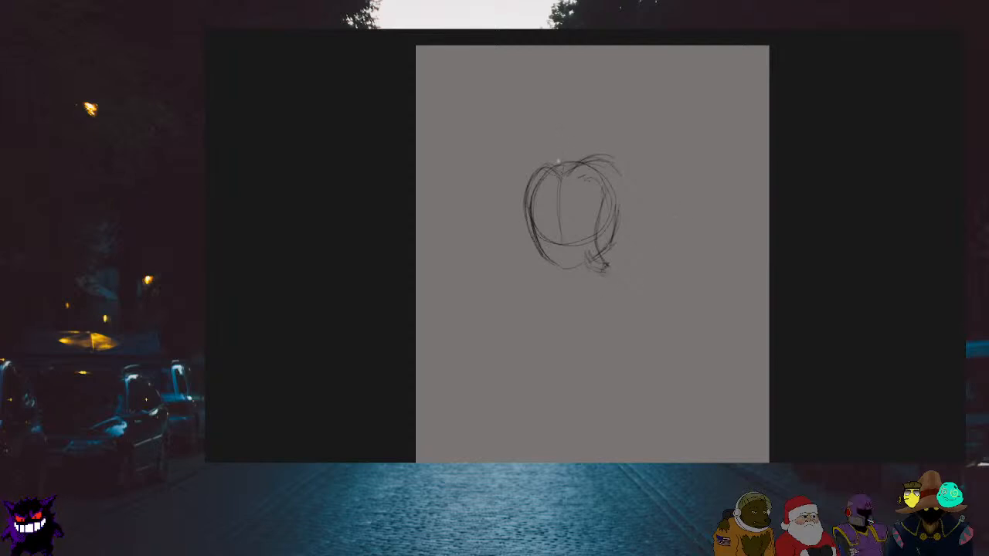
mouse_move(570, 149)
left_mouse_down()
mouse_move(613, 139)
mouse_move(591, 133)
mouse_move(563, 167)
left_mouse_up()
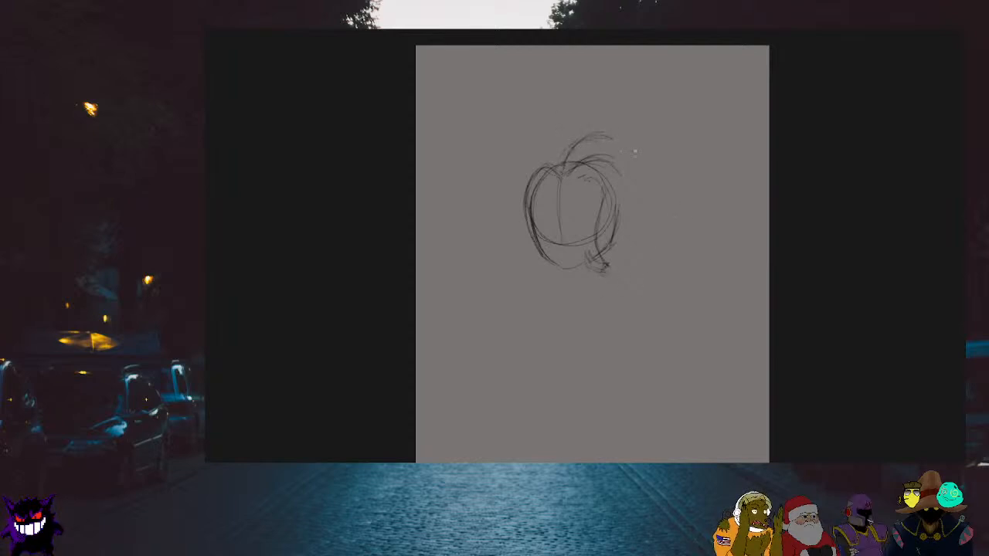
left_click_drag(613, 139, 640, 186)
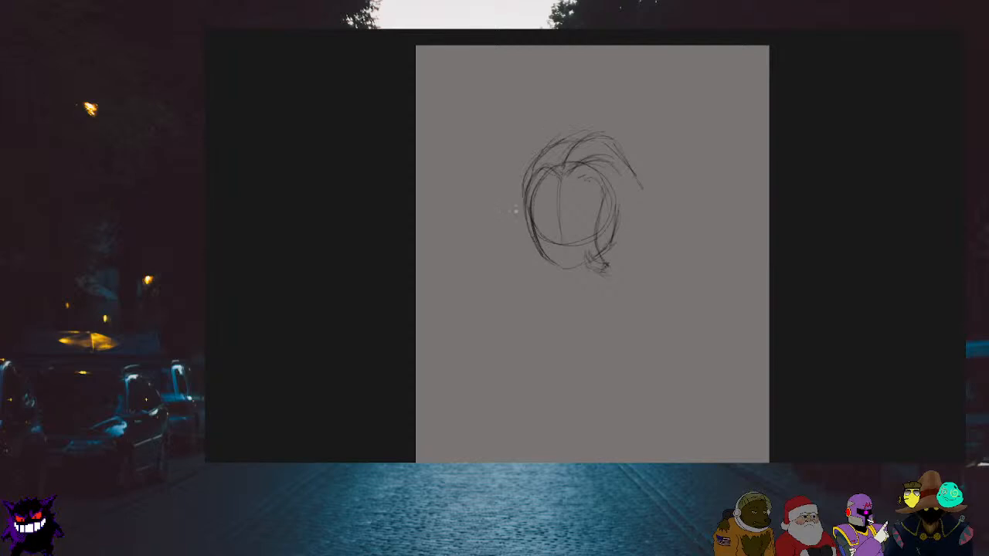
scroll(502, 235, "down", 3)
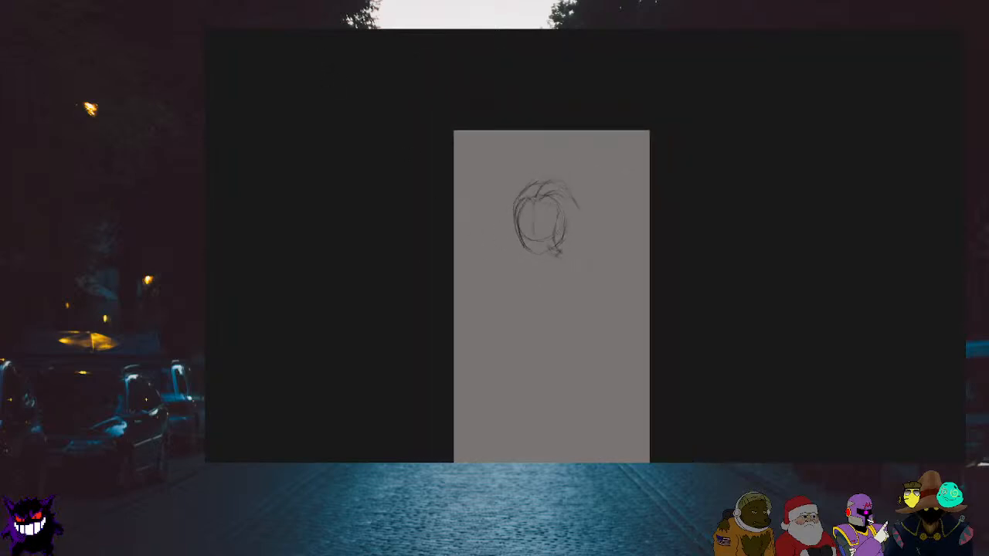
Undo the thin hair strokes back to the plain head and jaw construction
key("ctrl+z")
key("ctrl+z")
key("ctrl+z")
key("ctrl+z")
key("ctrl+z")
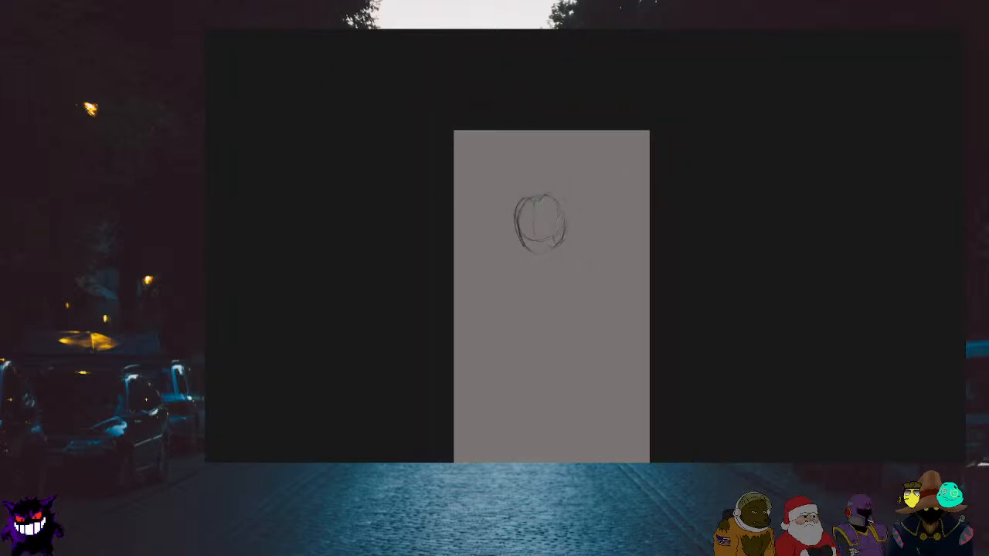
key("ctrl+z")
key("ctrl+z")
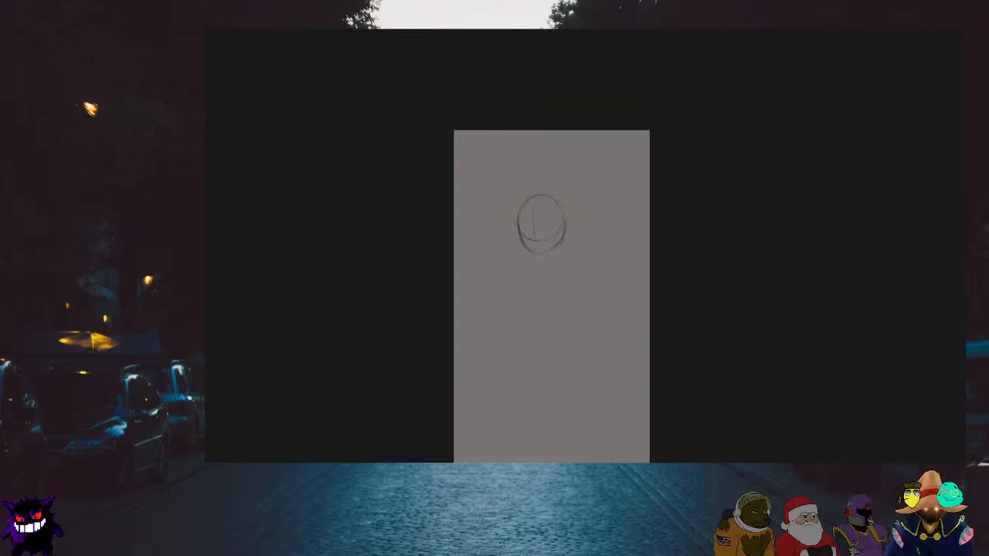
Sketch the hair parting and a front lock with thick soft strokes, running down the face's right side to a pointed tip below the chin
scroll(391, 162, "up", 3)
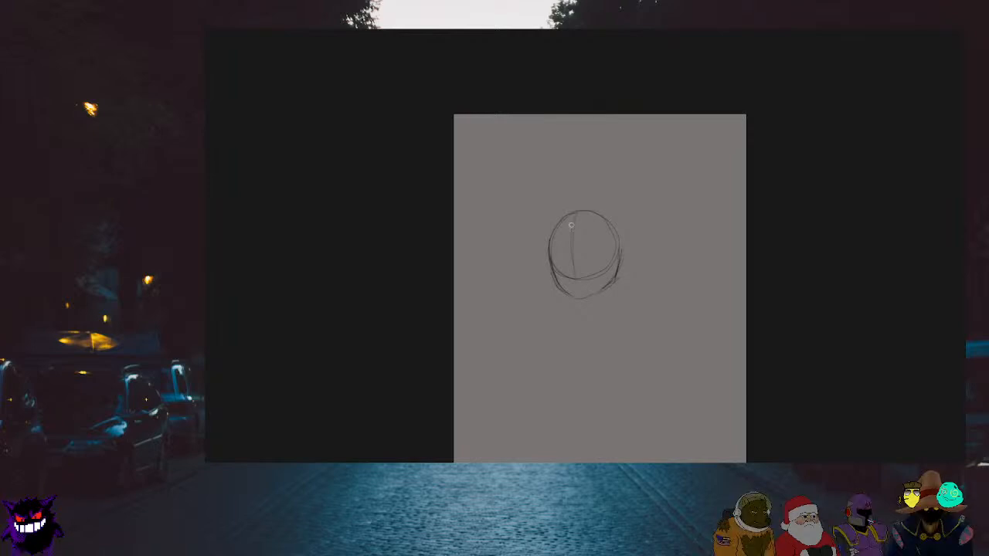
mouse_move(581, 204)
left_mouse_down()
mouse_move(572, 217)
mouse_move(592, 204)
mouse_move(581, 189)
mouse_move(609, 266)
mouse_move(592, 316)
left_mouse_up()
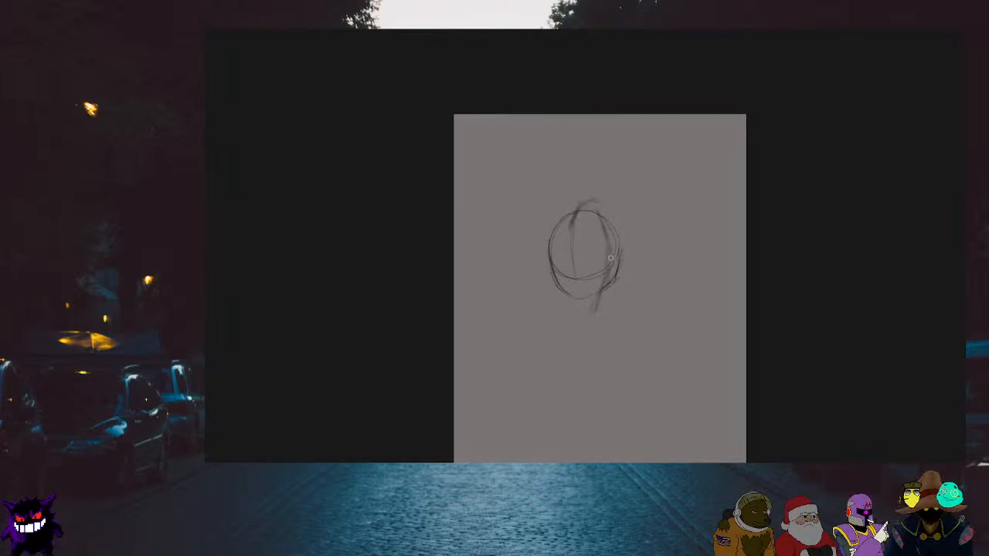
mouse_move(597, 212)
left_mouse_down()
mouse_move(597, 292)
mouse_move(604, 273)
mouse_move(583, 315)
mouse_move(602, 268)
mouse_move(593, 307)
left_mouse_up()
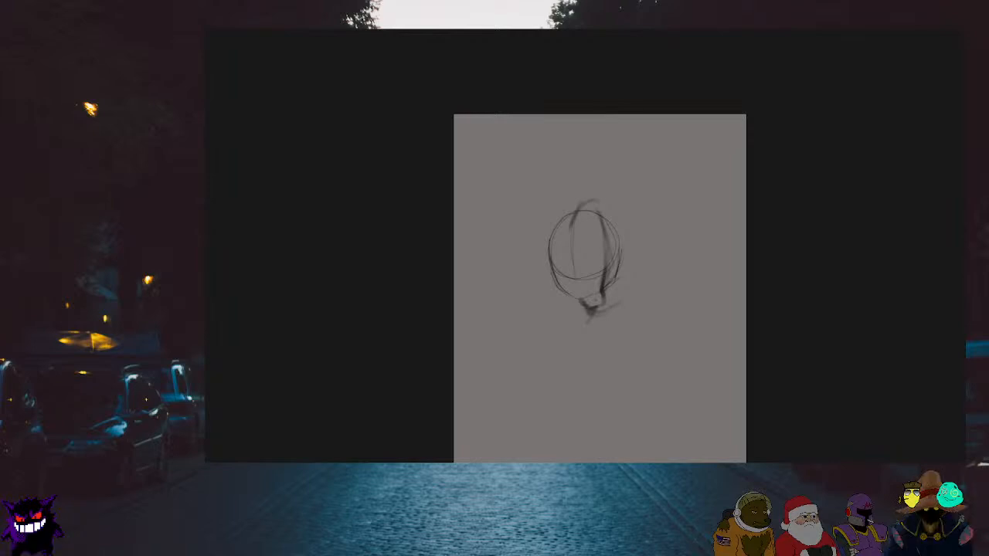
left_click_drag(580, 290, 597, 306)
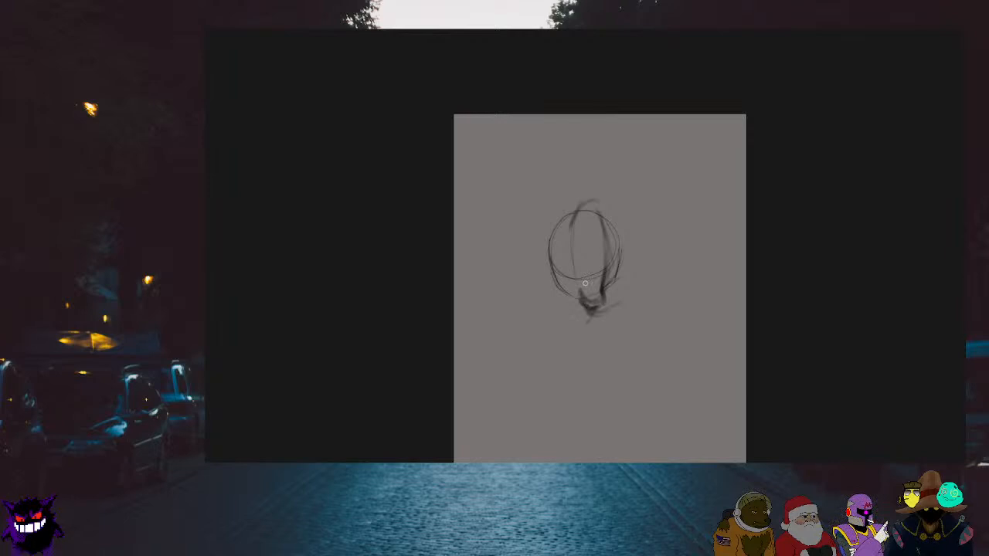
Sketch the outer hair contour down the right side of the head, with a small strand flicking outward
mouse_move(596, 207)
left_mouse_down()
mouse_move(596, 292)
mouse_move(585, 204)
mouse_move(600, 192)
mouse_move(606, 196)
mouse_move(576, 221)
mouse_move(605, 203)
mouse_move(581, 211)
mouse_move(614, 214)
mouse_move(622, 226)
mouse_move(603, 202)
mouse_move(624, 244)
left_mouse_up()
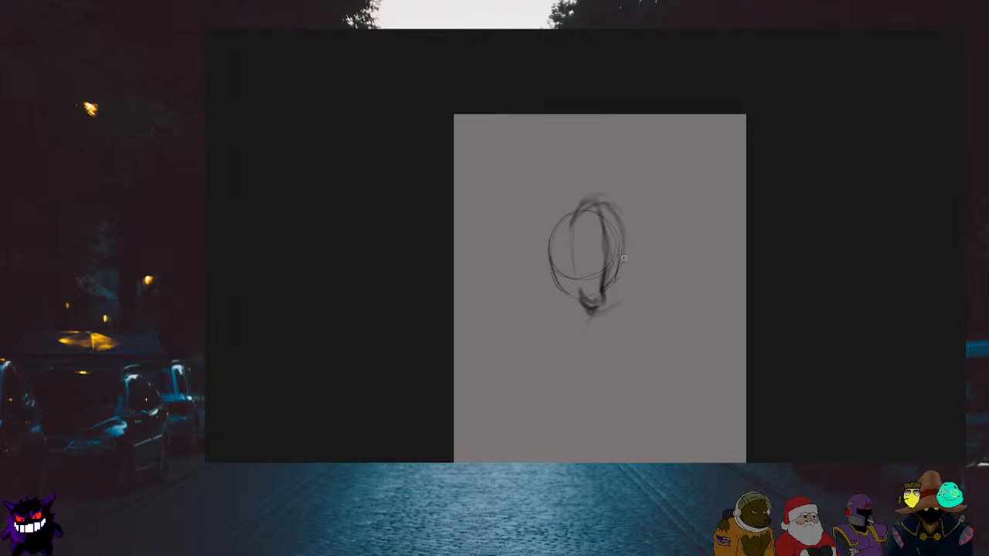
mouse_move(610, 199)
left_mouse_down()
mouse_move(630, 266)
mouse_move(632, 297)
mouse_move(619, 309)
left_mouse_up()
left_click_drag(628, 228, 651, 248)
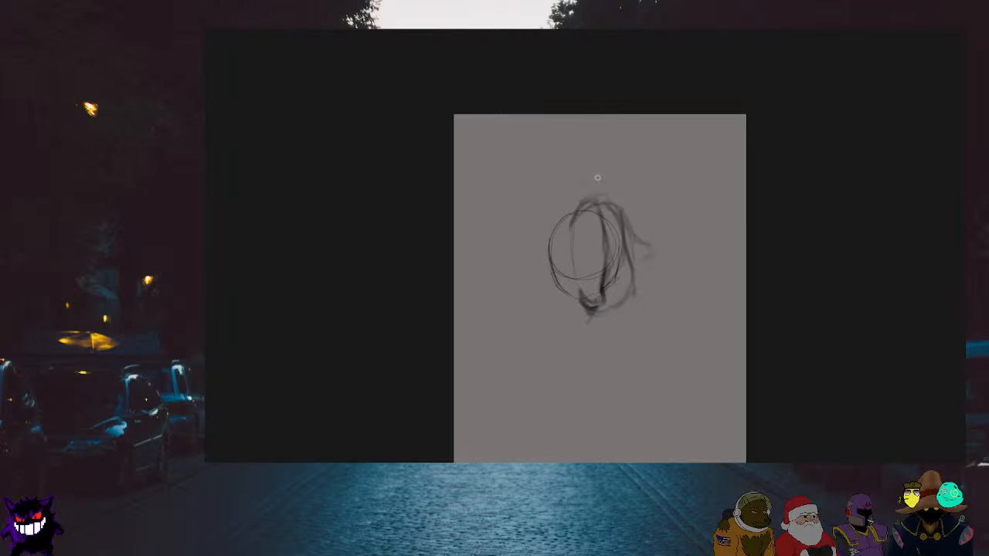
Sketch the hair mass on the left, from the crown around the head into a long lock beside the face
left_click_drag(555, 212, 577, 203)
mouse_move(544, 236)
left_mouse_down()
mouse_move(546, 280)
mouse_move(539, 236)
mouse_move(550, 270)
mouse_move(552, 217)
mouse_move(542, 232)
mouse_move(576, 200)
mouse_move(540, 252)
left_mouse_up()
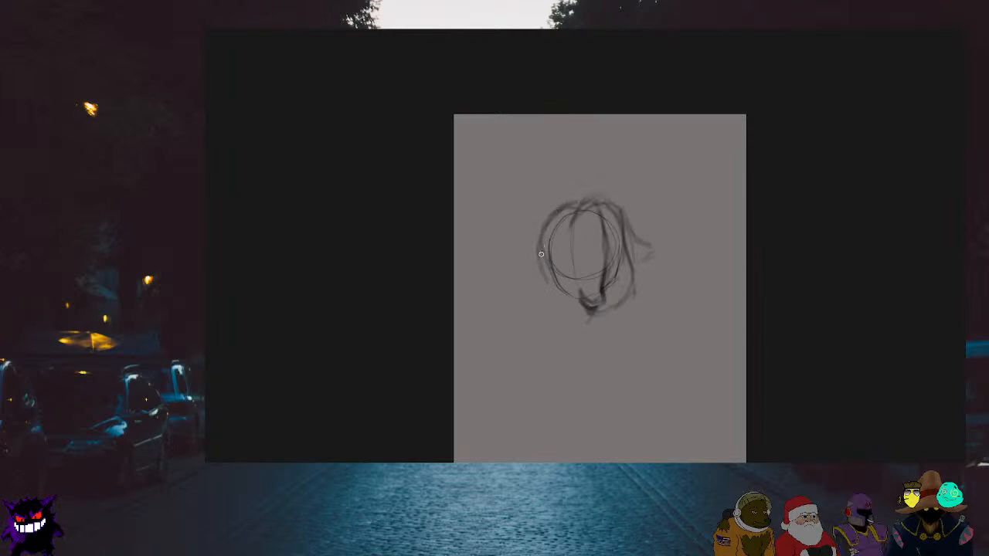
mouse_move(573, 220)
left_mouse_down()
mouse_move(561, 258)
mouse_move(565, 225)
mouse_move(569, 315)
mouse_move(552, 263)
mouse_move(566, 220)
left_mouse_up()
left_click_drag(552, 267, 557, 312)
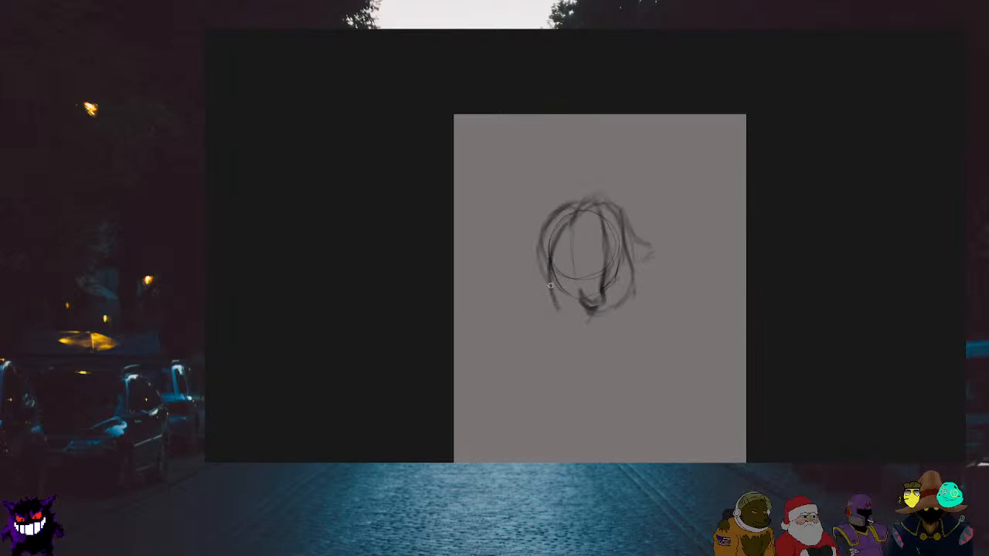
left_click_drag(573, 222, 552, 270)
scroll(611, 207, "up", 1)
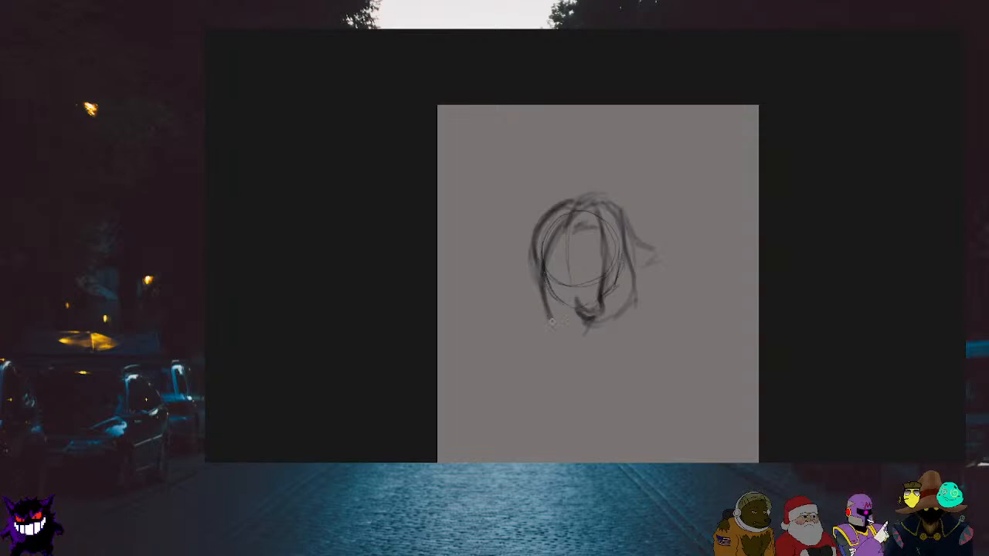
left_click_drag(549, 315, 561, 331)
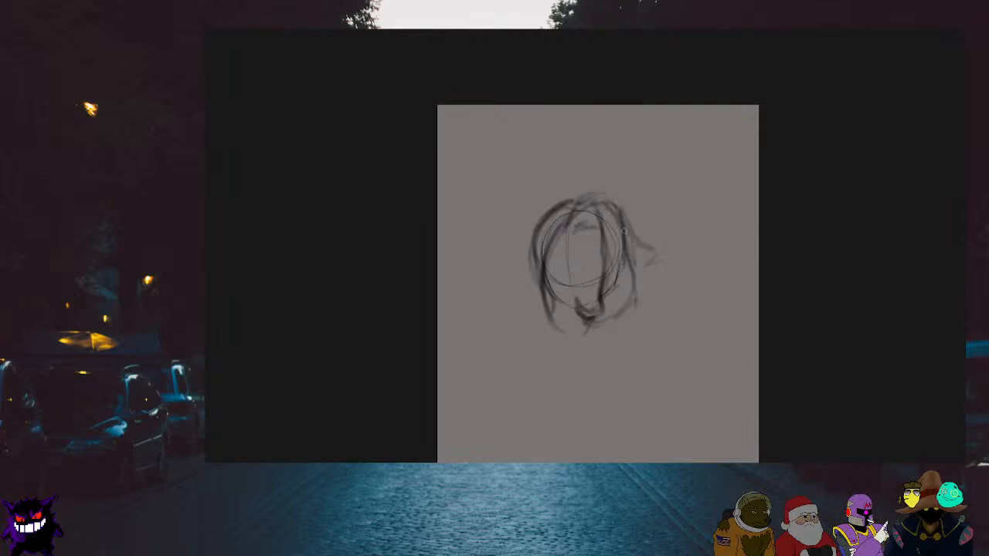
Add spiky tufts flaring out from the right side of the hair and reinforce the crown line
mouse_move(627, 228)
left_mouse_down()
mouse_move(631, 274)
mouse_move(627, 224)
left_mouse_up()
mouse_move(647, 223)
left_mouse_down()
mouse_move(655, 260)
mouse_move(636, 260)
mouse_move(665, 276)
left_mouse_up()
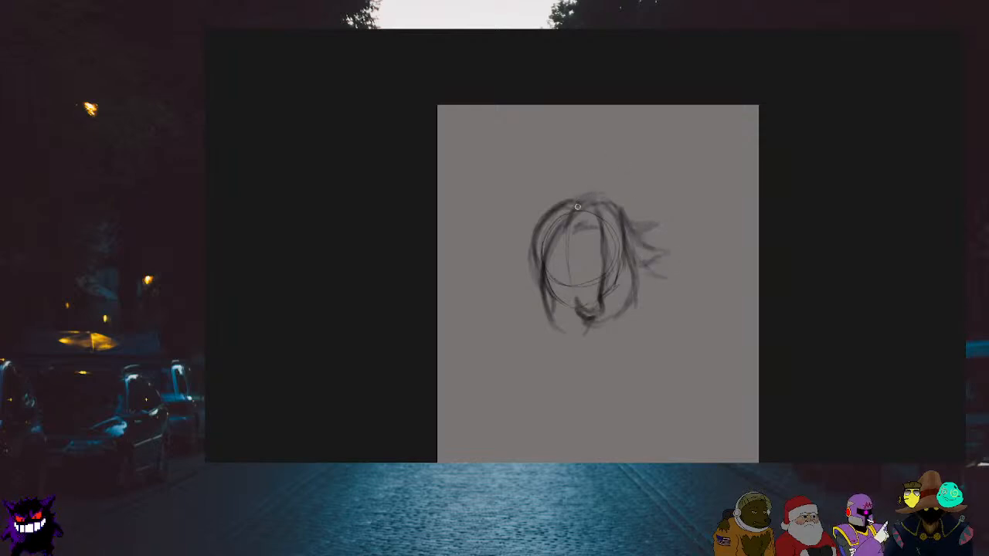
mouse_move(587, 197)
left_mouse_down()
mouse_move(612, 198)
mouse_move(630, 220)
mouse_move(589, 199)
mouse_move(624, 210)
mouse_move(611, 199)
mouse_move(575, 202)
left_mouse_up()
scroll(616, 230, "down", 1)
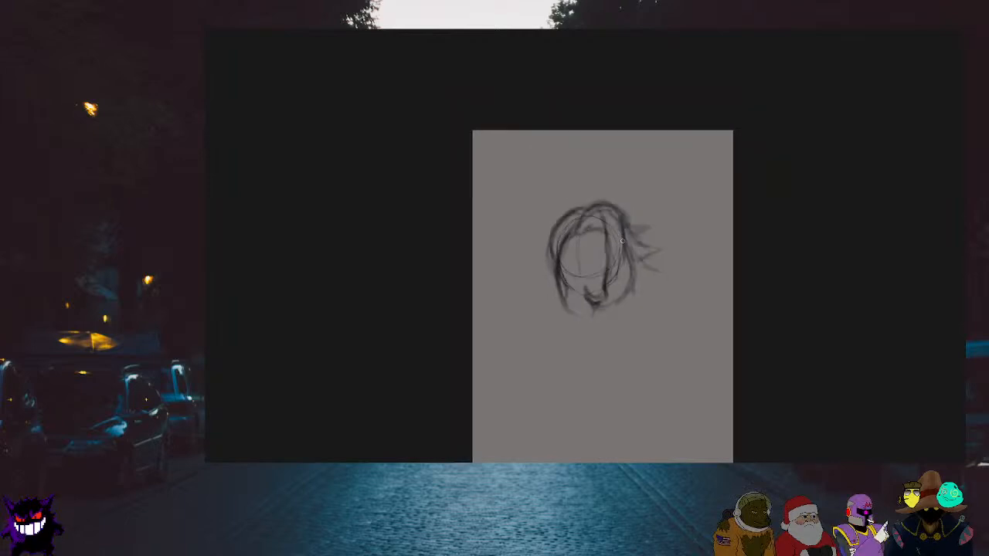
Erase the lower ends of the right-hand hair locks around and below the chin
scroll(563, 276, "up", 2)
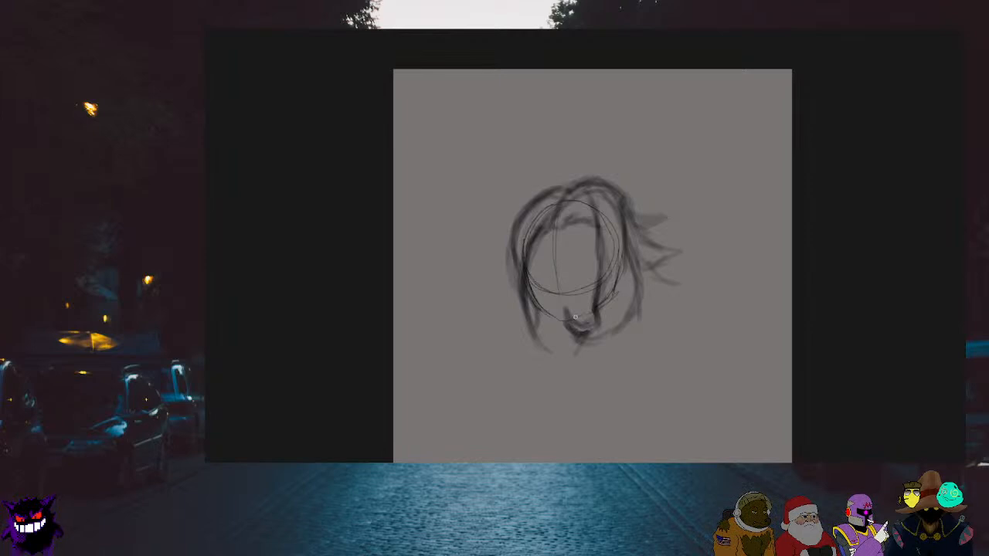
key("e")
mouse_move(570, 309)
left_mouse_down()
mouse_move(573, 334)
mouse_move(581, 306)
mouse_move(606, 339)
mouse_move(640, 313)
left_mouse_up()
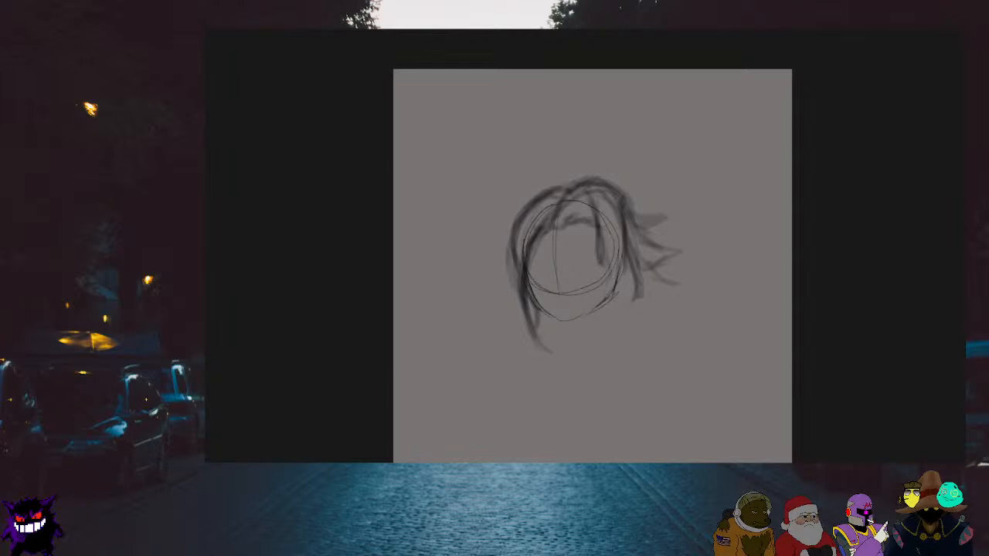
Redraw the right-hand lock ends curling in toward the jaw and strengthen the tufts flaring out on the right
mouse_move(610, 286)
left_mouse_down()
mouse_move(603, 309)
mouse_move(587, 308)
left_mouse_up()
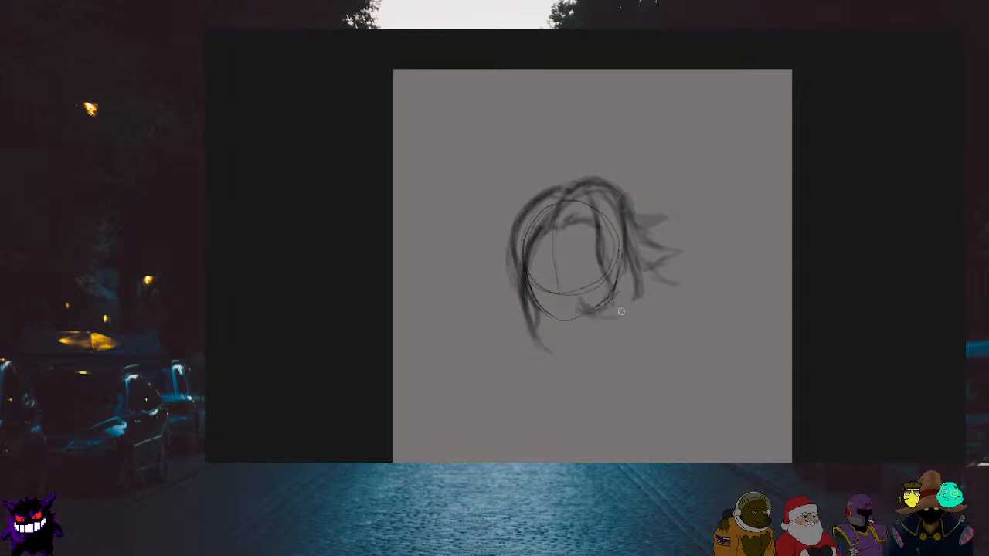
mouse_move(638, 295)
left_mouse_down()
mouse_move(621, 316)
mouse_move(593, 313)
left_mouse_up()
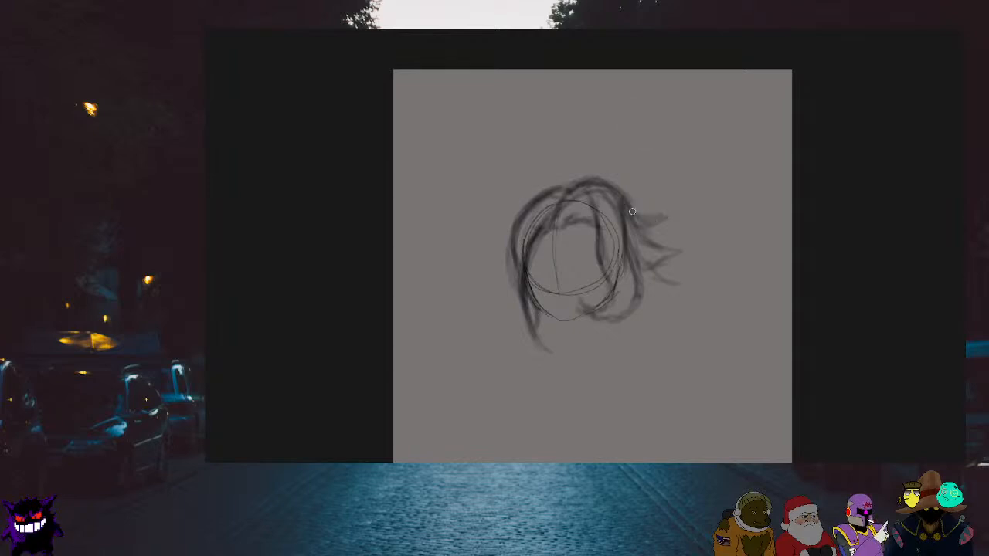
mouse_move(632, 211)
left_mouse_down()
mouse_move(665, 228)
mouse_move(634, 228)
mouse_move(680, 295)
left_mouse_up()
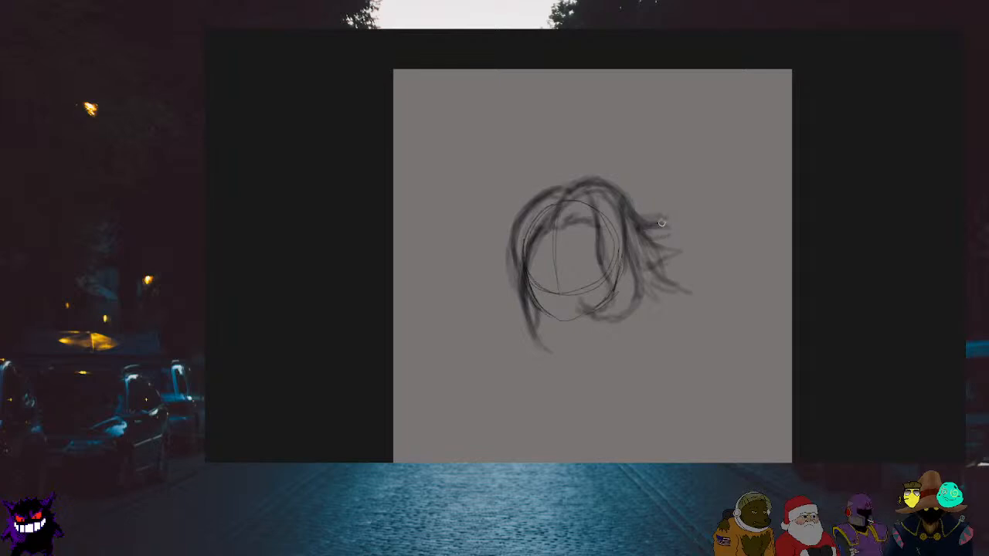
Erase the flaring tufts on the right and trim the outer hair outline along the crown and left side
key("e")
mouse_move(674, 279)
left_mouse_down()
mouse_move(666, 227)
mouse_move(668, 255)
mouse_move(651, 205)
mouse_move(672, 276)
mouse_move(662, 212)
mouse_move(682, 235)
mouse_move(666, 305)
mouse_move(631, 193)
mouse_move(648, 322)
mouse_move(648, 269)
mouse_move(638, 328)
mouse_move(646, 294)
mouse_move(601, 337)
left_mouse_up()
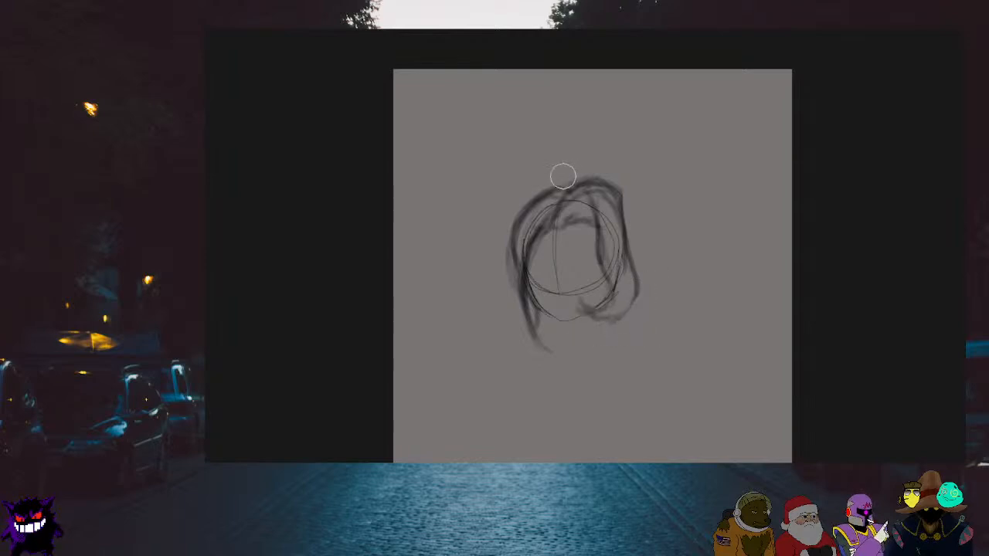
mouse_move(562, 176)
left_mouse_down()
mouse_move(601, 177)
mouse_move(637, 198)
mouse_move(603, 176)
mouse_move(638, 210)
mouse_move(599, 177)
mouse_move(563, 178)
mouse_move(502, 225)
mouse_move(527, 194)
mouse_move(504, 240)
mouse_move(507, 228)
mouse_move(511, 269)
left_mouse_up()
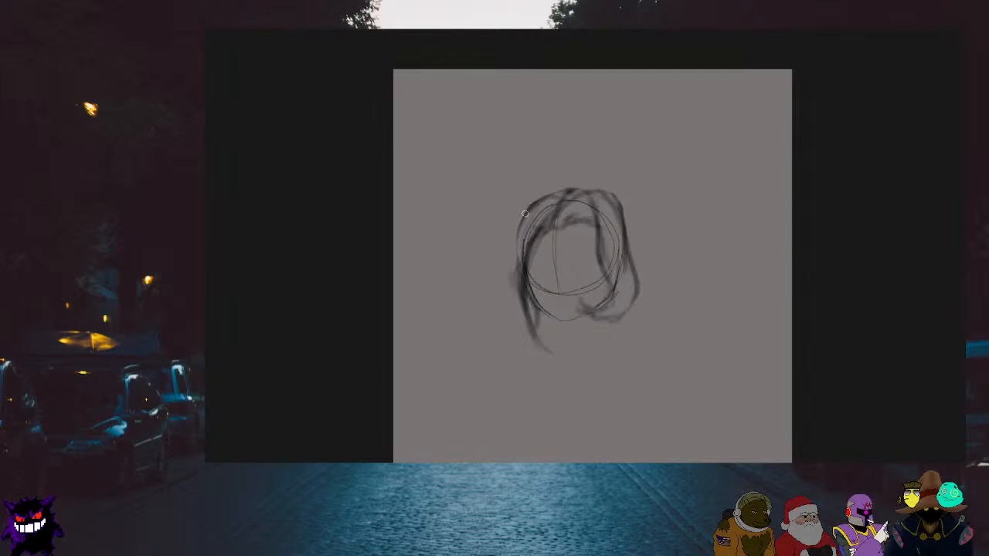
Redraw the hair outline over the crown and left side, and add two loose strands flicking out on the right
left_click_drag(527, 211, 514, 272)
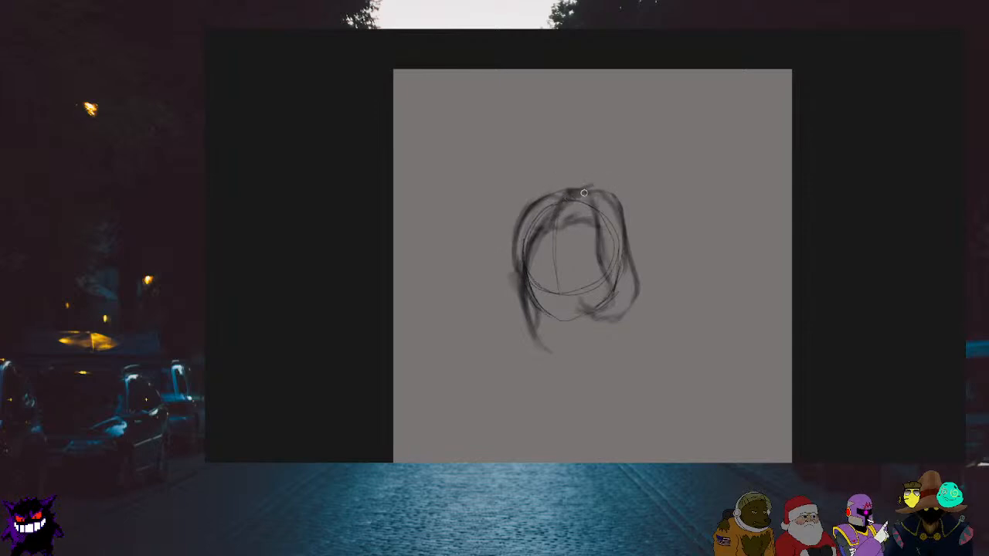
left_click_drag(587, 190, 621, 227)
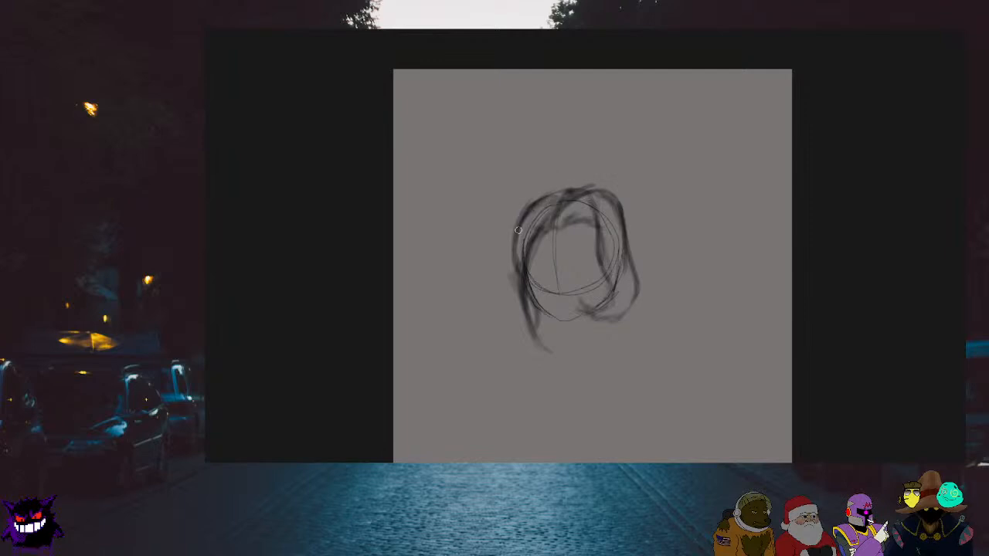
left_click_drag(519, 229, 515, 271)
mouse_move(557, 194)
left_mouse_down()
mouse_move(629, 194)
mouse_move(606, 199)
mouse_move(622, 197)
mouse_move(653, 224)
mouse_move(665, 252)
left_mouse_up()
scroll(612, 251, "down", 8)
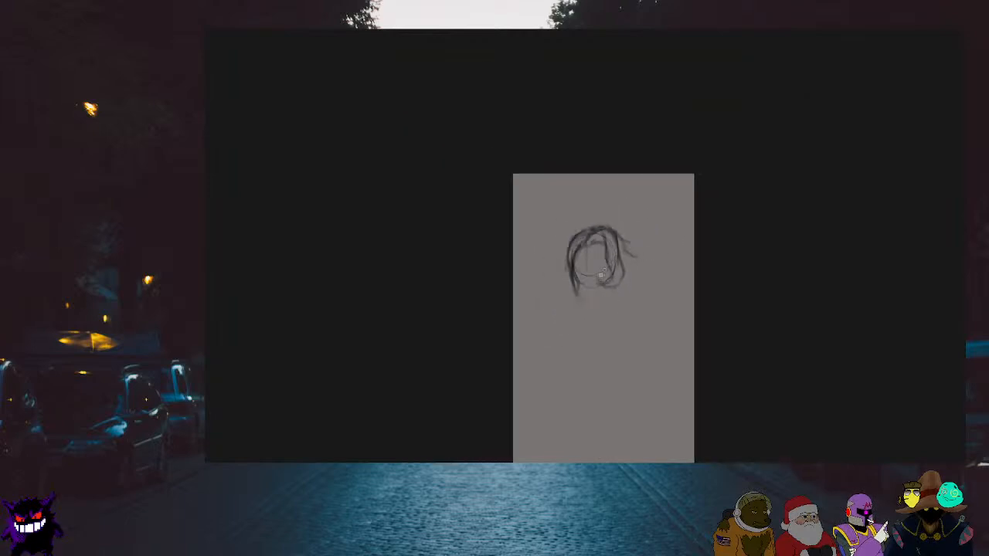
Erase the long left lock's lower end, redraw it as a short outward flick, and darken the inner right lock
scroll(587, 289, "up", 7)
scroll(573, 286, "up", 1)
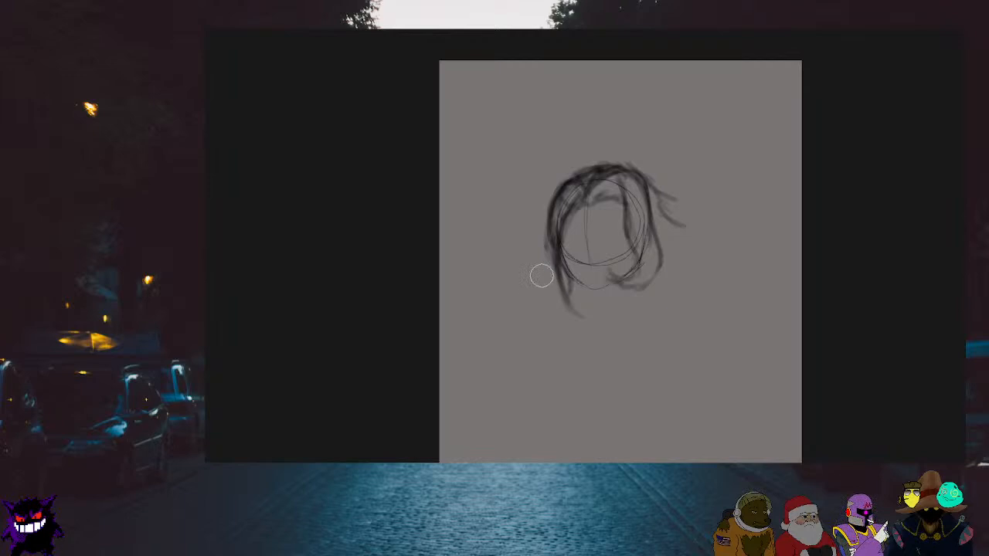
mouse_move(541, 276)
left_mouse_down()
mouse_move(581, 325)
mouse_move(549, 269)
left_mouse_up()
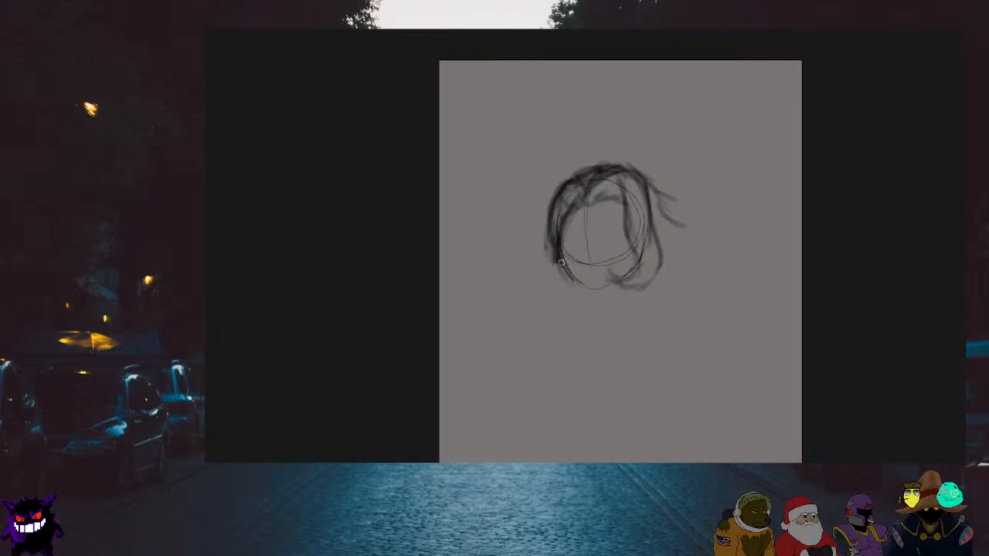
mouse_move(561, 263)
left_mouse_down()
mouse_move(558, 299)
mouse_move(560, 266)
left_mouse_up()
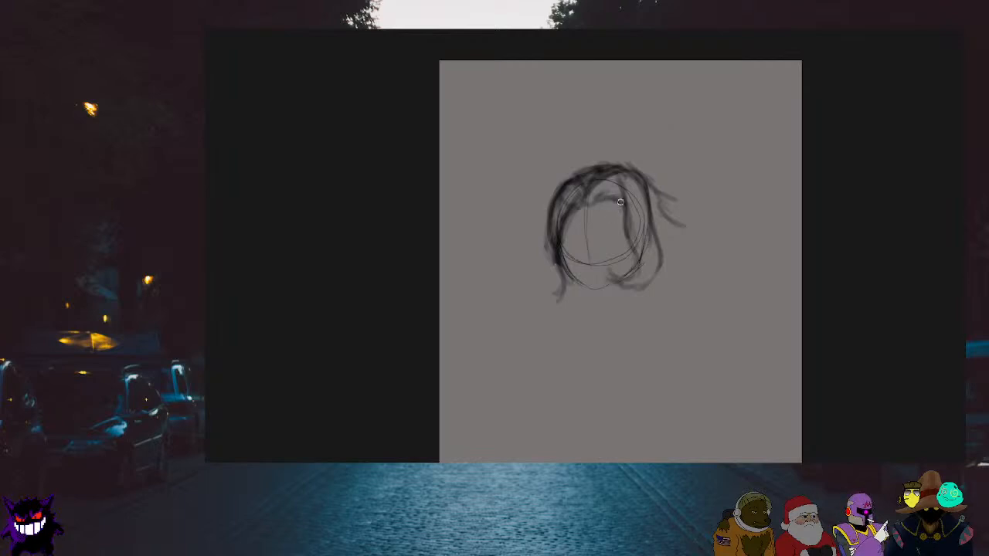
left_click_drag(620, 206, 630, 248)
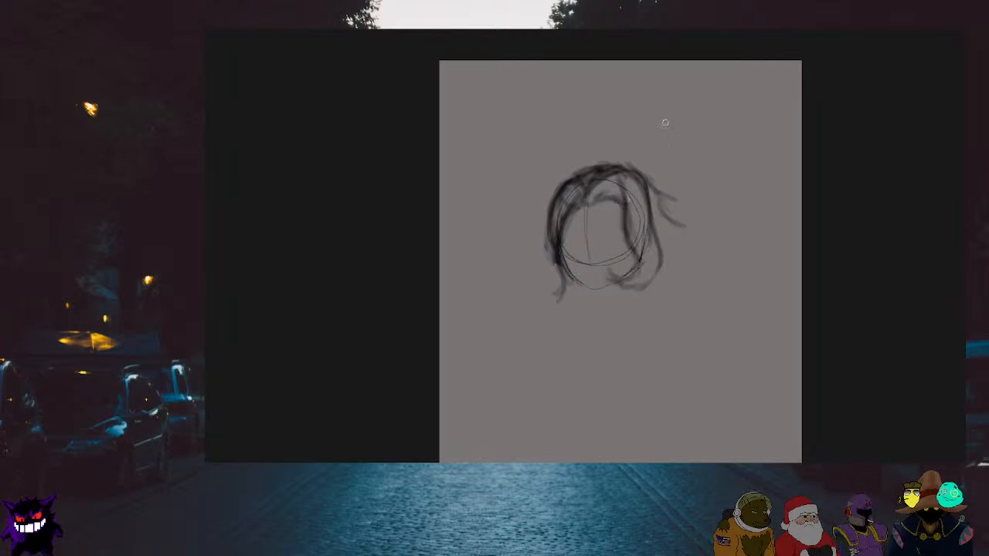
Sketch more tufts flaring out from the hair's right side and define the curled lock beside the jaw
mouse_move(649, 187)
left_mouse_down()
mouse_move(687, 266)
mouse_move(662, 271)
mouse_move(663, 204)
left_mouse_up()
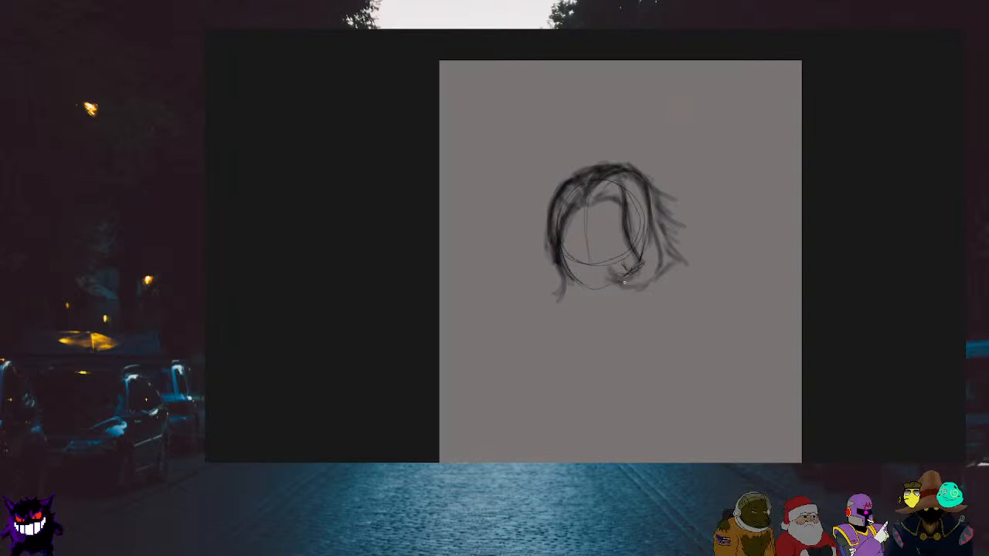
left_click_drag(658, 253, 653, 278)
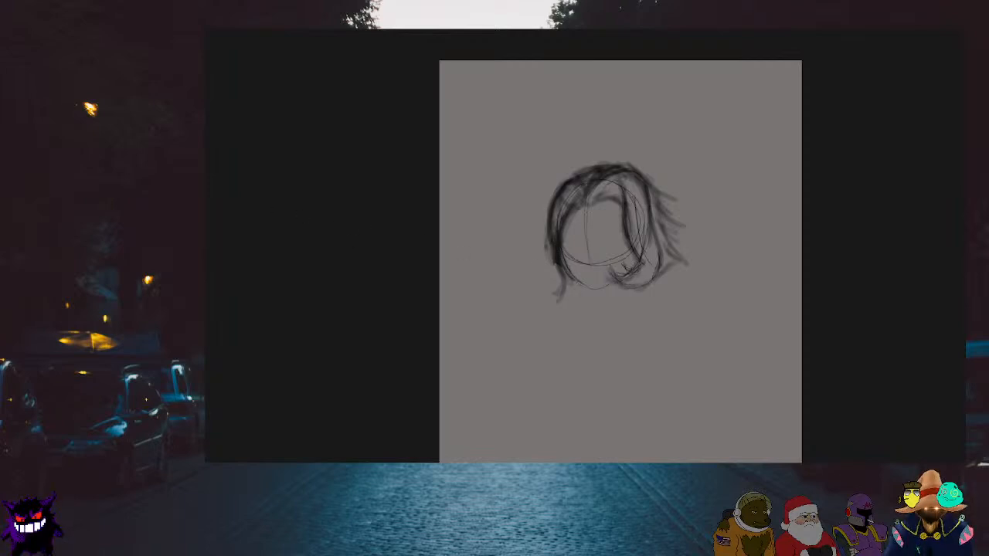
Select the hair sketch, enlarge it slightly toward the upper left, and reposition it over the circle construction
left_click_drag(527, 102, 751, 335)
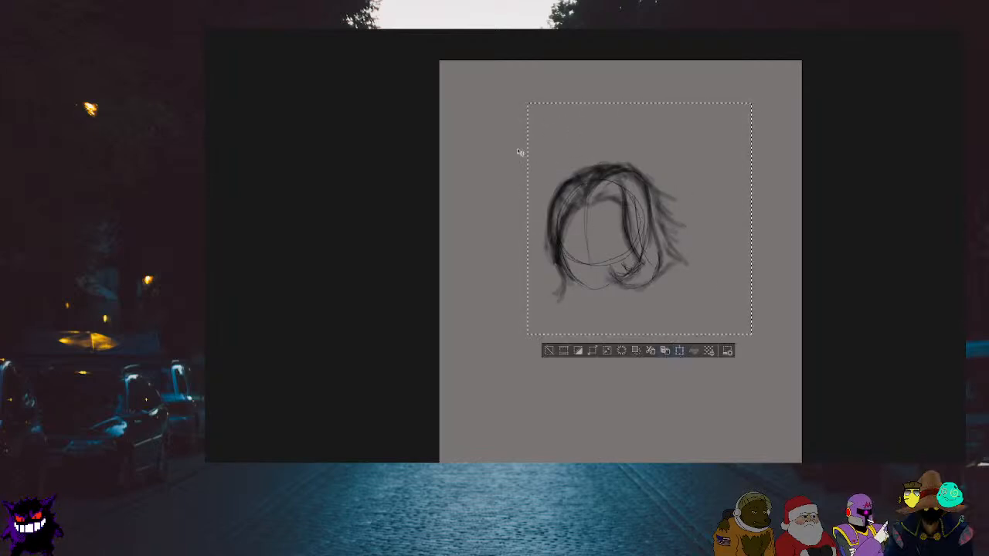
key("ctrl+t")
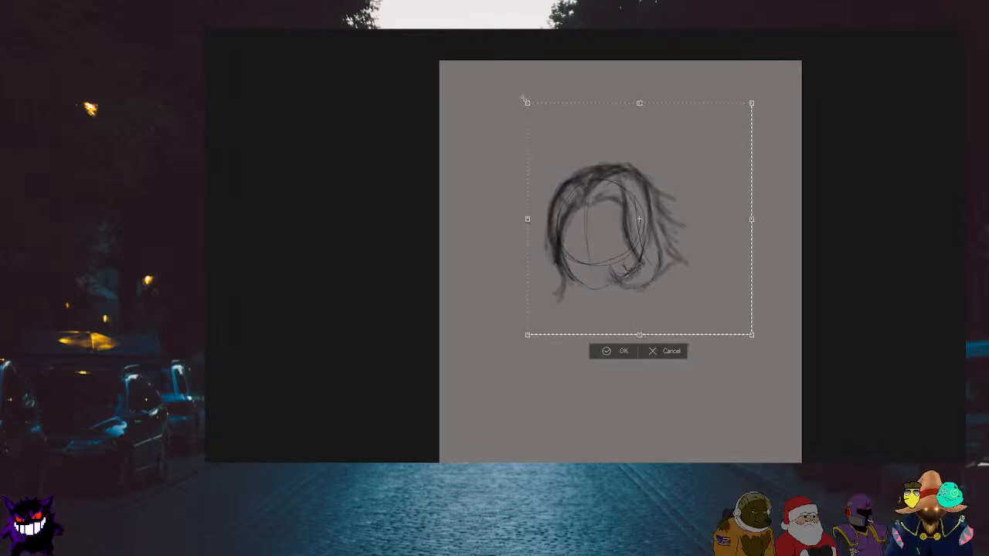
left_click_drag(524, 100, 510, 88)
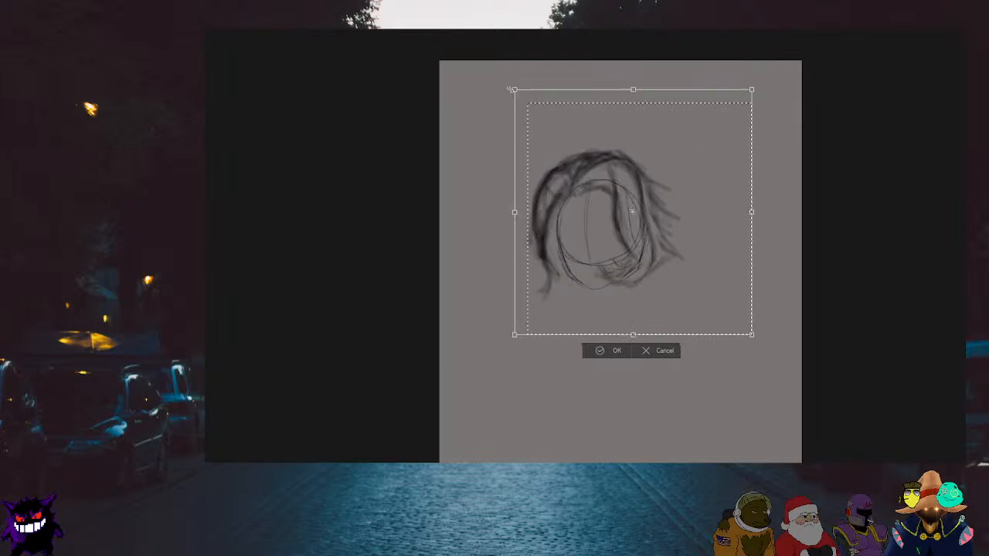
left_click_drag(589, 160, 596, 168)
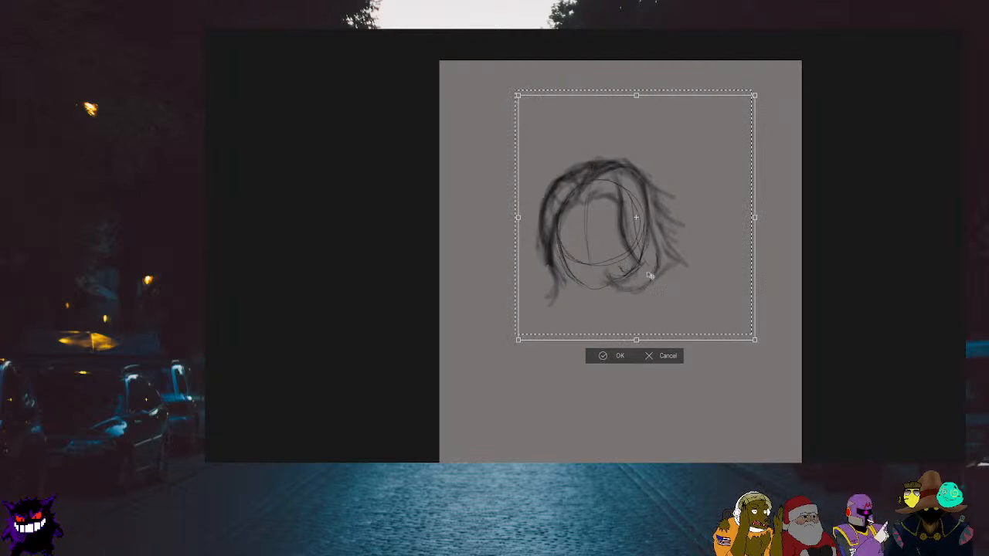
left_click(609, 355)
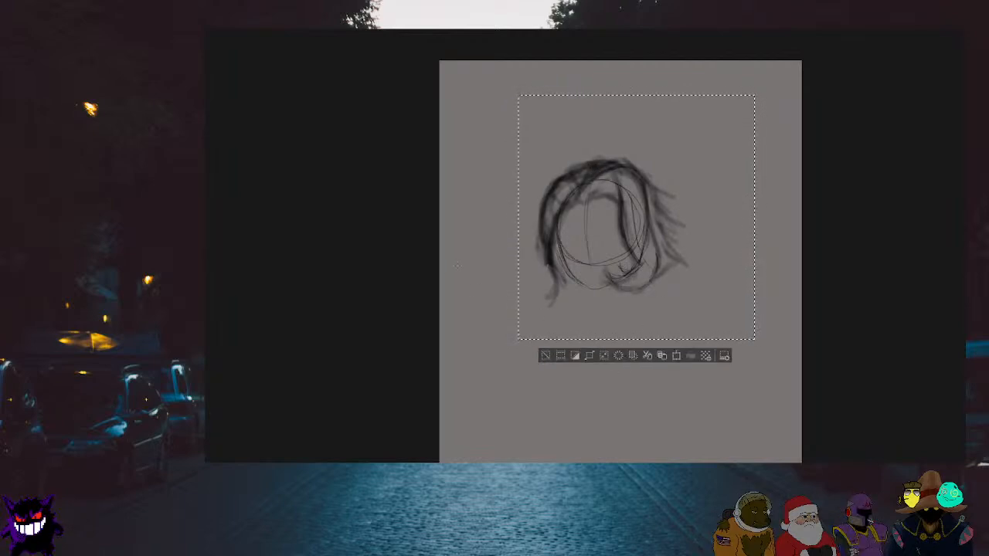
key("ctrl+d")
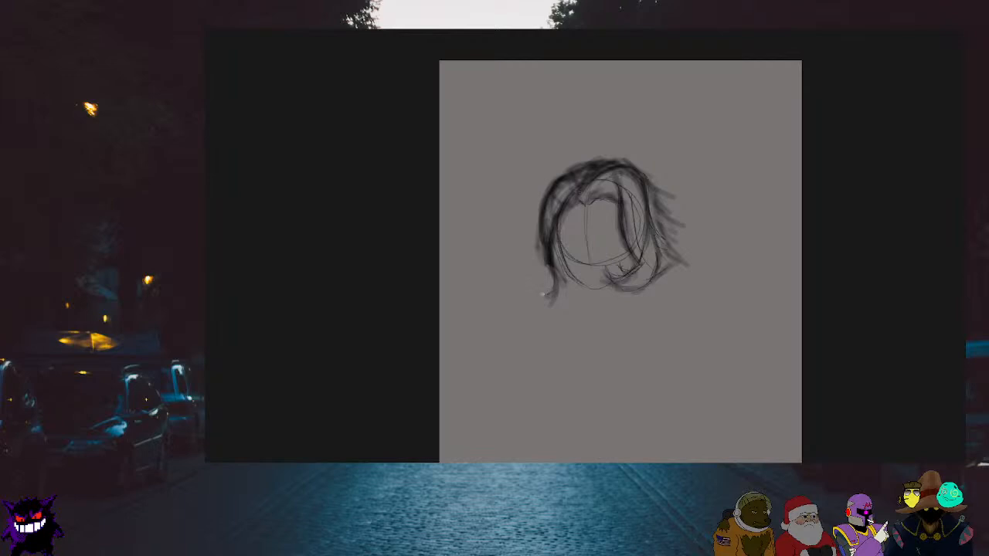
Add fine hooked strands to the left lock's tip and thin stray lines along the crown and upper-left hair outline
left_click_drag(547, 280, 542, 294)
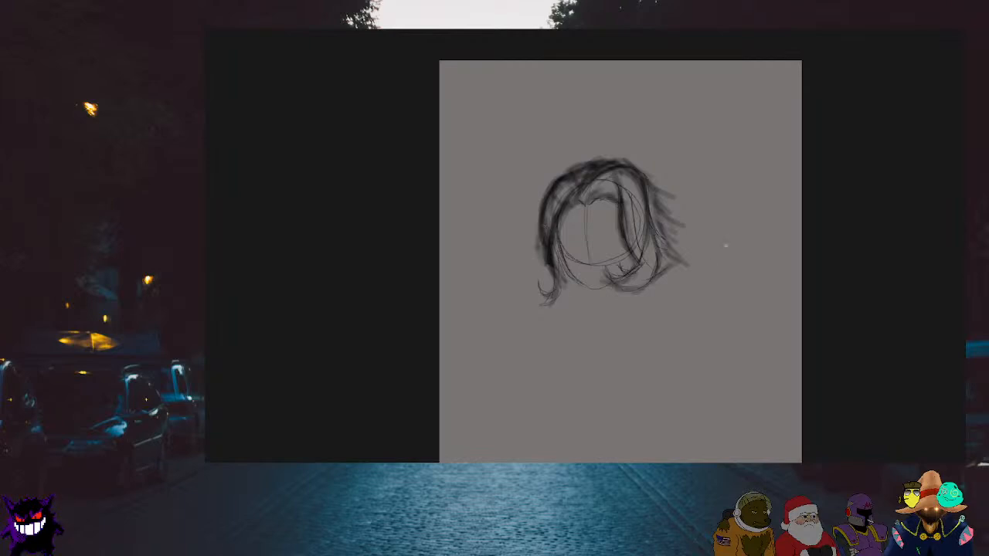
scroll(725, 246, "down", 1)
scroll(619, 231, "up", 2)
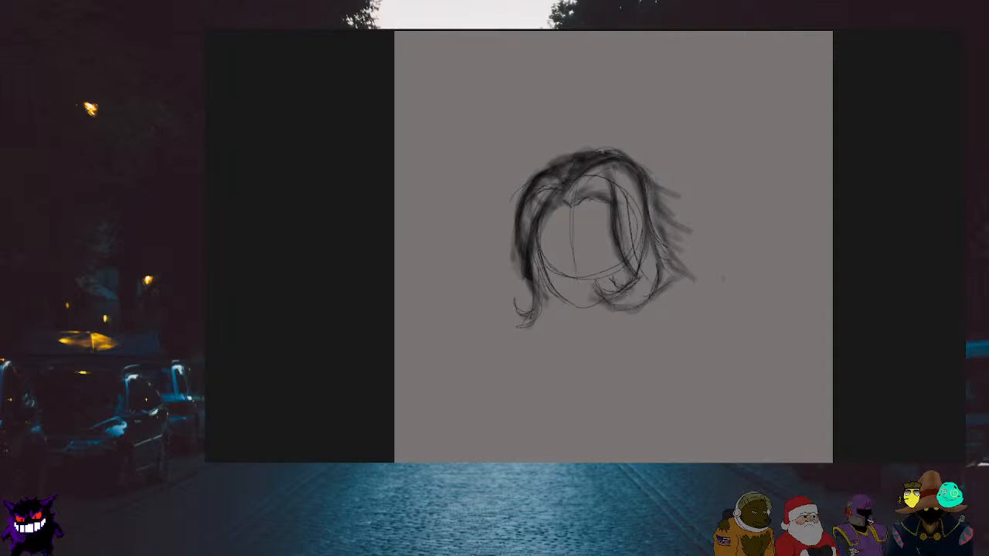
scroll(624, 152, "down", 7)
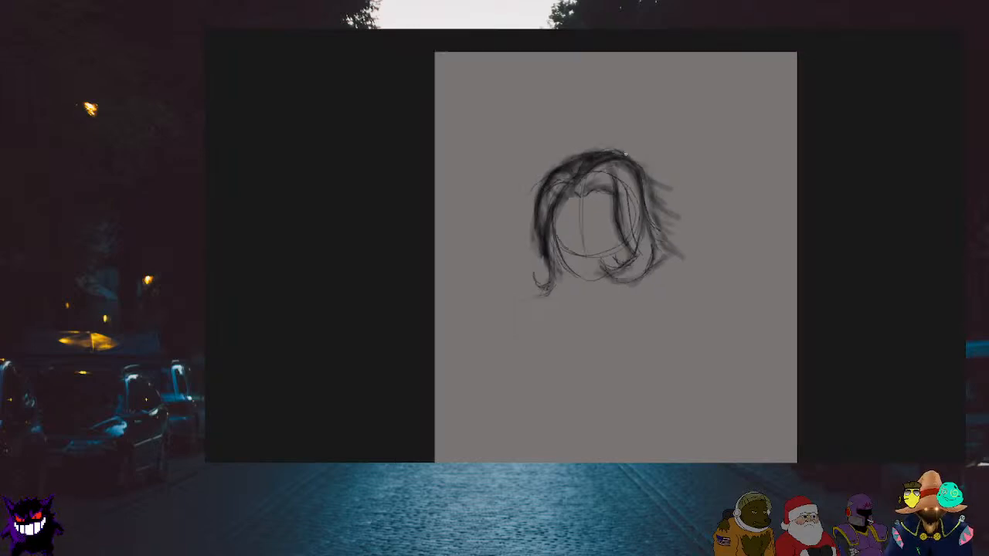
scroll(626, 154, "up", 7)
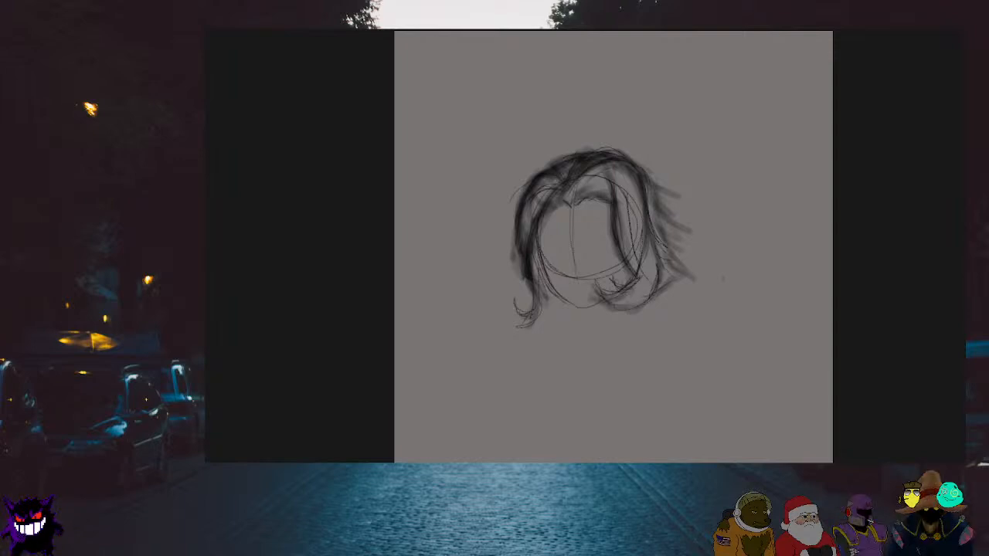
Redraw the left jawline with a firmer line running down to the chin
scroll(625, 233, "up", 4)
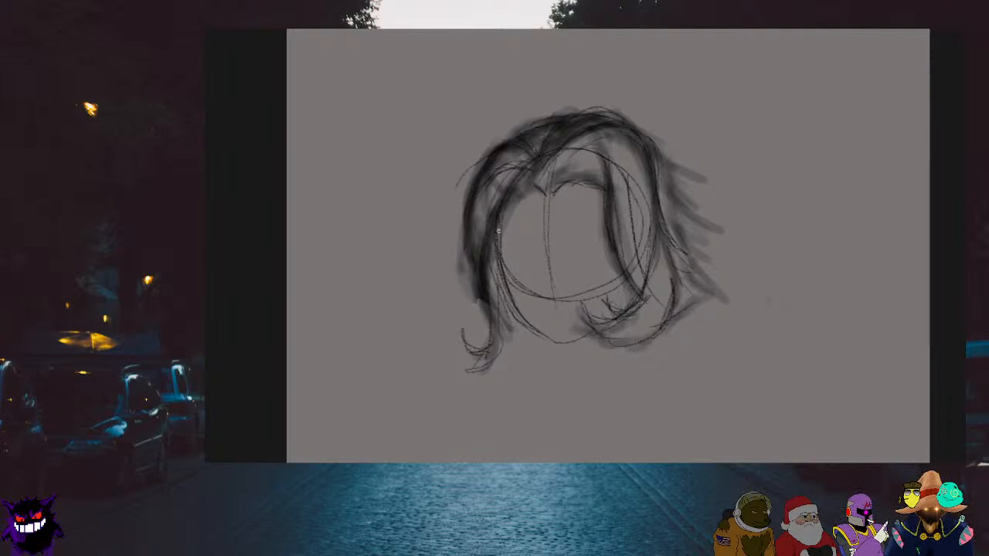
left_click_drag(510, 303, 555, 345)
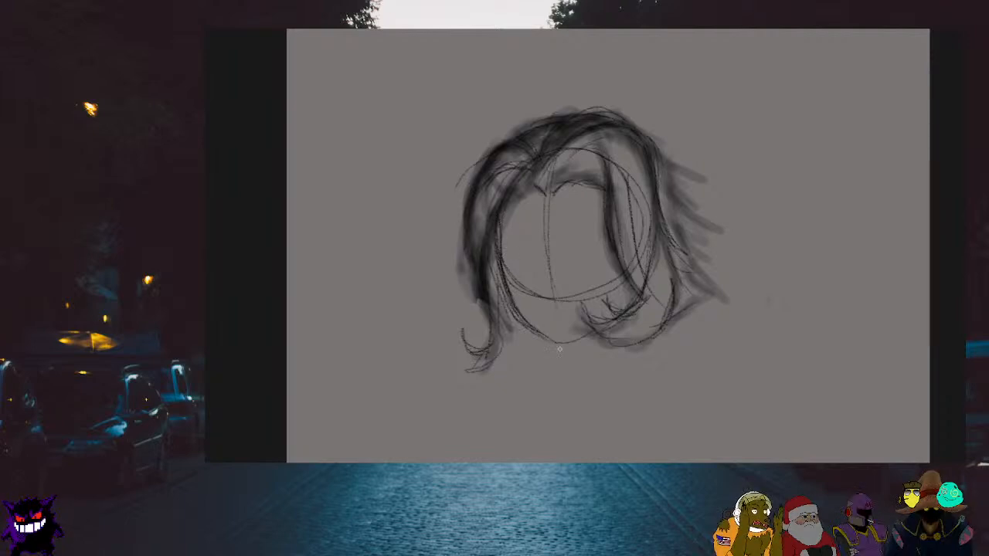
scroll(559, 348, "down", 2)
scroll(564, 329, "up", 3)
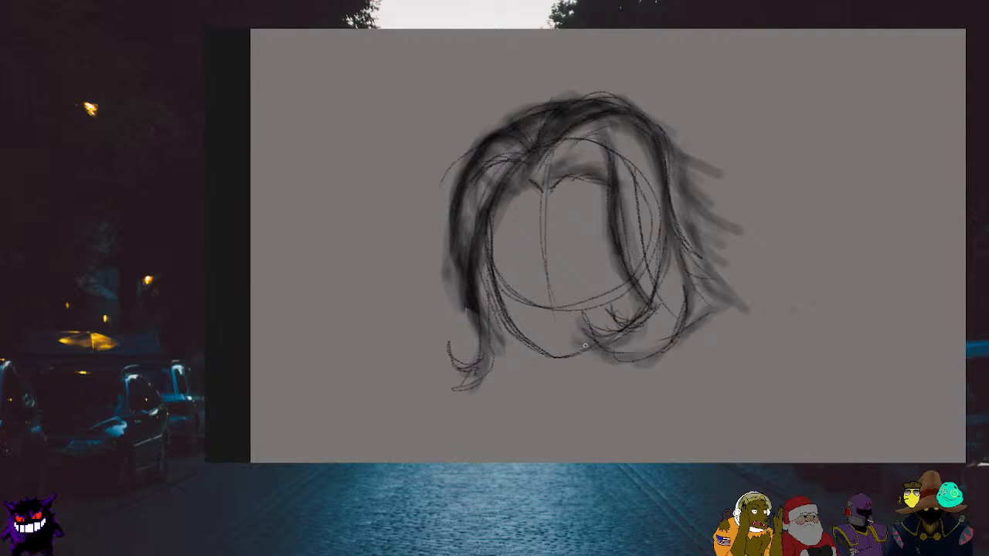
Reinforce the outer contour of the right-hand hair from the temple down to the curled ends
scroll(617, 324, "down", 1)
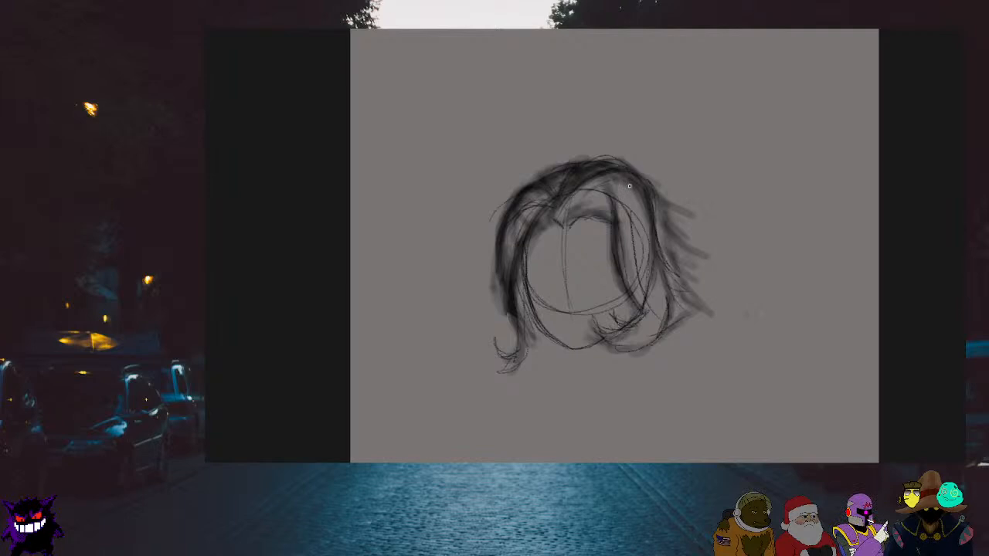
left_click_drag(658, 211, 656, 238)
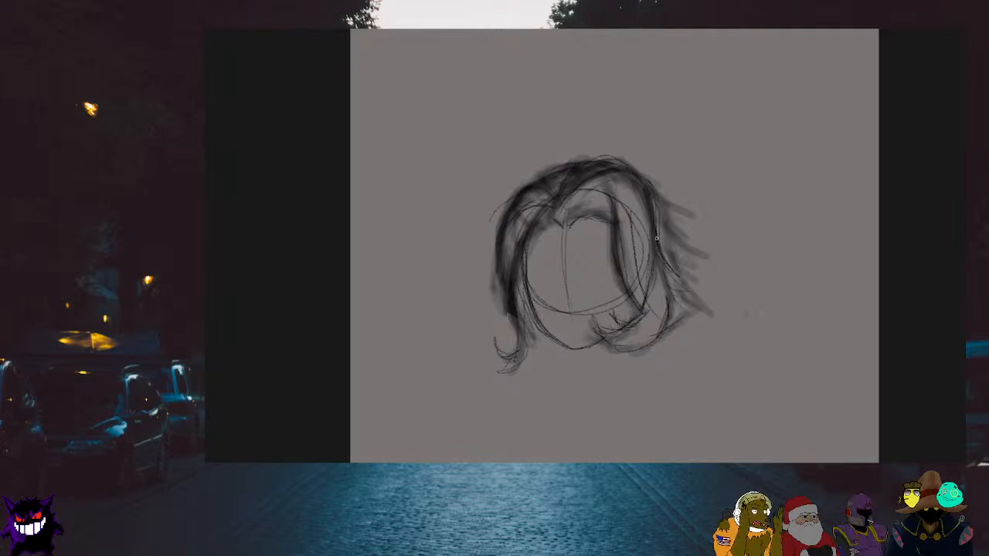
left_click_drag(665, 274, 668, 309)
Sketch the neck and a wrapped high collar beneath the chin, with a pointed fold on the left
scroll(687, 297, "down", 5)
scroll(672, 309, "up", 6)
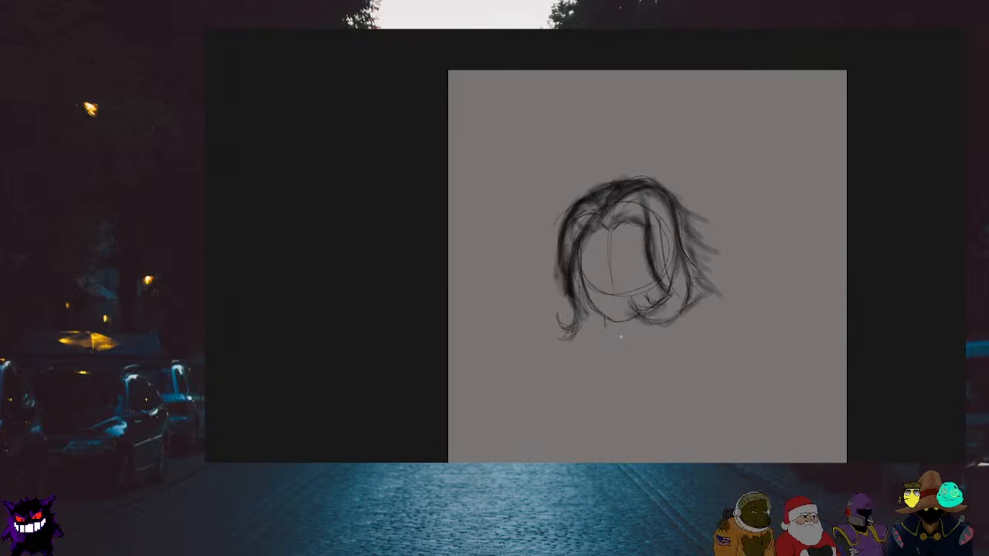
left_click_drag(608, 335, 650, 328)
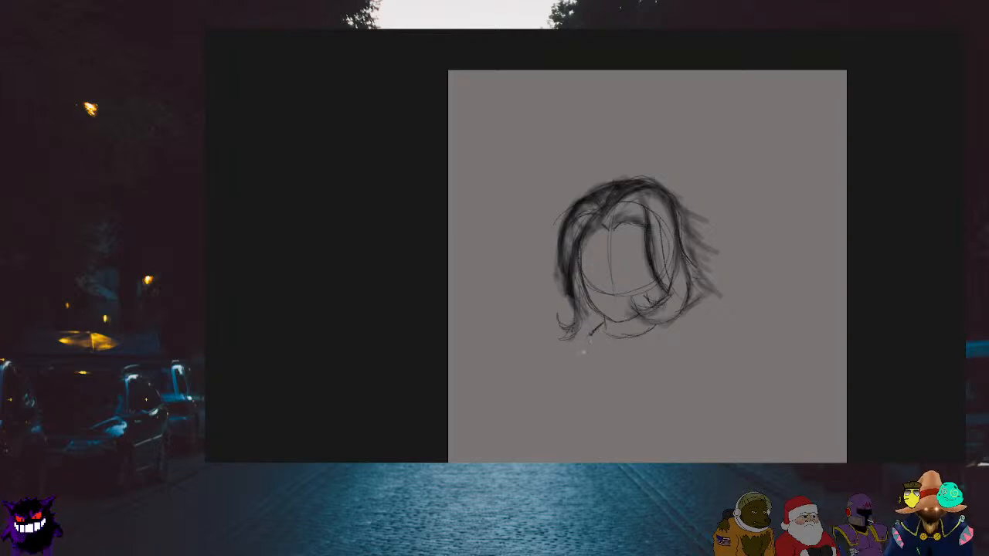
left_click_drag(593, 343, 604, 355)
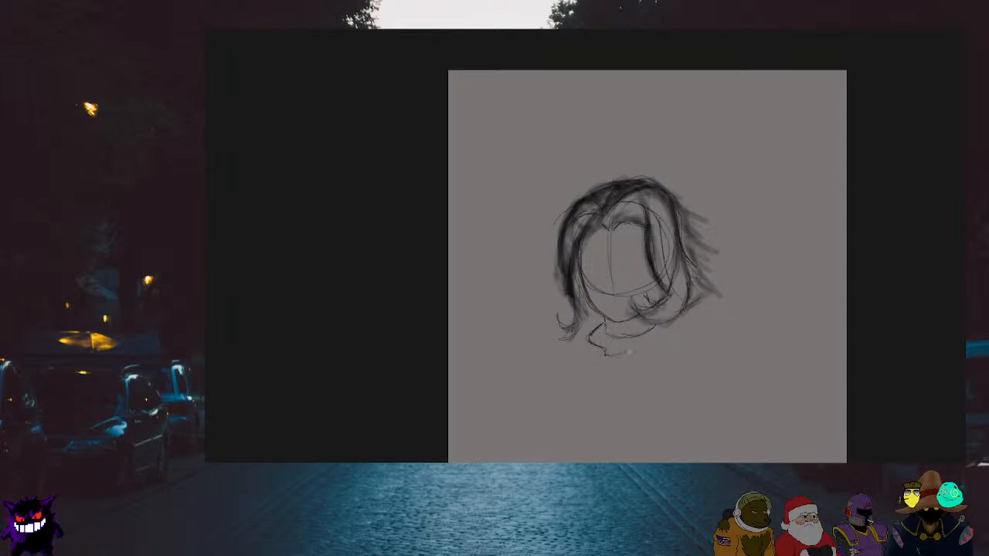
left_click_drag(605, 354, 639, 350)
Block in the right-hand eye's upper and lower lids with a brow above, and rough in a stroke for the left brow
scroll(646, 266, "down", 2)
scroll(647, 266, "up", 3)
scroll(583, 233, "up", 1)
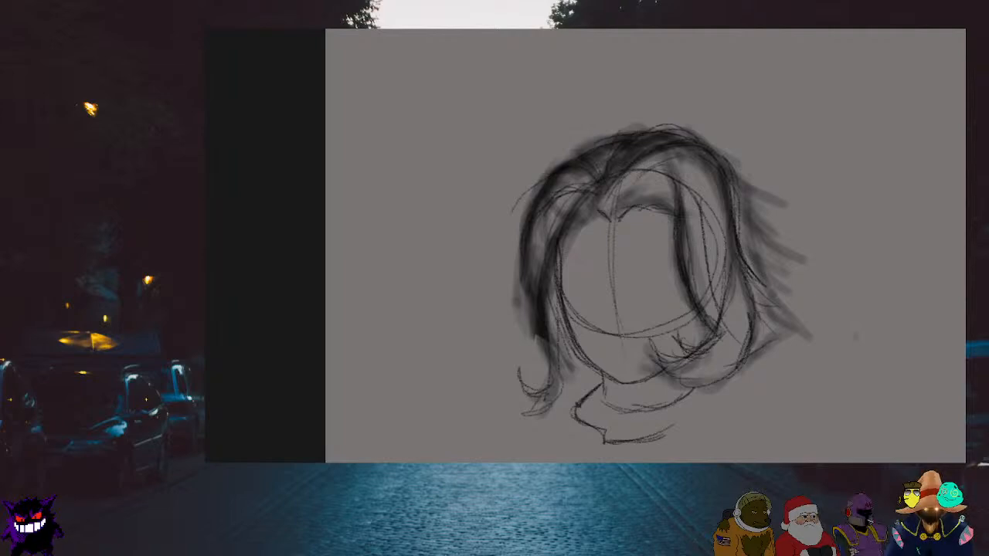
scroll(645, 246, "down", 5)
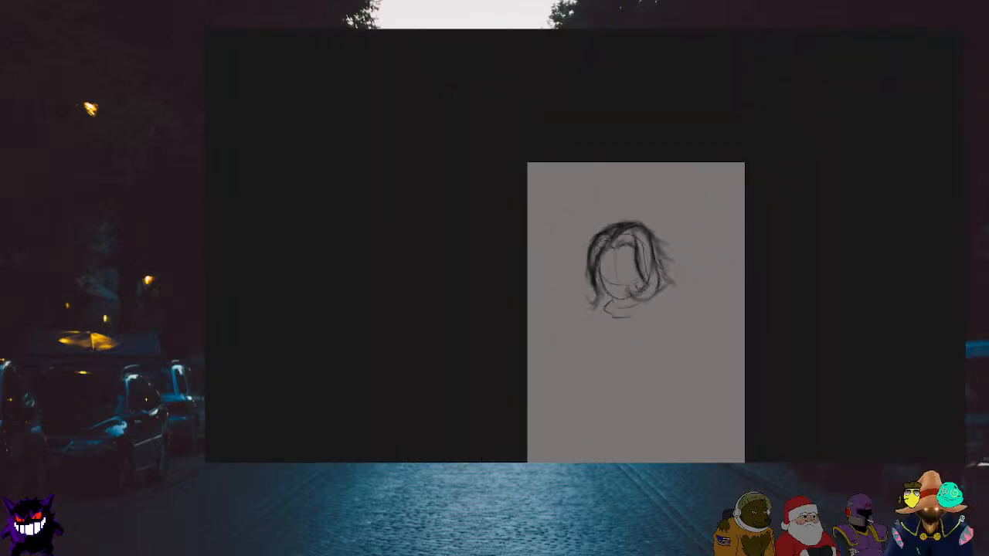
scroll(615, 262, "up", 5)
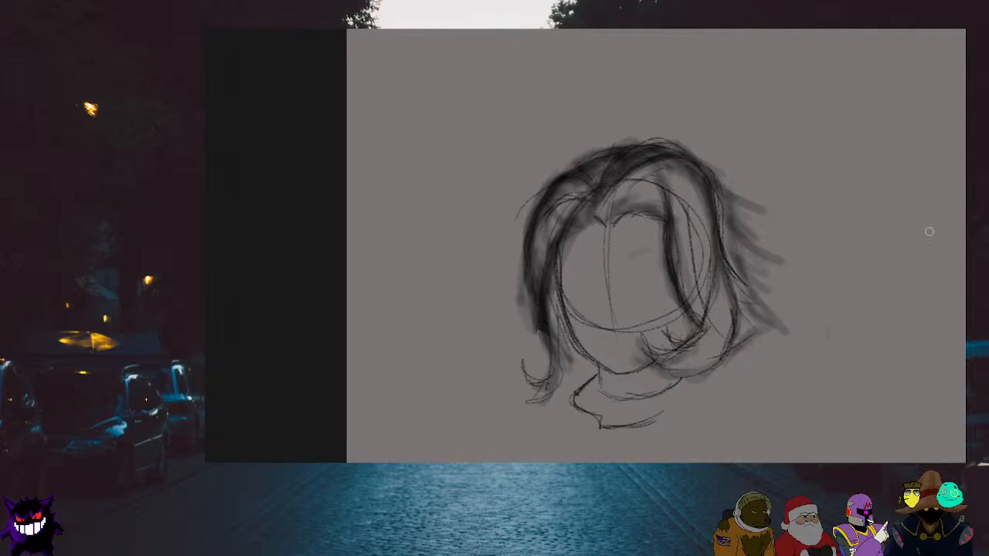
left_click_drag(625, 261, 656, 258)
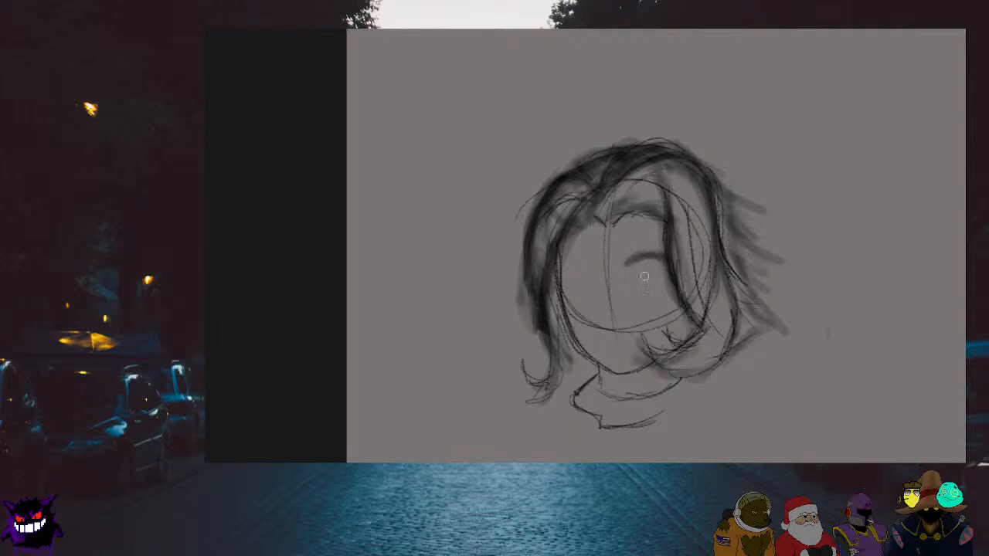
mouse_move(634, 274)
left_mouse_down()
mouse_move(663, 272)
mouse_move(626, 273)
left_mouse_up()
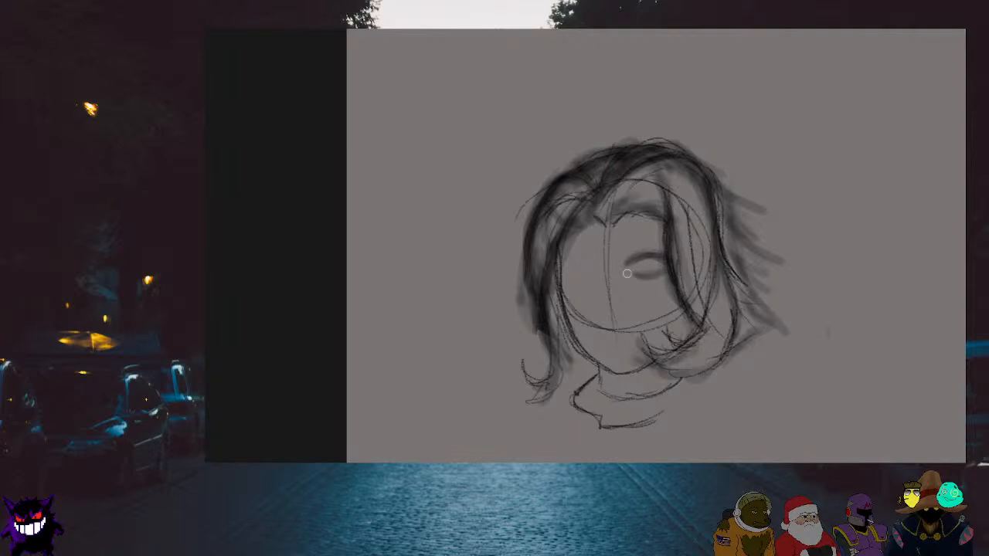
mouse_move(624, 251)
left_mouse_down()
mouse_move(662, 238)
mouse_move(618, 255)
mouse_move(676, 215)
mouse_move(581, 260)
left_mouse_up()
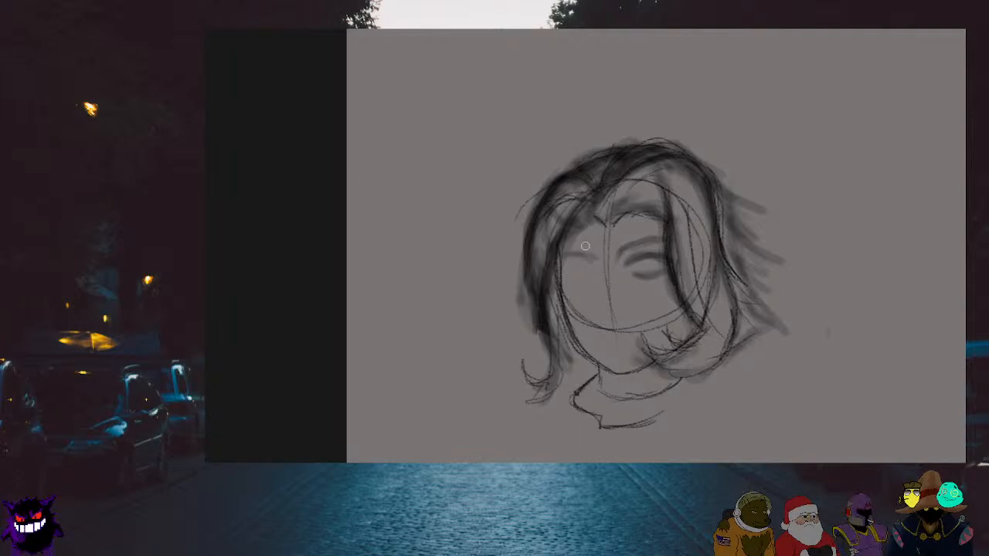
Undo the left brow stroke, redraw it shorter, and mark the side of the nose bridge
scroll(585, 246, "up", 3)
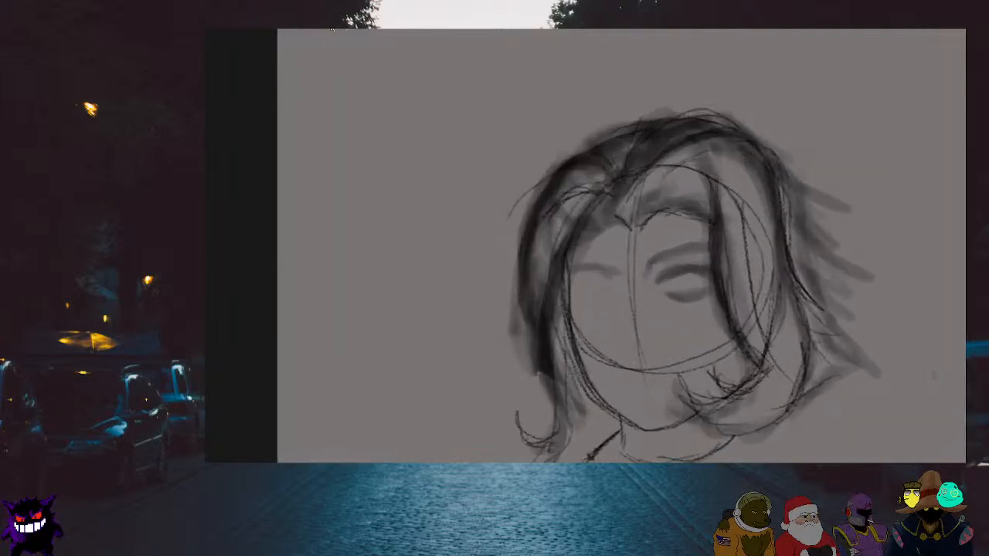
key("ctrl+z")
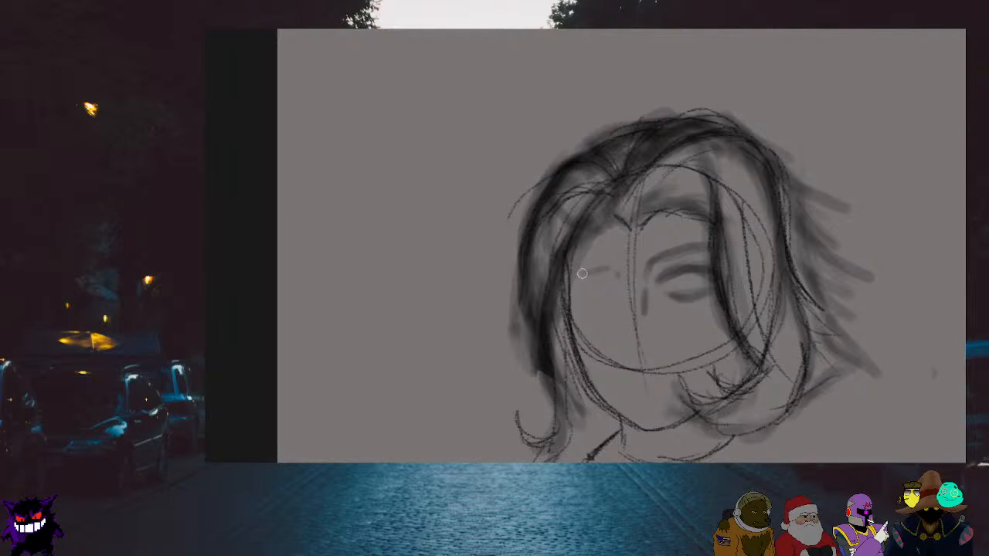
left_click_drag(617, 270, 596, 268)
scroll(629, 270, "down", 1)
scroll(630, 269, "up", 2)
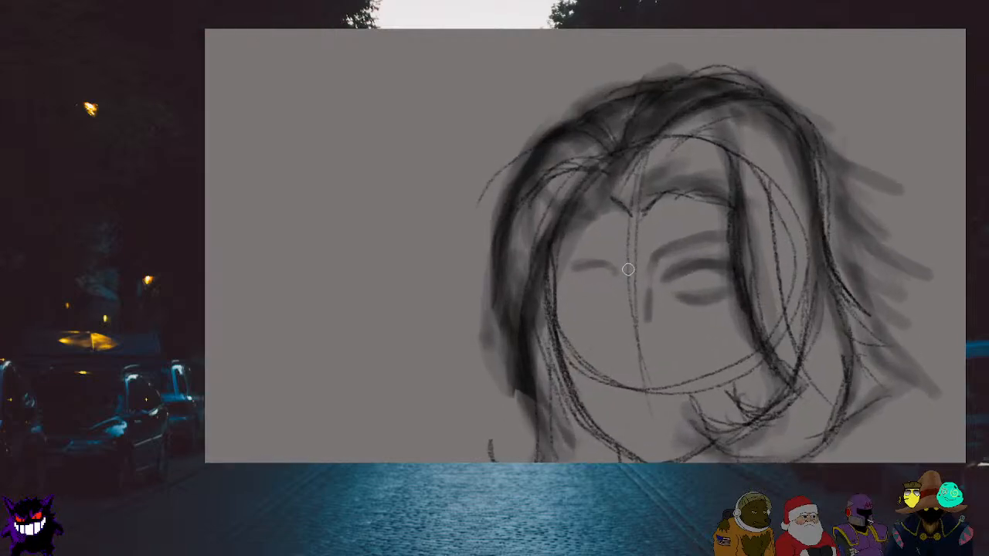
Darken the left brow and sketch the left eye's upper and lower lids beneath it
scroll(628, 269, "down", 2)
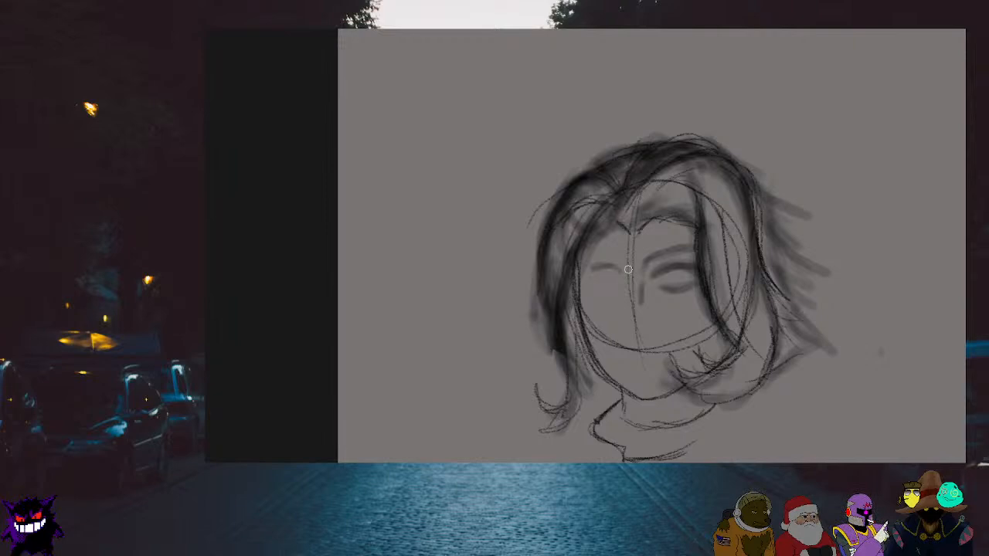
mouse_move(590, 264)
left_mouse_down()
mouse_move(618, 268)
mouse_move(591, 264)
mouse_move(601, 276)
left_mouse_up()
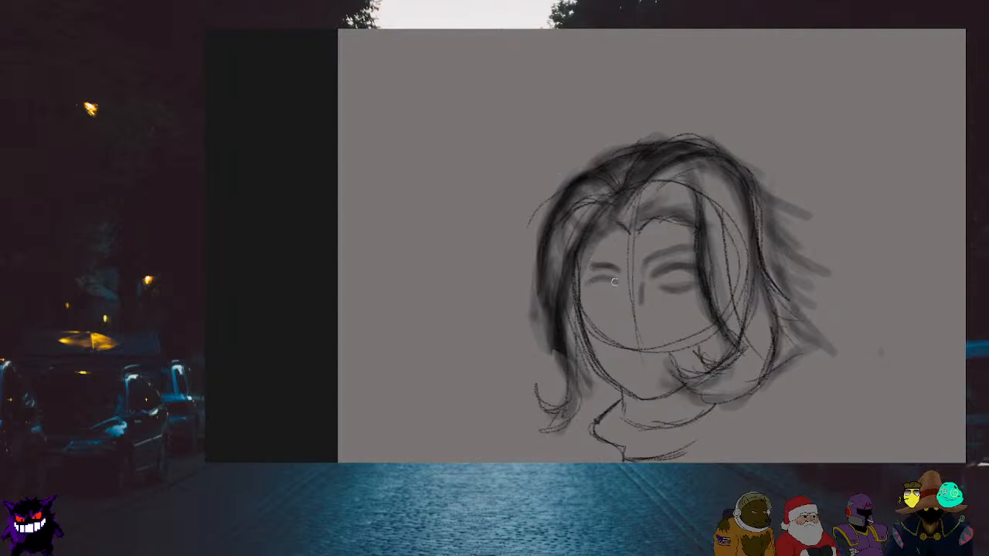
mouse_move(593, 293)
left_mouse_down()
mouse_move(622, 295)
mouse_move(594, 294)
mouse_move(607, 294)
left_mouse_up()
Sketch the underside and tip of the nose below the bridge with short, soft dark strokes
scroll(629, 285, "down", 4)
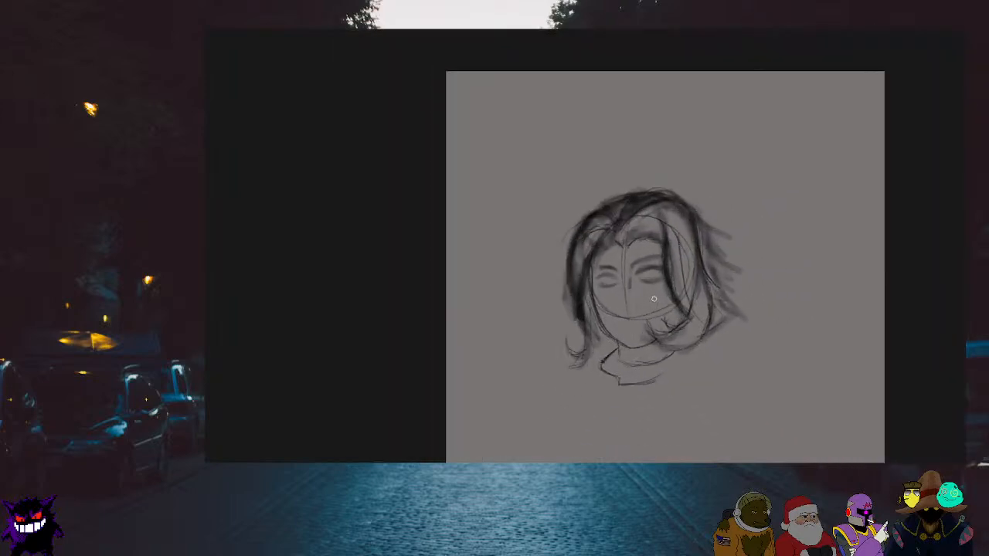
scroll(653, 296, "up", 5)
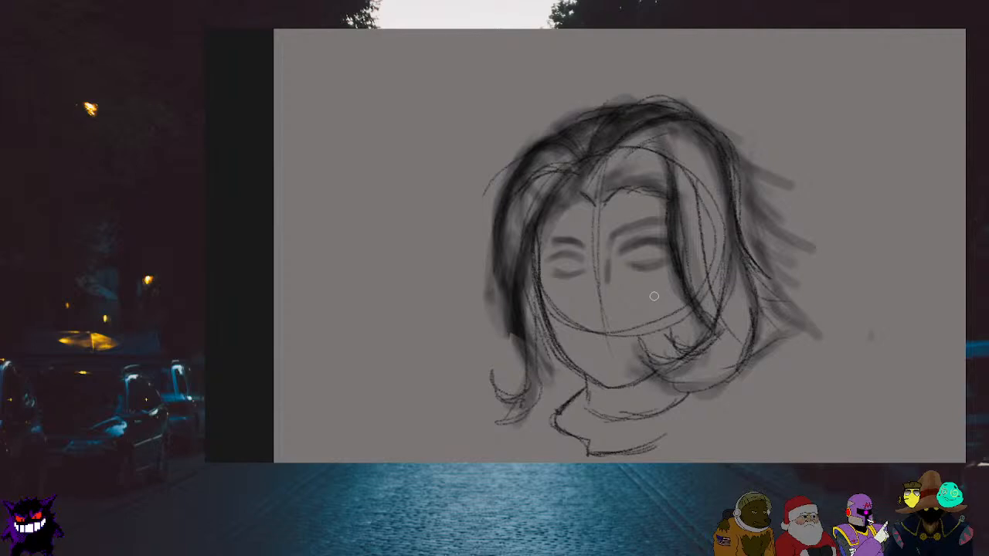
scroll(653, 296, "down", 3)
scroll(651, 296, "up", 2)
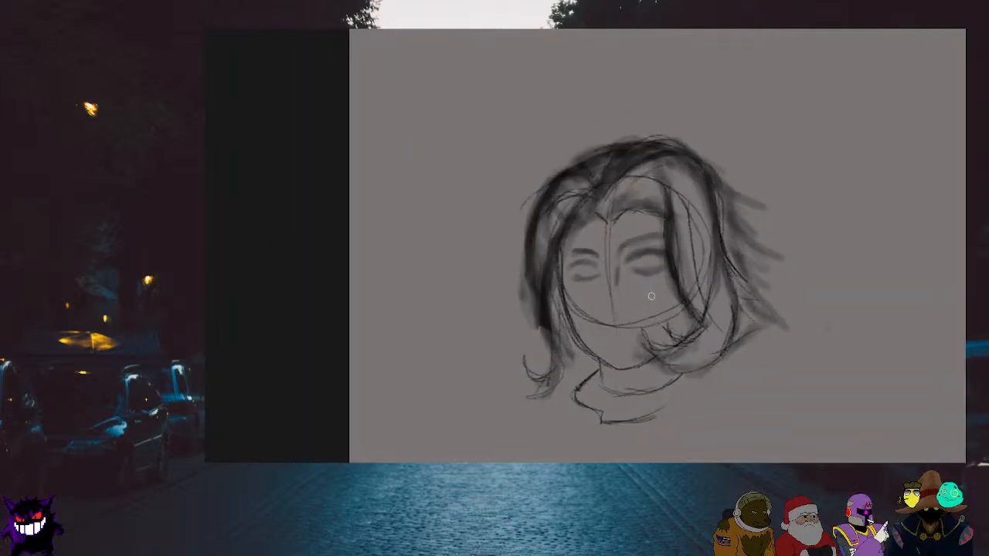
scroll(651, 296, "up", 3)
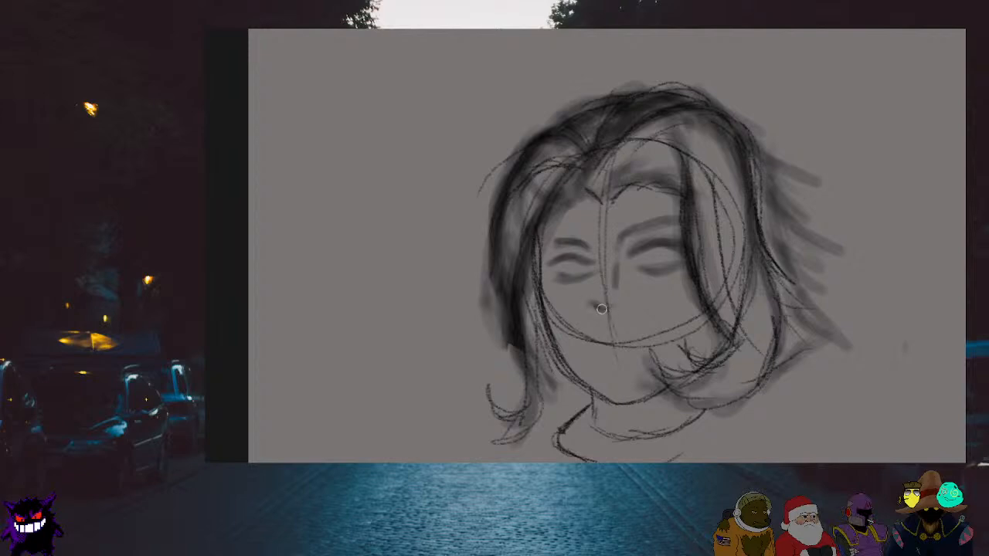
left_click_drag(601, 309, 629, 294)
scroll(628, 295, "down", 1)
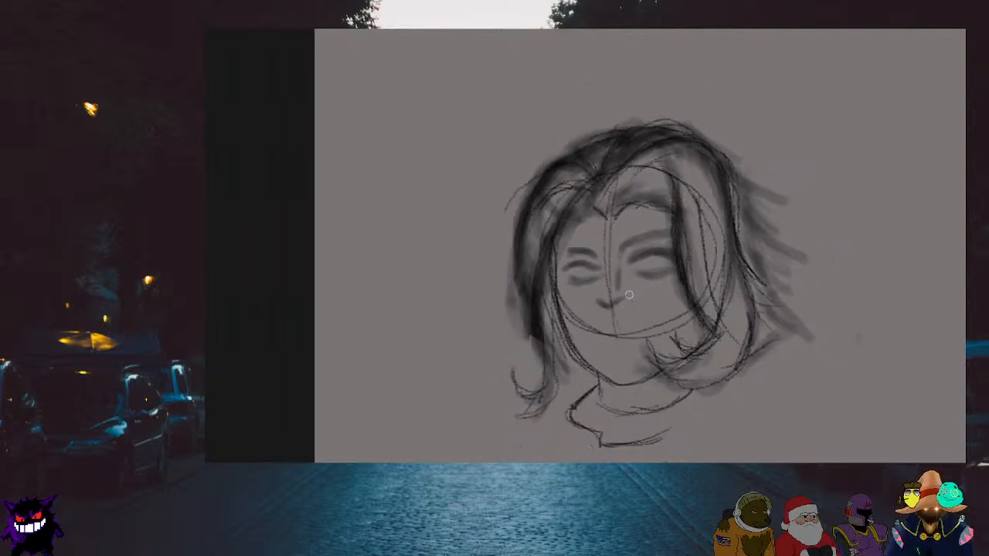
scroll(629, 295, "down", 1)
scroll(616, 281, "up", 3)
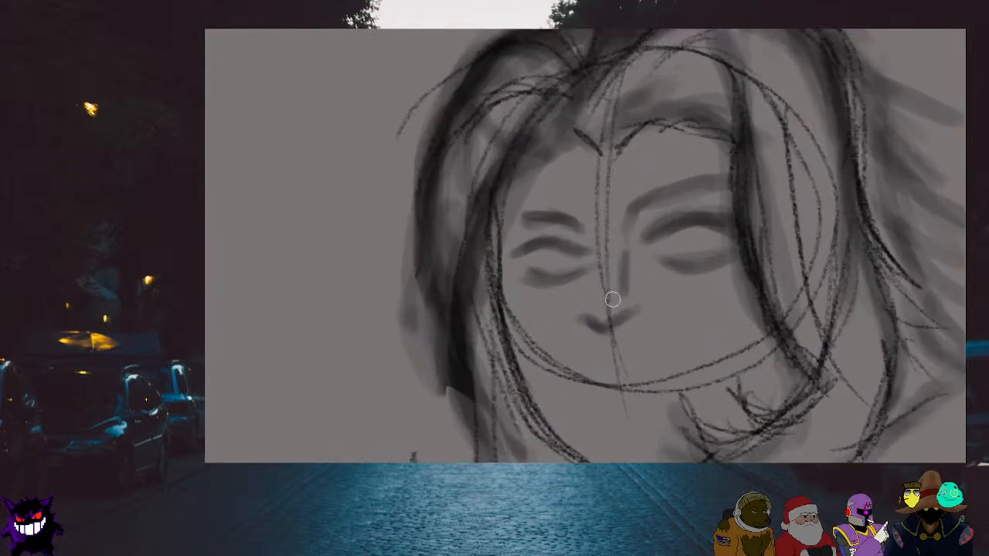
scroll(612, 300, "up", 1)
scroll(611, 299, "down", 4)
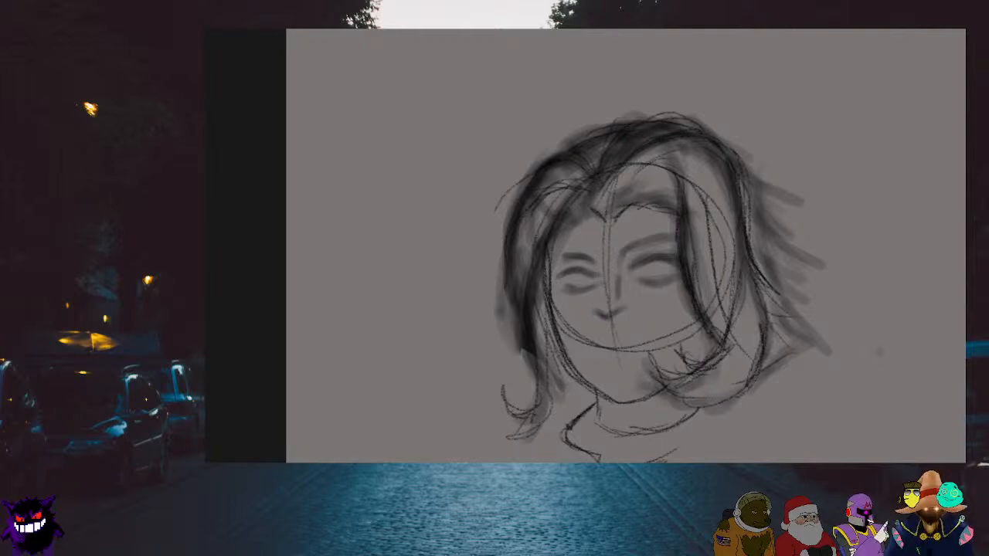
Trace the right-hand eye's upper lid with a darker, sharper line running from the inner to the outer corner
scroll(543, 172, "up", 2)
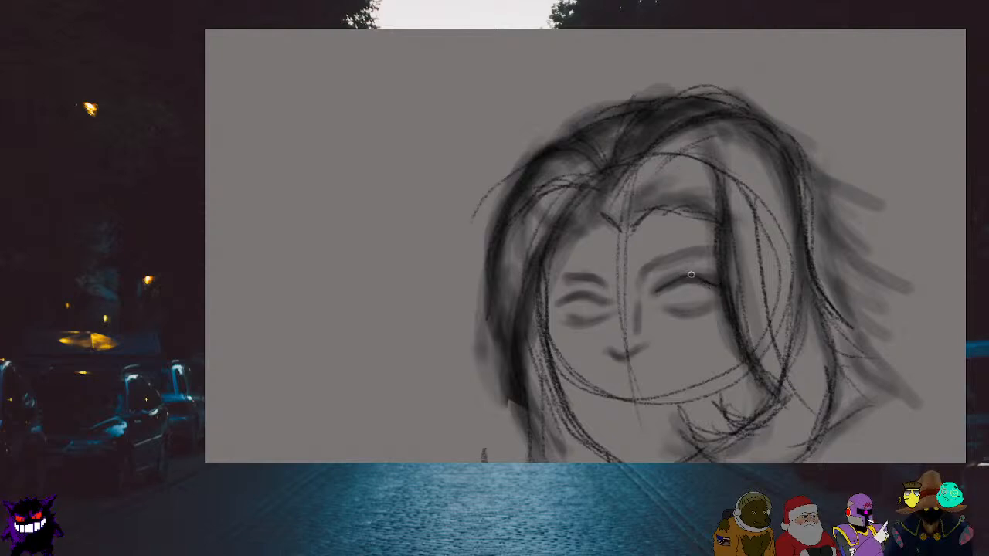
left_click_drag(653, 292, 674, 294)
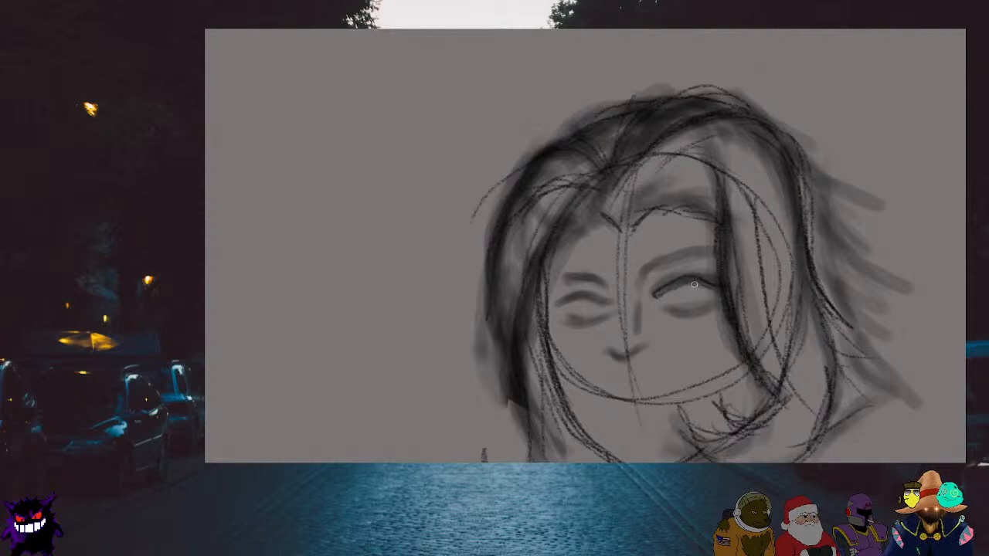
left_click_drag(693, 285, 728, 290)
scroll(748, 265, "down", 3)
scroll(726, 278, "up", 5)
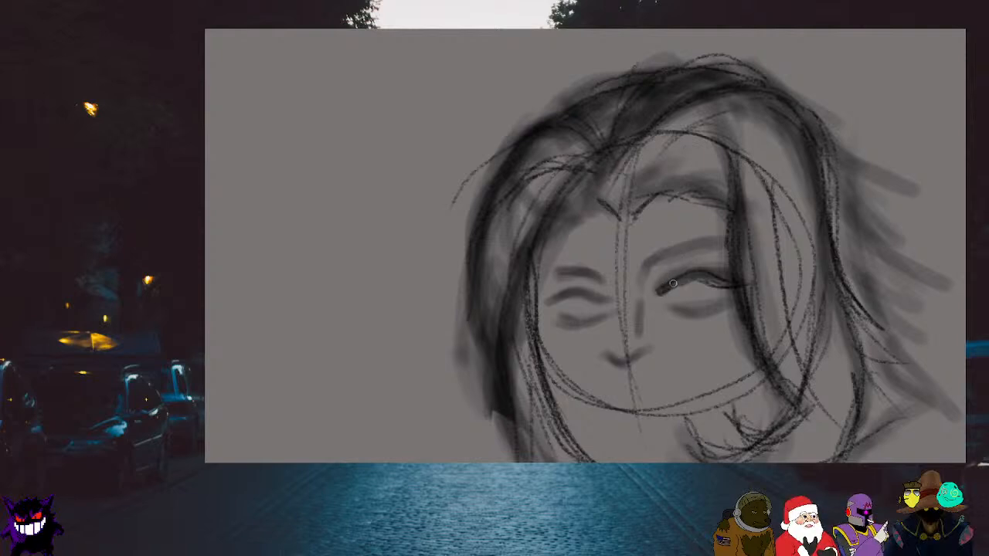
Try thickening the right-hand eye's upper lash line with heavy dark strokes, and undo them
left_click_drag(701, 273, 709, 281)
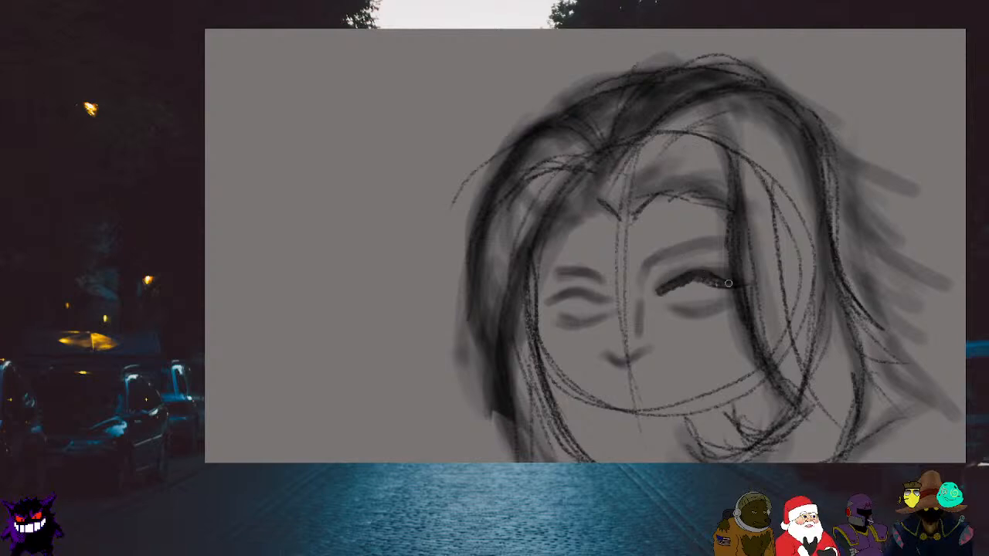
scroll(767, 266, "down", 4)
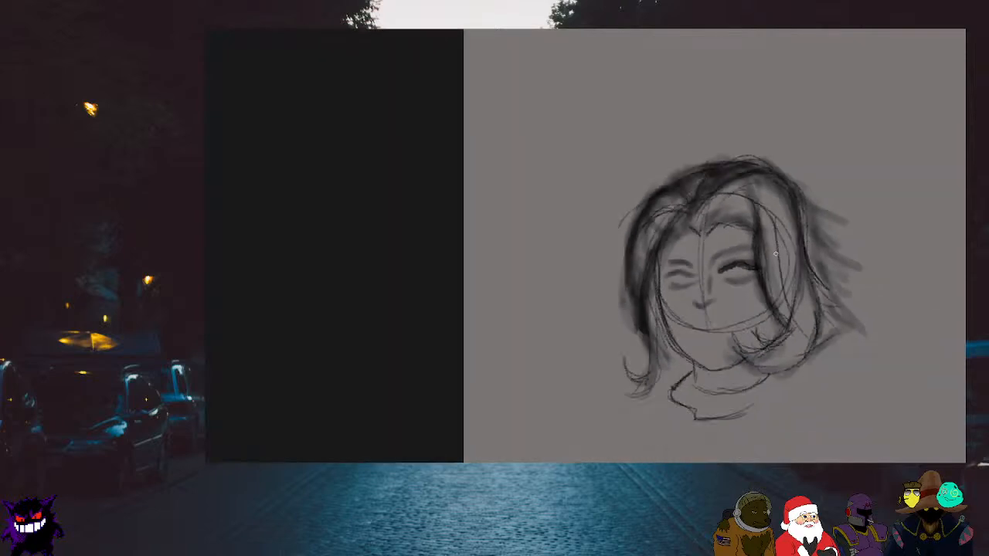
scroll(772, 265, "up", 5)
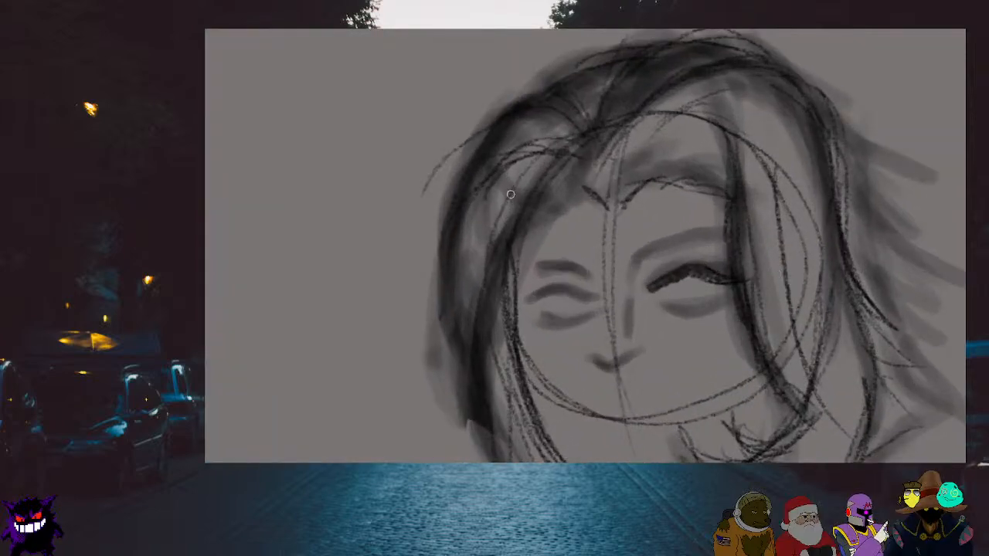
key("ctrl+z")
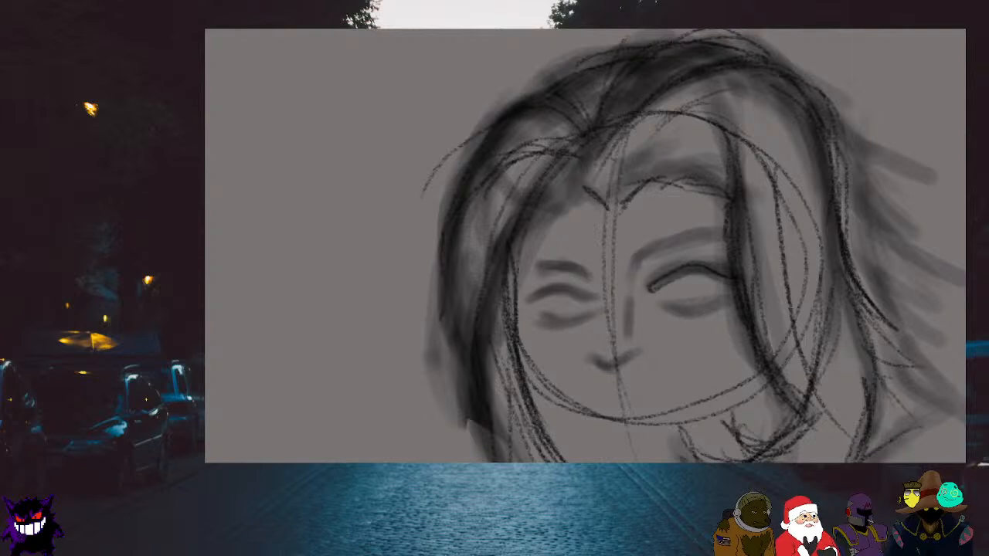
Define the right-hand eye's upper and lower lids and add a small mole beneath its outer corner
mouse_move(652, 288)
left_mouse_down()
mouse_move(674, 276)
mouse_move(656, 286)
left_mouse_up()
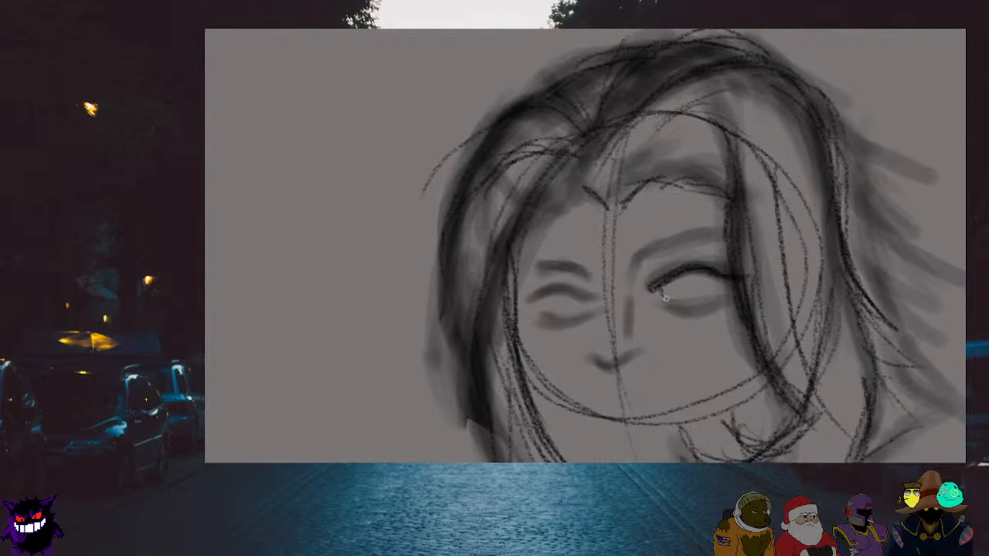
mouse_move(665, 298)
left_mouse_down()
mouse_move(705, 304)
mouse_move(680, 301)
mouse_move(711, 295)
mouse_move(675, 301)
mouse_move(719, 295)
left_mouse_up()
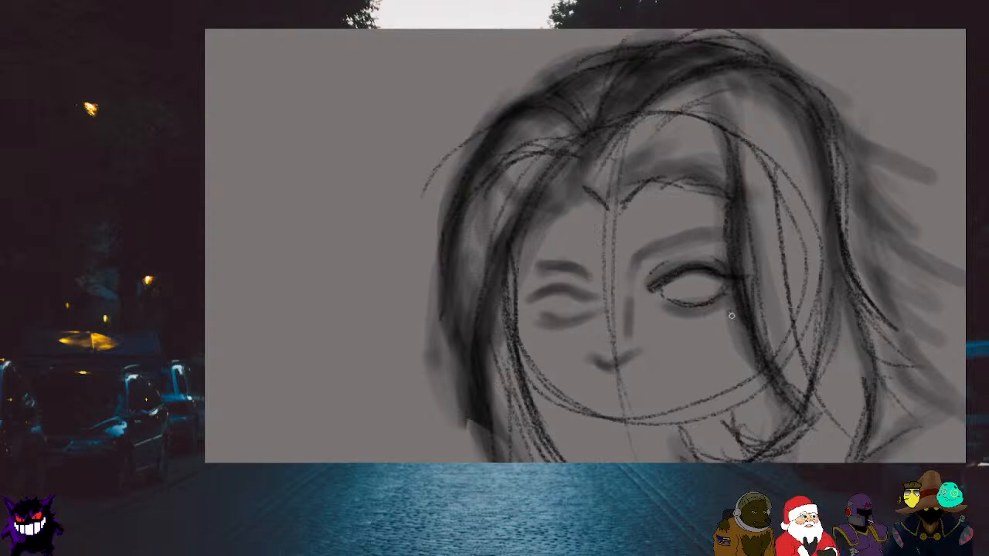
left_click_drag(732, 310, 735, 313)
scroll(737, 313, "down", 3)
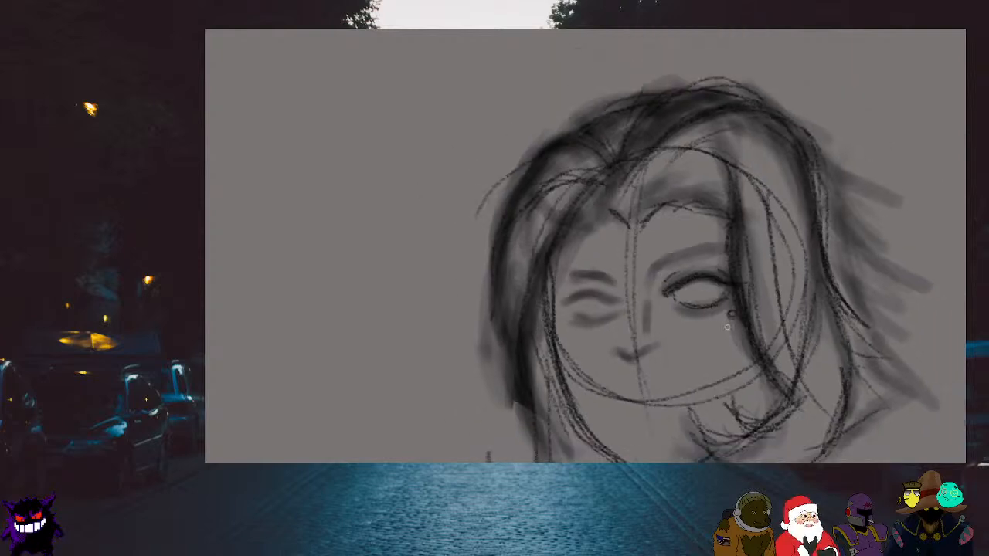
scroll(716, 354, "up", 2)
scroll(717, 353, "down", 4)
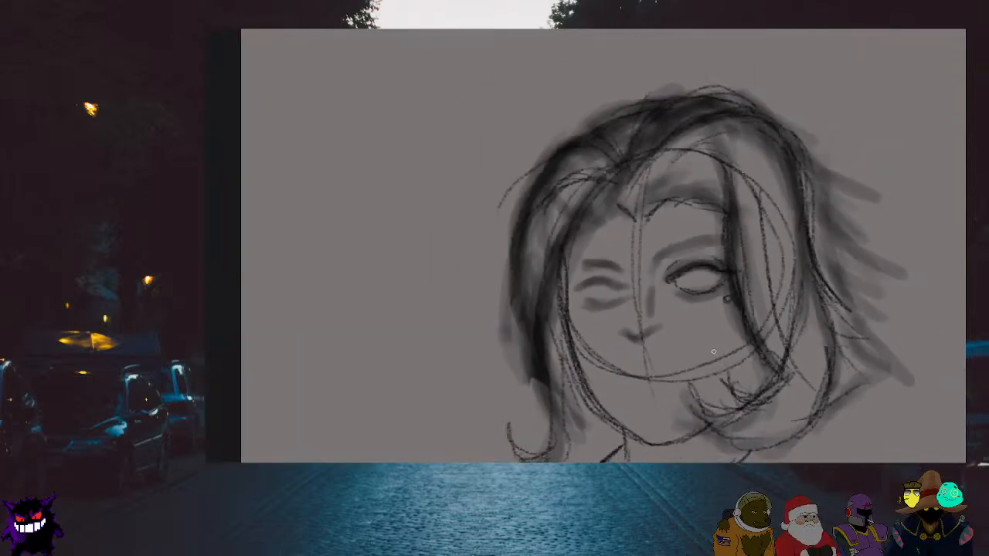
scroll(713, 351, "up", 3)
scroll(713, 352, "up", 1)
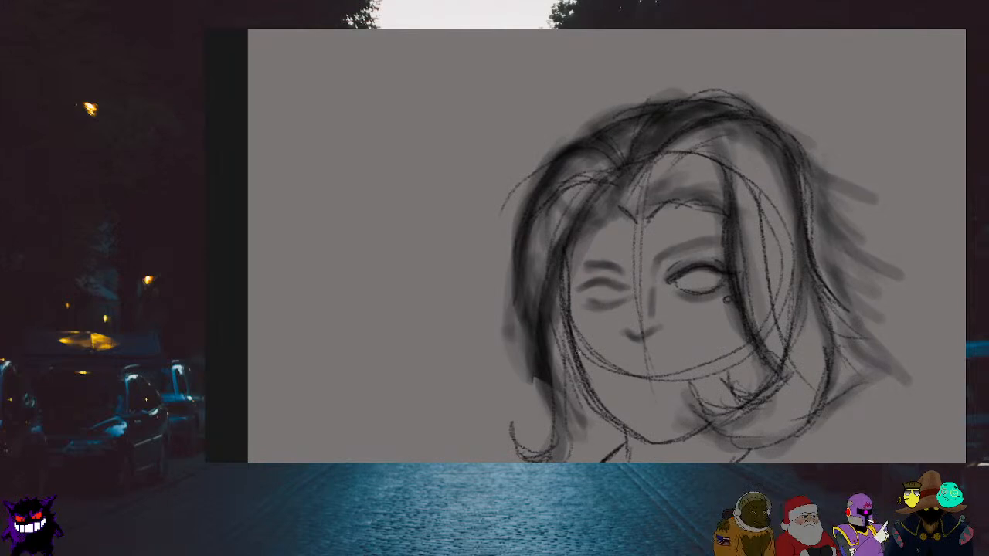
scroll(599, 401, "down", 2)
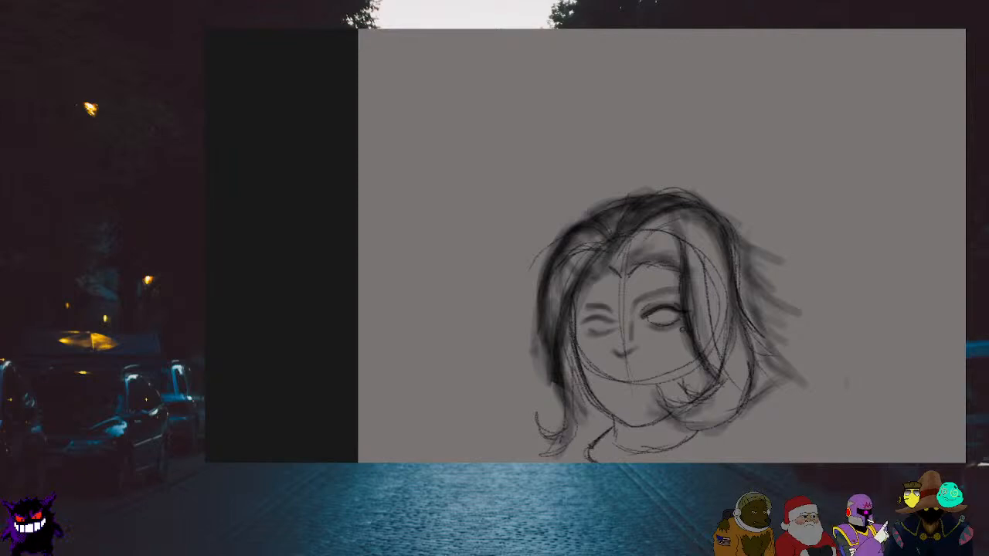
Toggle the construction circle, old jaw and collar lines off and on to compare, leaving them hidden
key("ctrl+z")
key("ctrl+shift+z")
key("ctrl+z")
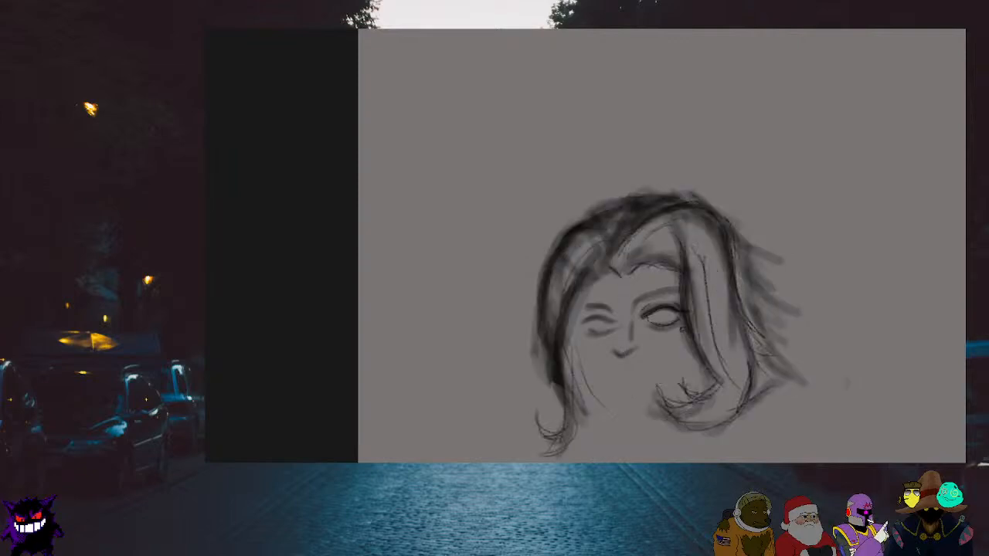
key("ctrl+shift+z")
key("ctrl+shift+z")
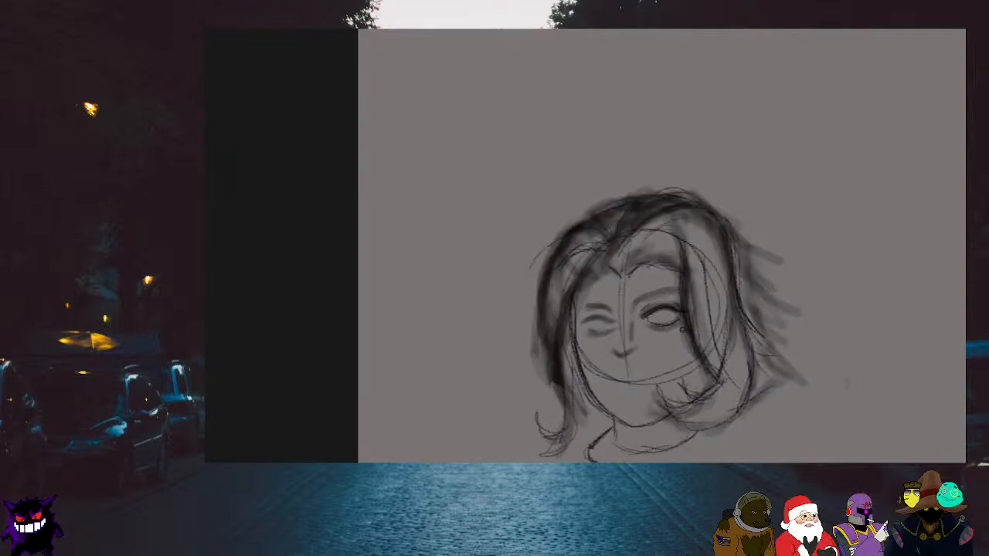
key("ctrl+z")
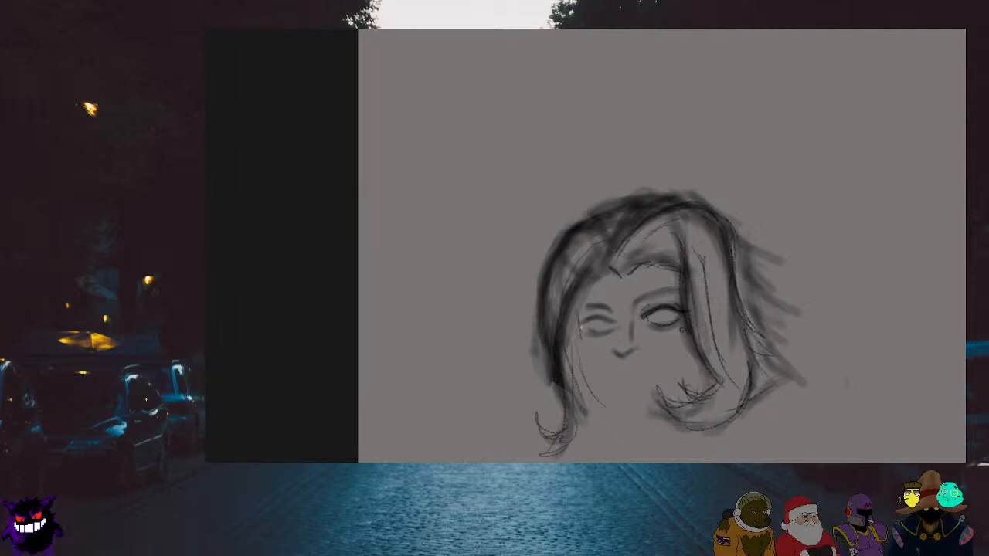
Redraw the jaw as a clean curve from the left cheek around the chin to the right-hand hair curl
left_click_drag(581, 357, 610, 413)
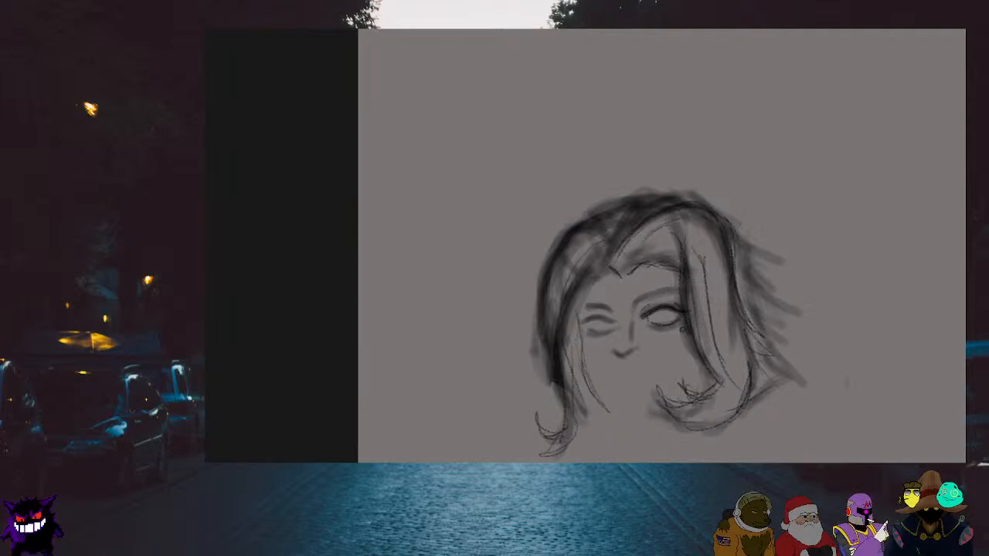
mouse_move(607, 410)
left_mouse_down()
mouse_move(621, 421)
mouse_move(658, 417)
mouse_move(646, 418)
left_mouse_up()
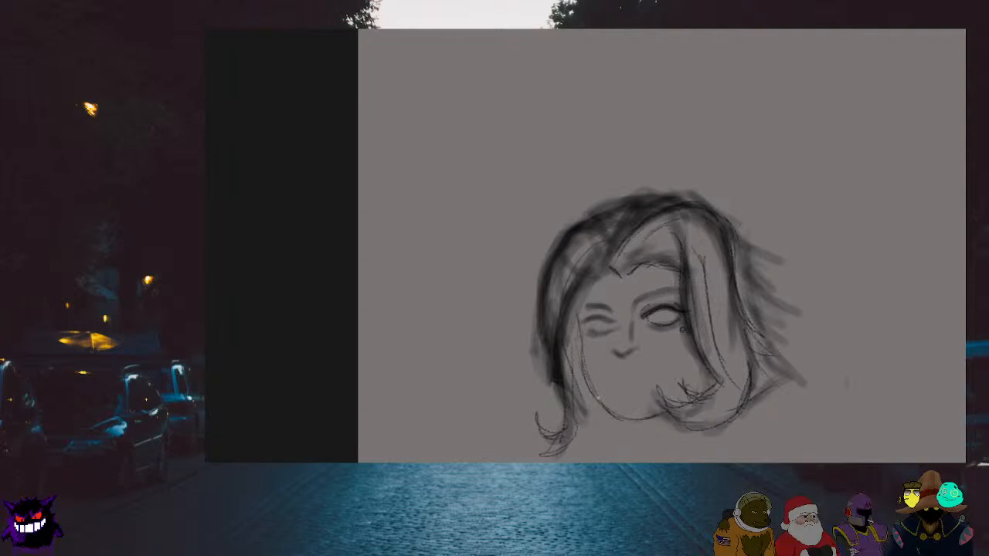
scroll(630, 409, "down", 6)
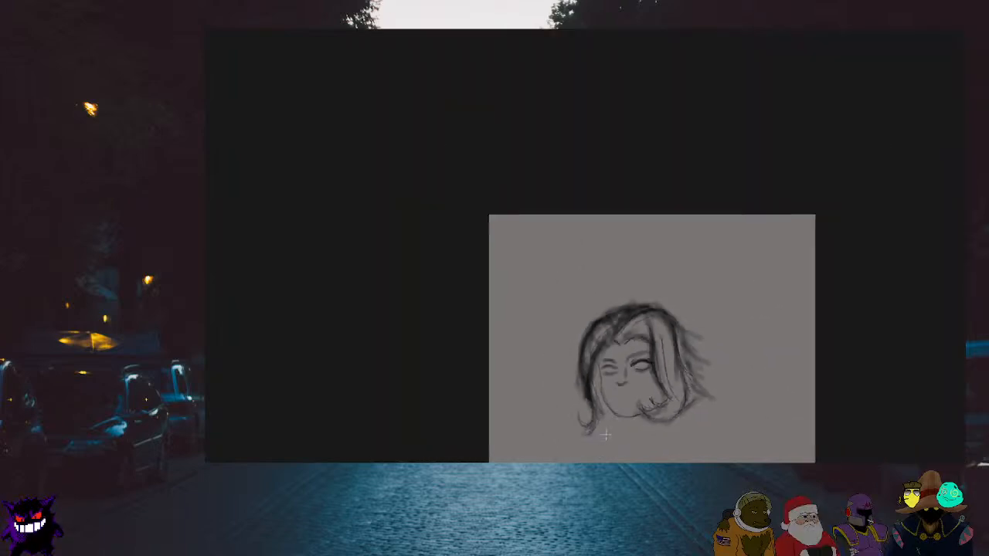
scroll(631, 410, "up", 6)
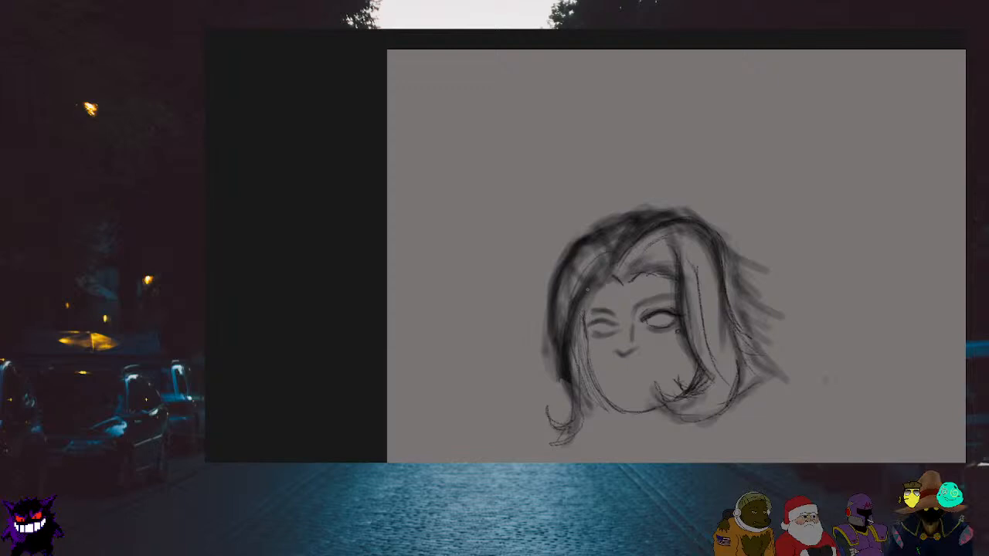
scroll(825, 378, "down", 3)
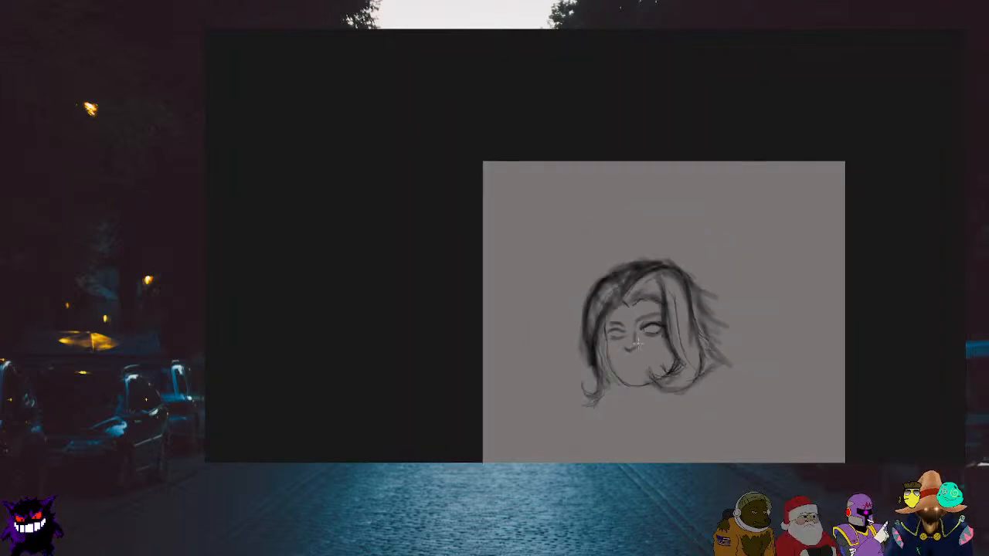
scroll(644, 376, "up", 4)
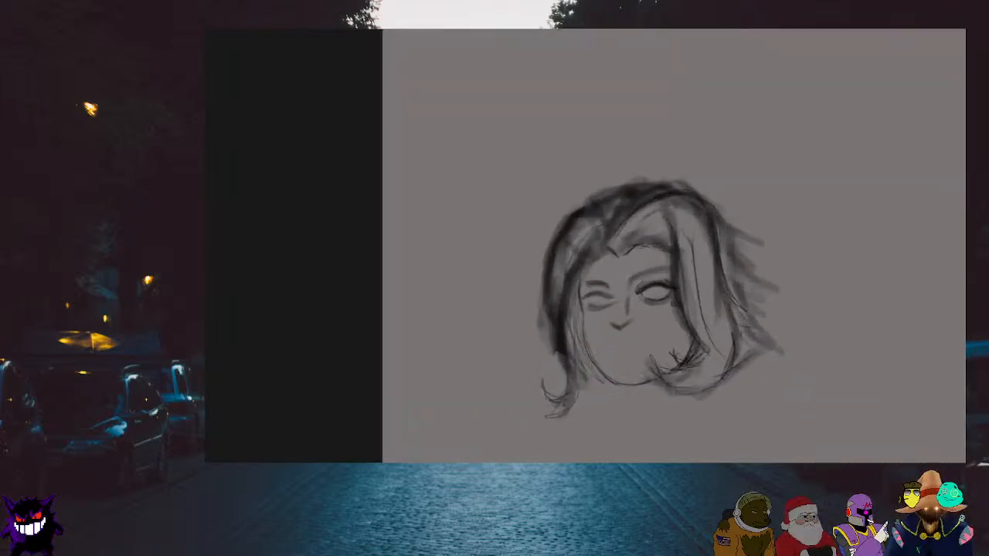
Define both brows with darker hair-like strokes that slope down toward the nose bridge
key("ctrl+z")
key("ctrl+shift+z")
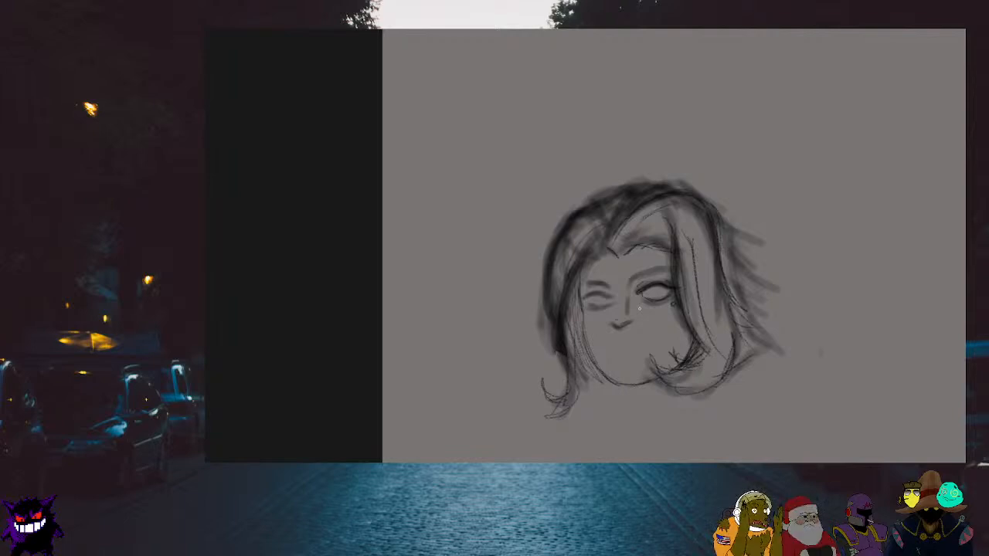
scroll(639, 307, "up", 3)
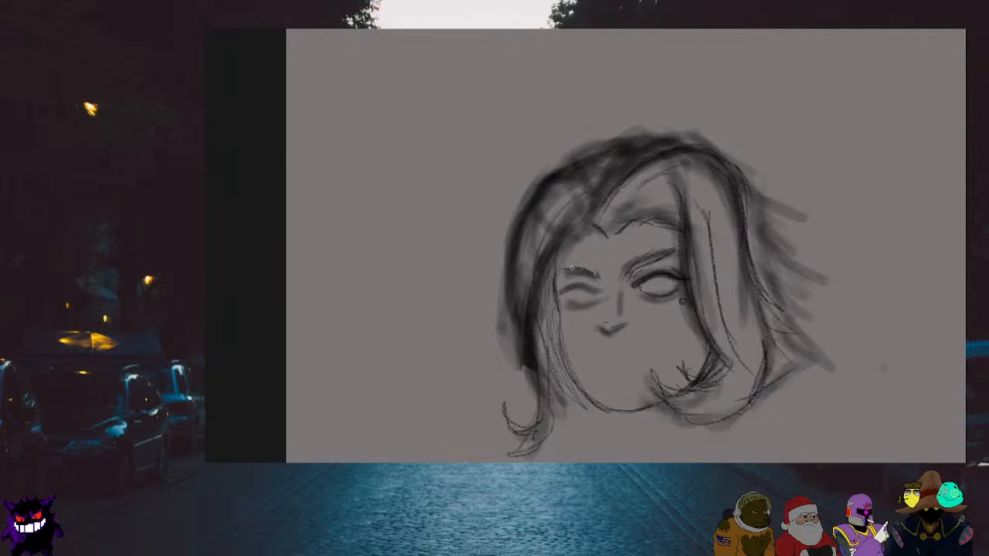
left_click_drag(557, 268, 575, 270)
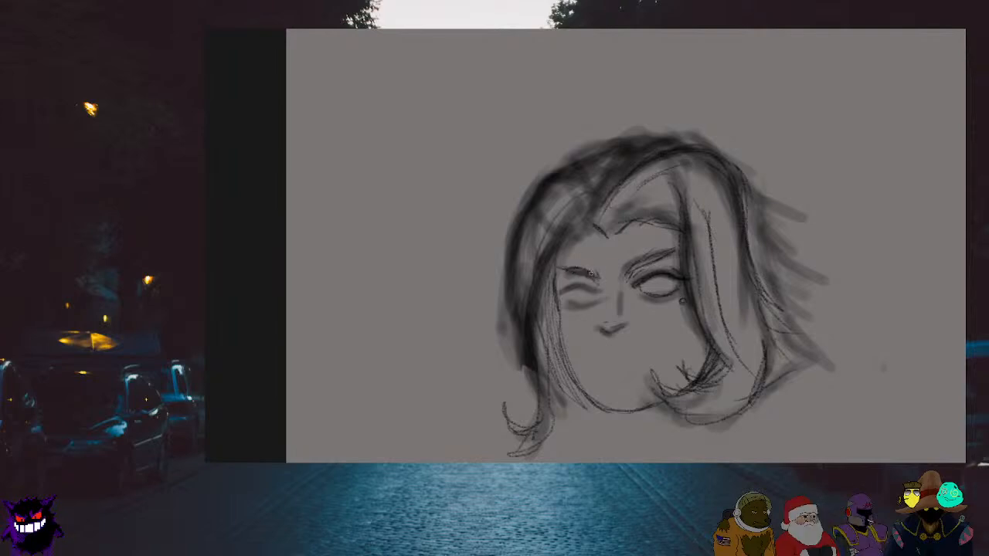
Outline the left eye with a dark upper lid and a thin lower lid line
scroll(572, 267, "up", 3)
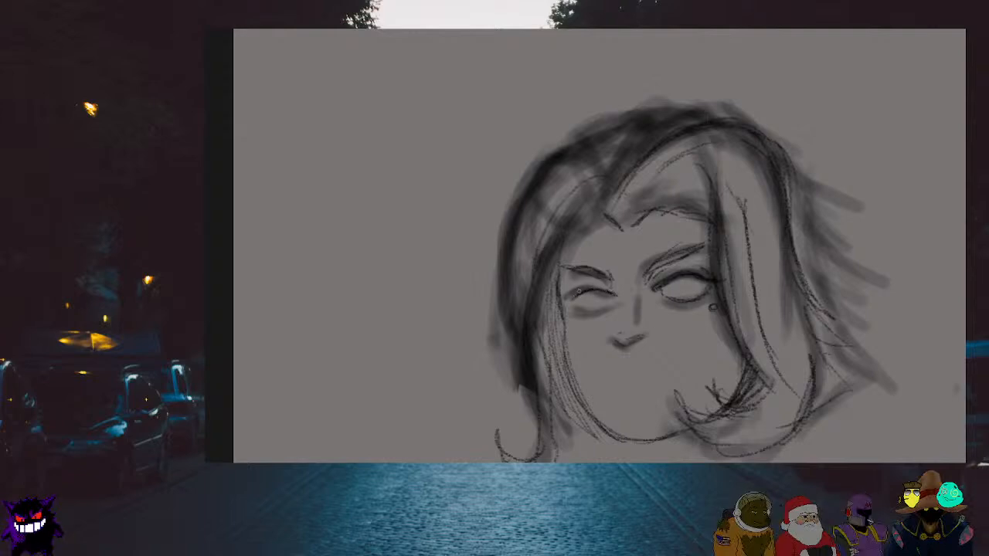
scroll(577, 291, "down", 2)
scroll(575, 301, "up", 4)
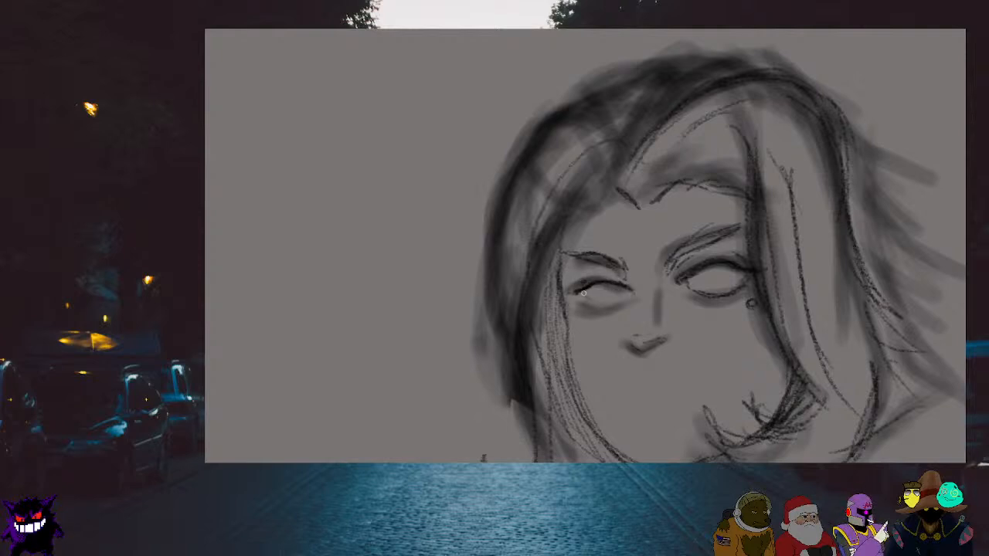
left_click_drag(587, 294, 627, 289)
scroll(626, 290, "down", 5)
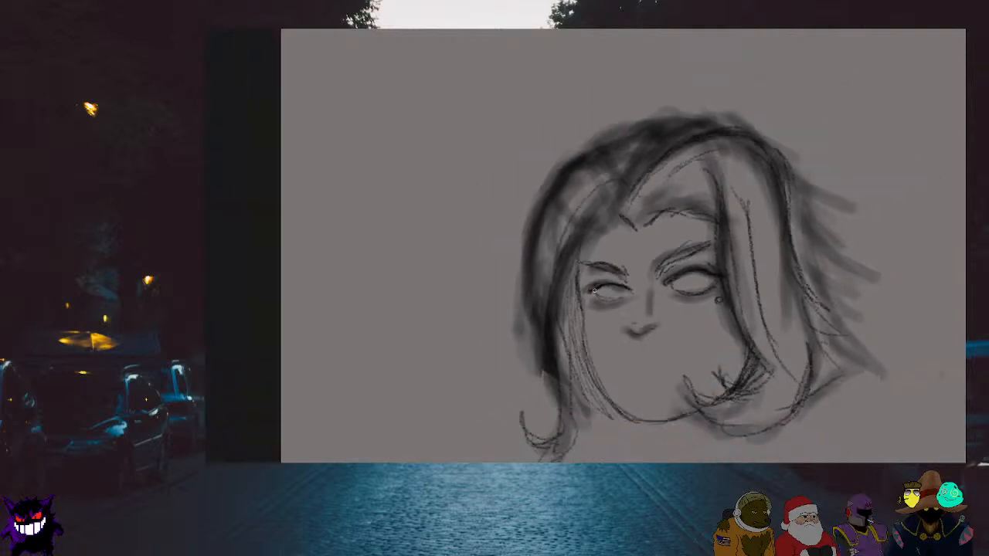
Complete the lower lid lines and sketch a round iris in each eye
scroll(576, 303, "up", 4)
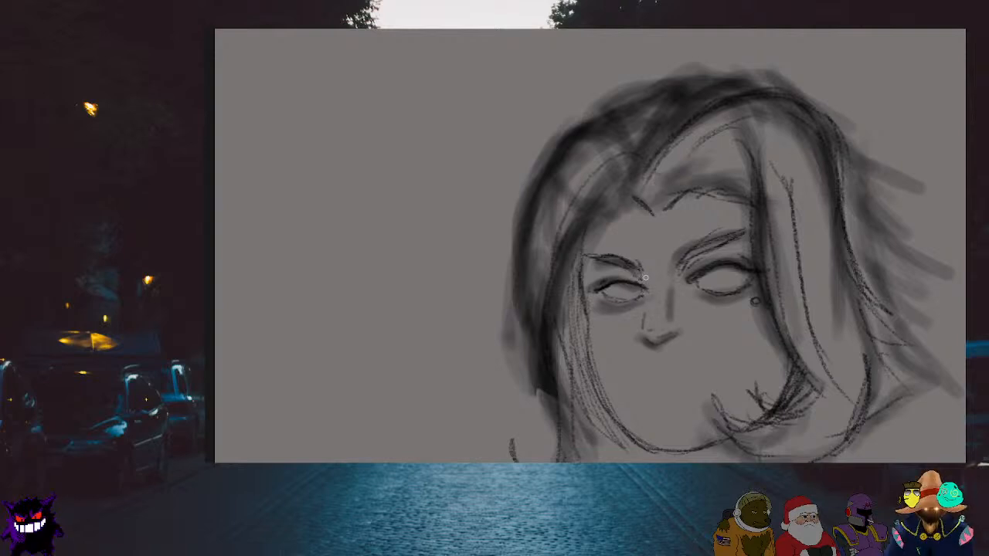
scroll(645, 276, "up", 1)
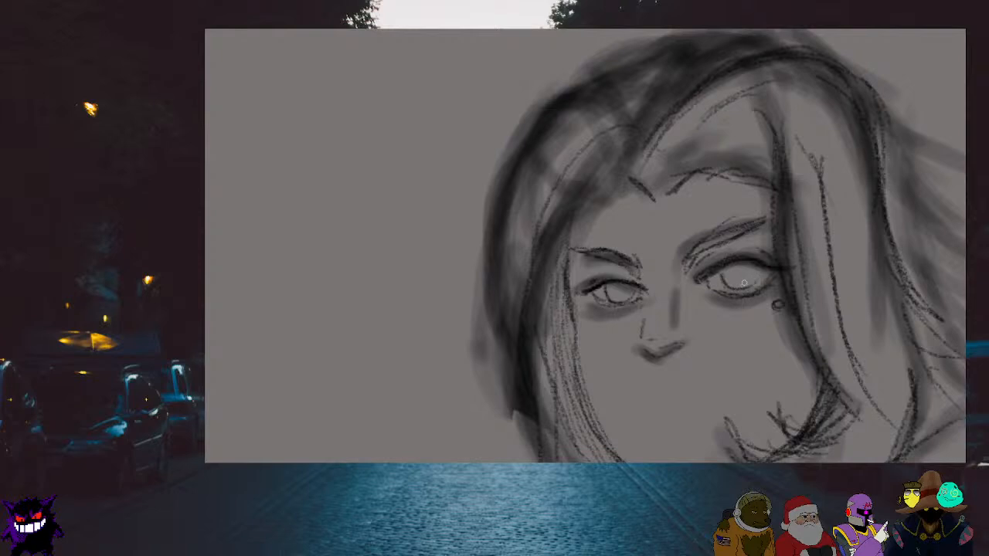
scroll(733, 278, "down", 4)
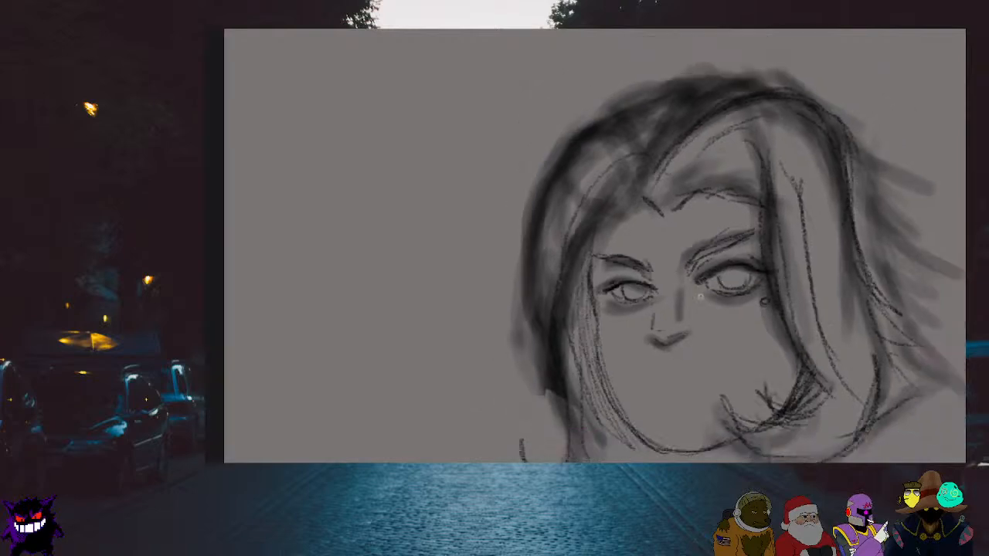
Thicken and darken the upper lid lines of both eyes, from the inner to the outer corners
scroll(726, 307, "up", 4)
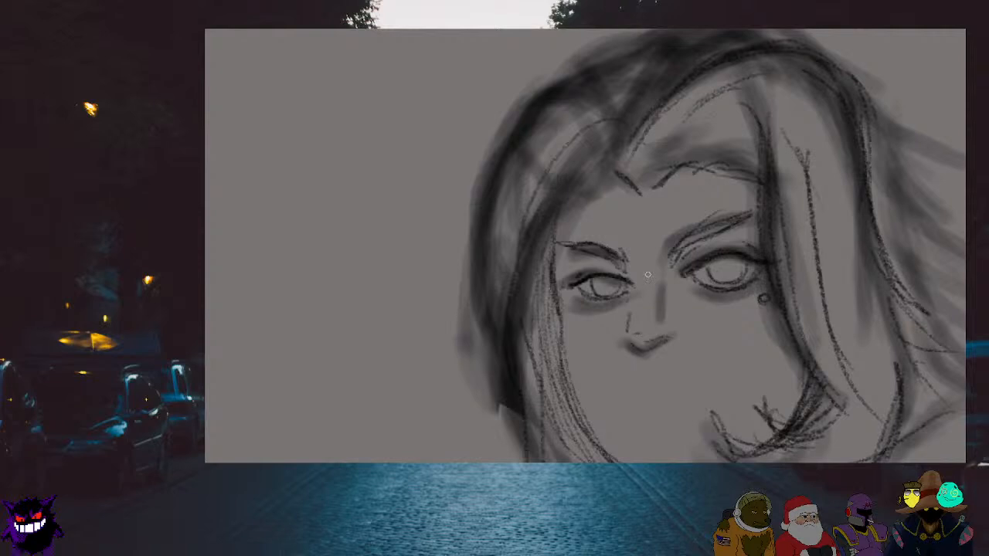
scroll(648, 274, "up", 2)
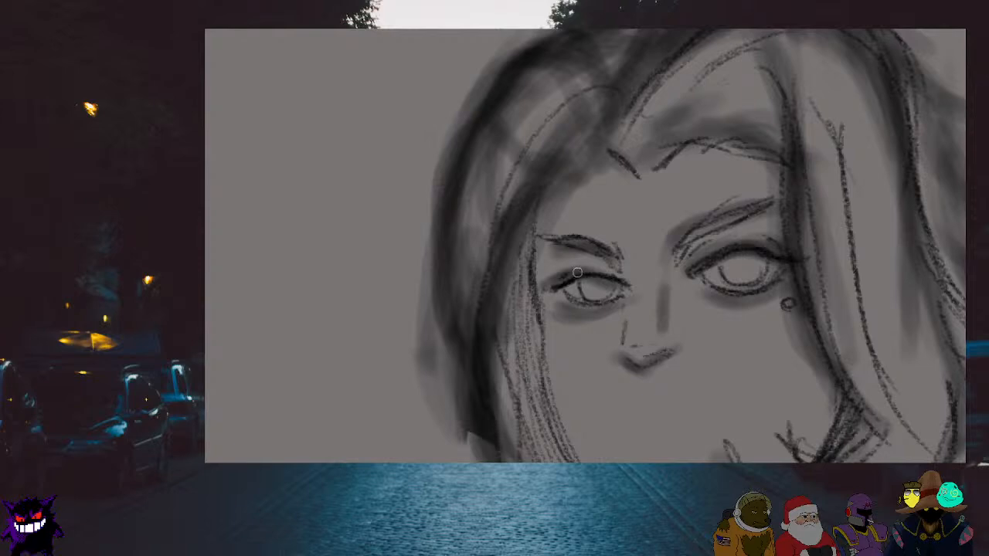
left_click_drag(591, 277, 628, 287)
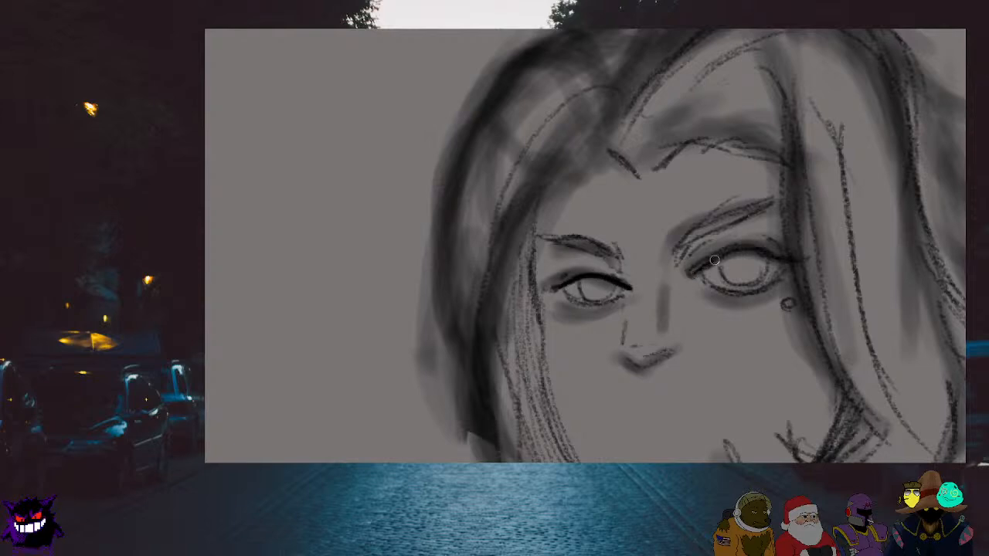
left_click_drag(730, 251, 792, 253)
scroll(791, 245, "down", 5)
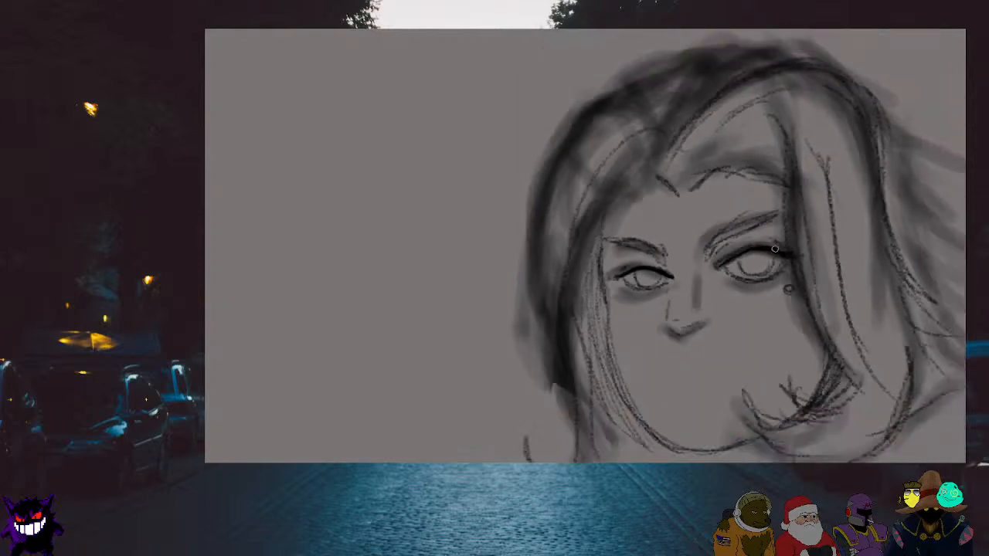
scroll(784, 251, "up", 6)
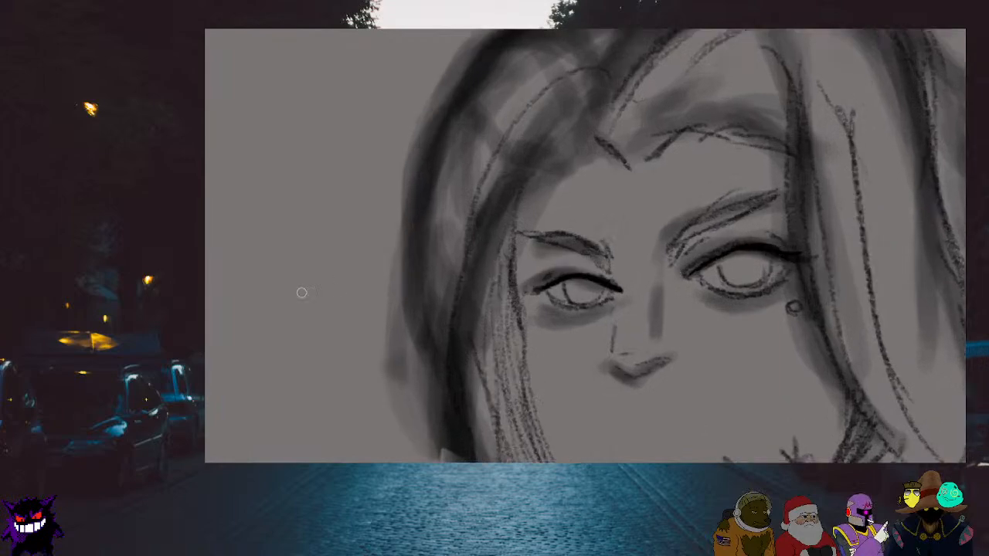
Erase the jaw curve with a large eraser, and the cheek line beside the left eye with a smaller one
scroll(303, 292, "down", 3)
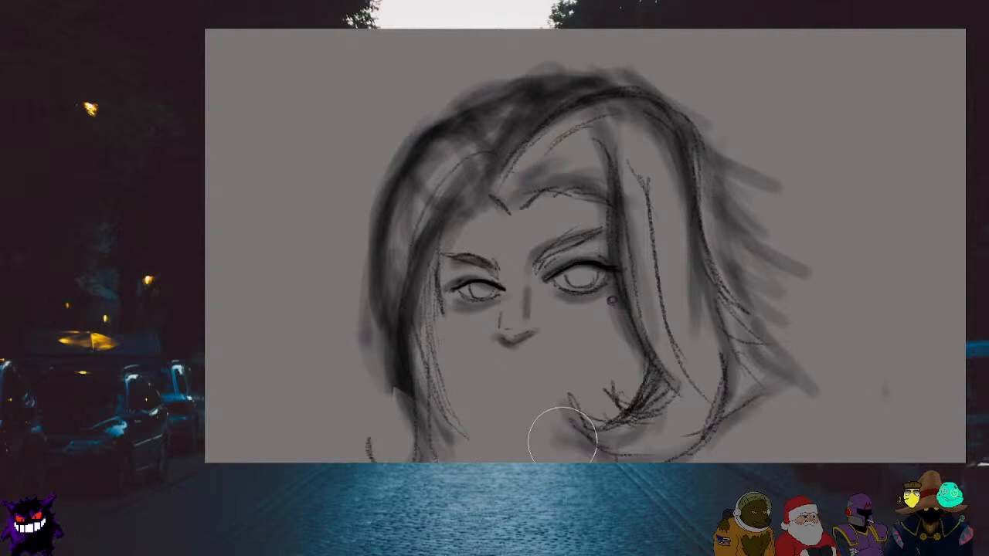
key("[")
key("[")
key("[")
key("[")
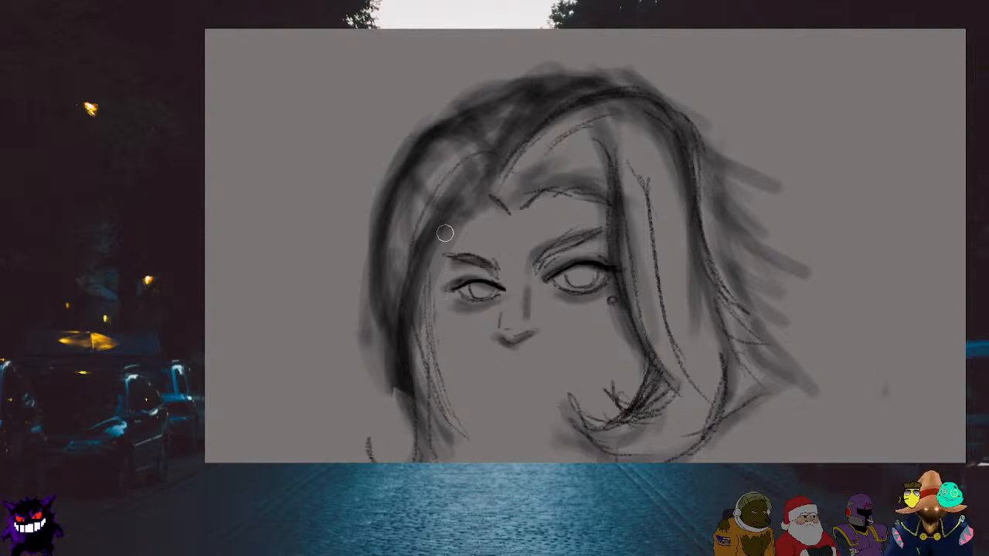
Darken the underside of the nose and define the nostril wings on both sides of the tip
scroll(388, 291, "down", 2)
scroll(388, 302, "up", 3)
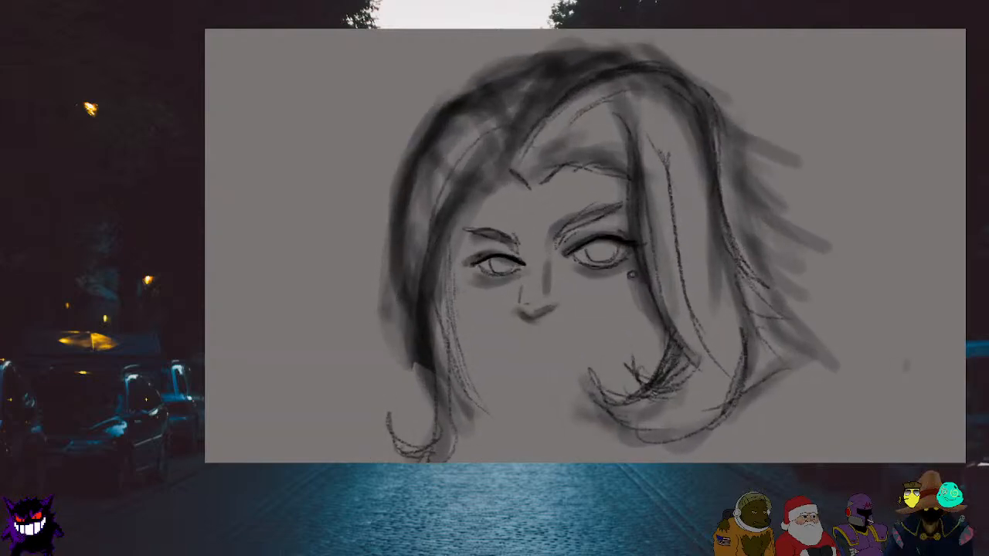
scroll(522, 264, "up", 1)
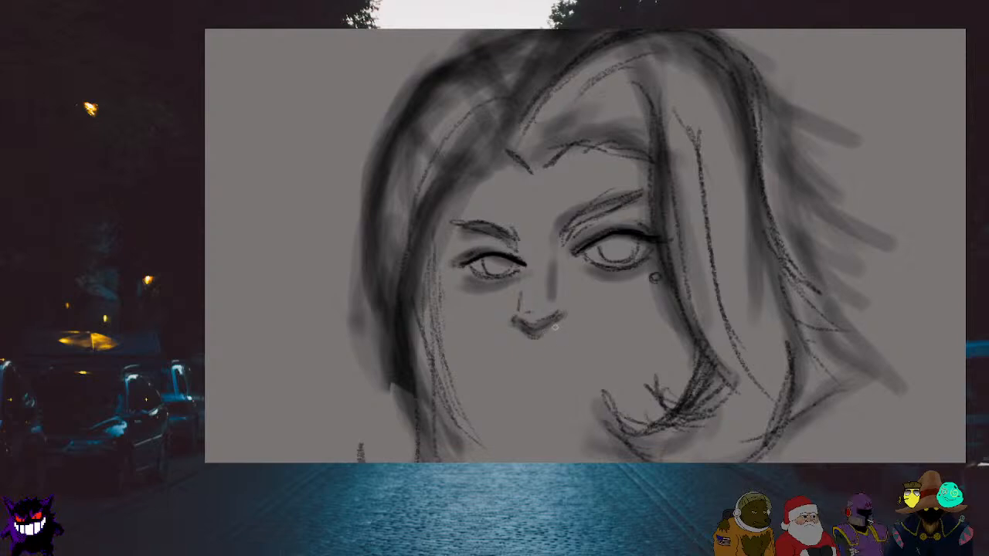
scroll(571, 318, "down", 2)
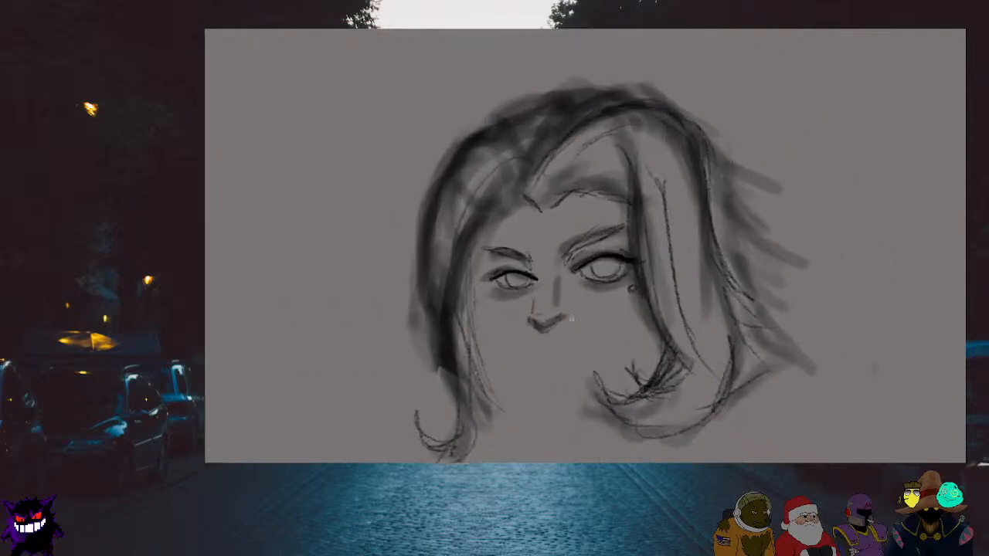
scroll(520, 292, "up", 2)
scroll(521, 292, "up", 1)
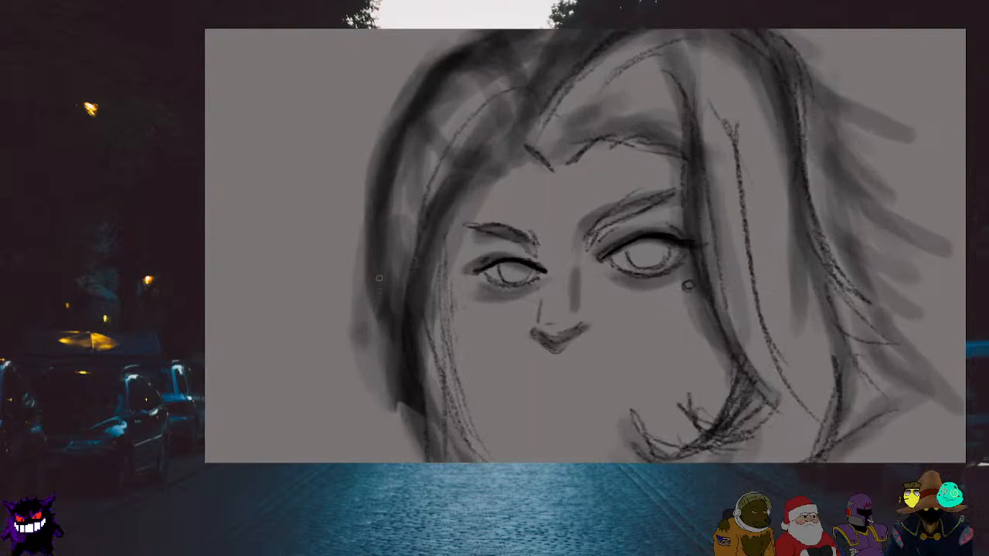
scroll(482, 263, "up", 1)
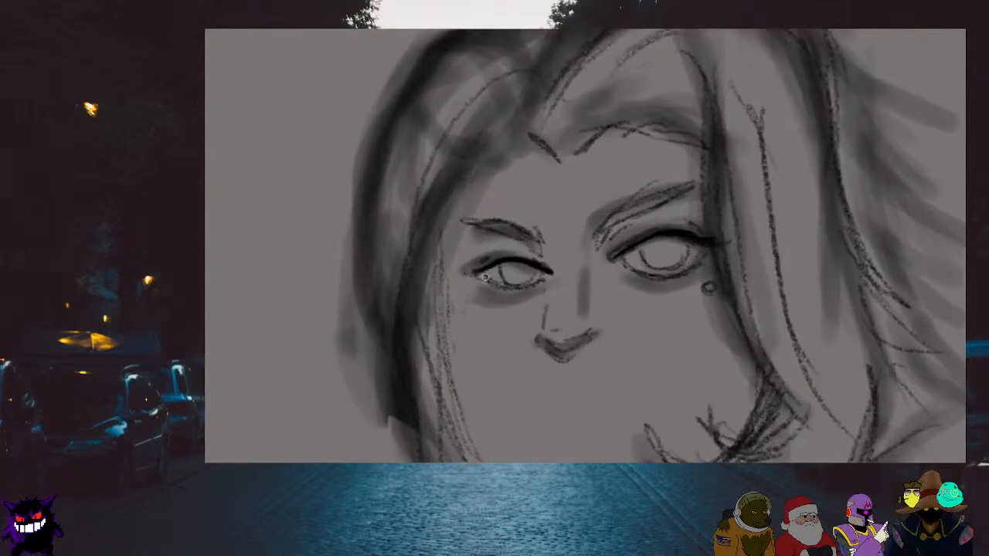
Sharpen the left eye's outer corner and draw small curved highlight shapes in the upper part of both irises
left_click_drag(484, 277, 471, 277)
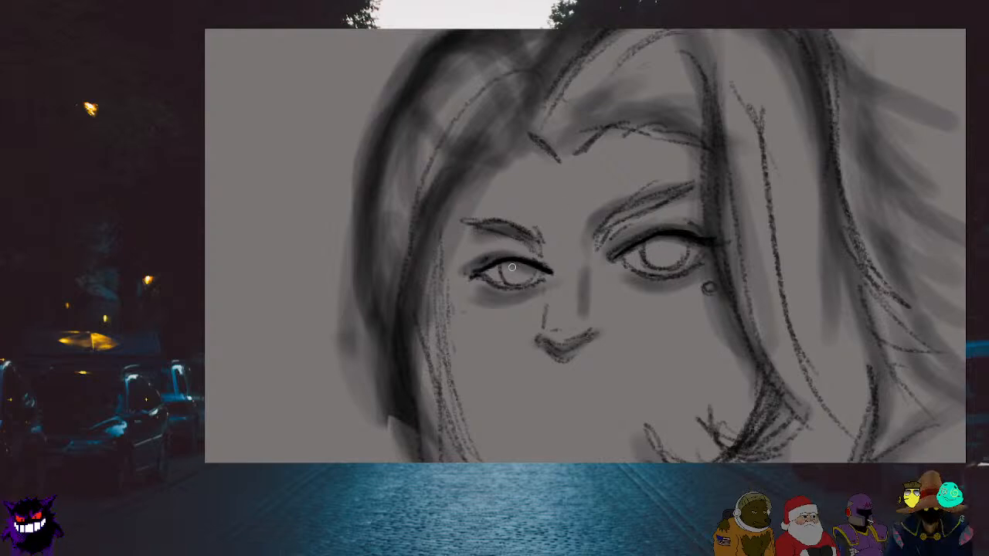
left_click_drag(514, 265, 528, 267)
mouse_move(668, 239)
left_mouse_down()
mouse_move(660, 246)
mouse_move(669, 253)
mouse_move(674, 232)
left_mouse_up()
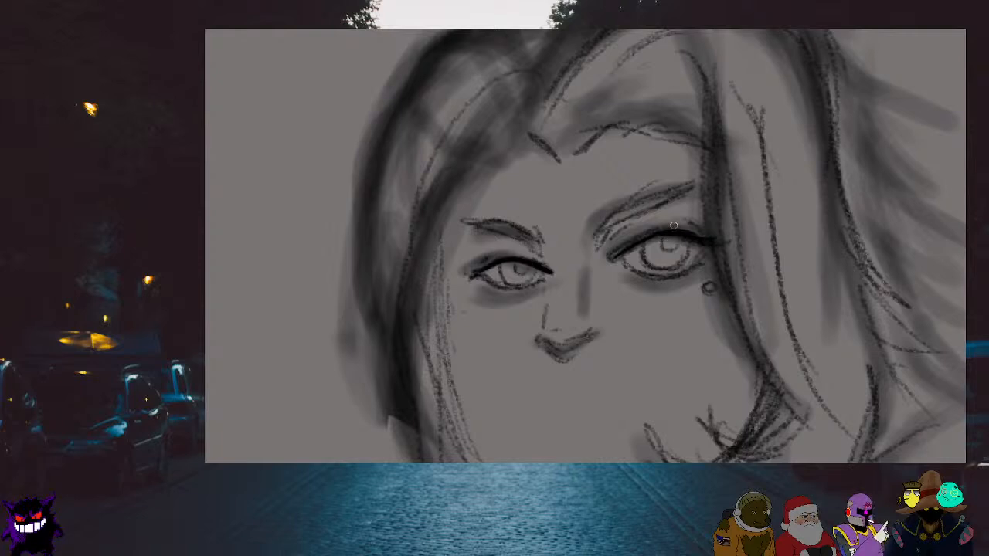
Add thin strand lines to the left side of the hair and short strokes along the forehead hairline
scroll(672, 225, "down", 3)
scroll(643, 269, "up", 2)
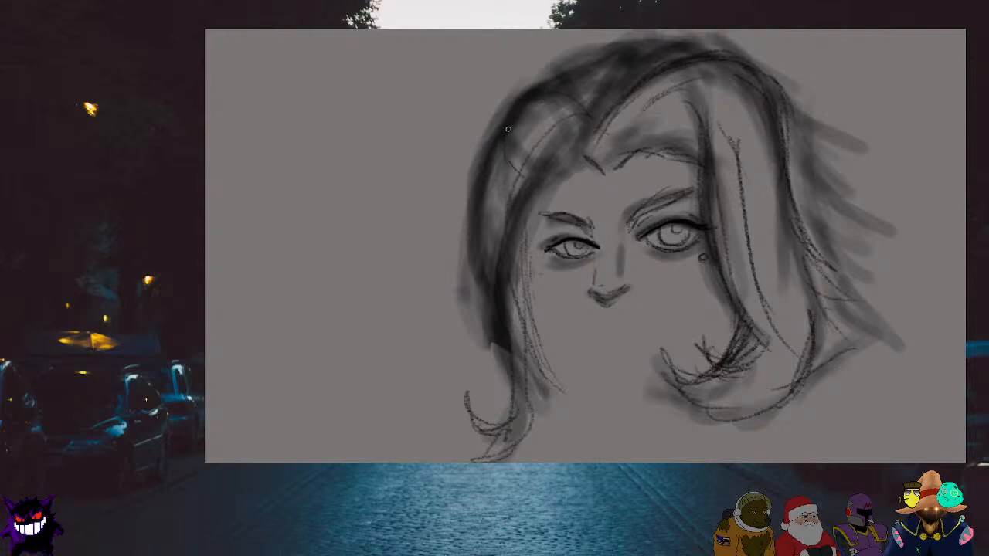
scroll(510, 294, "down", 3)
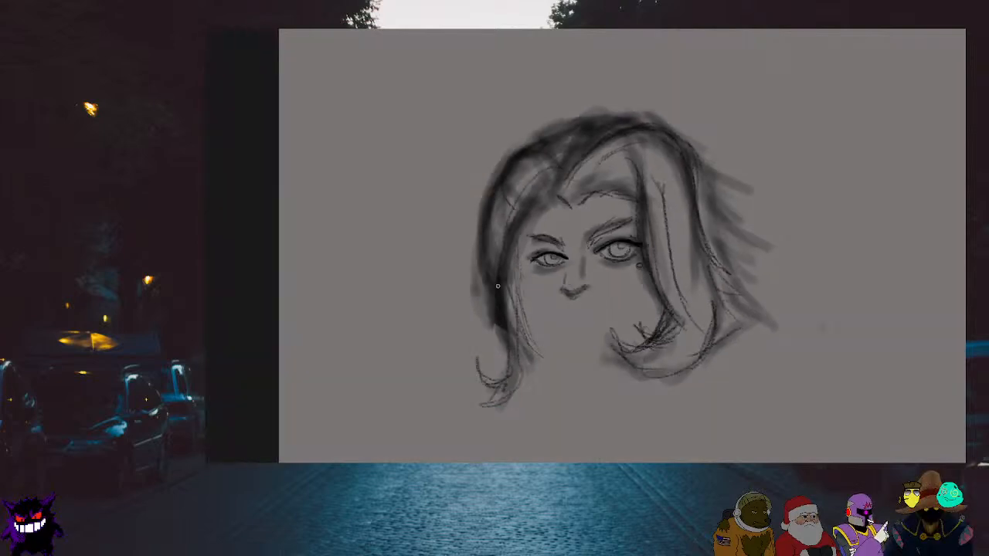
scroll(498, 286, "up", 1)
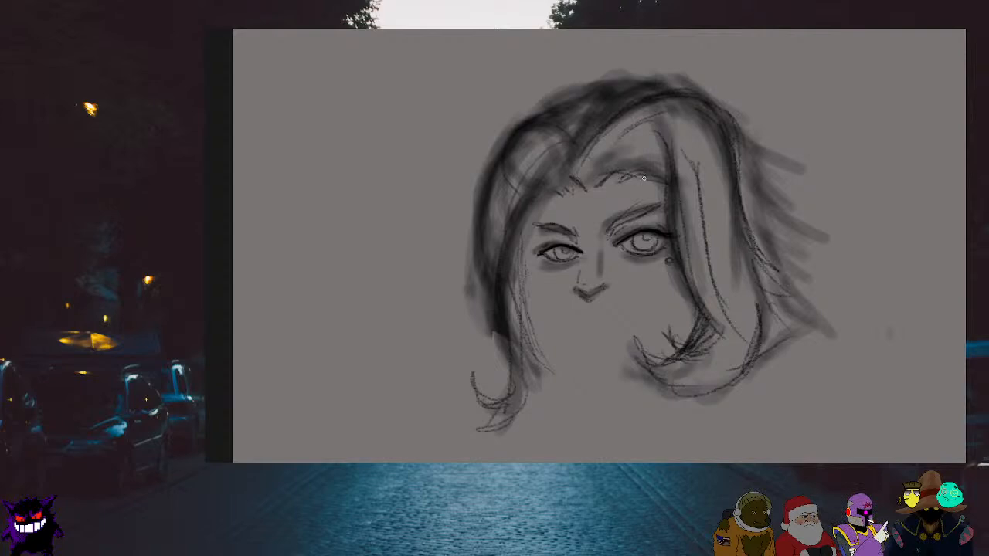
scroll(700, 187, "down", 3)
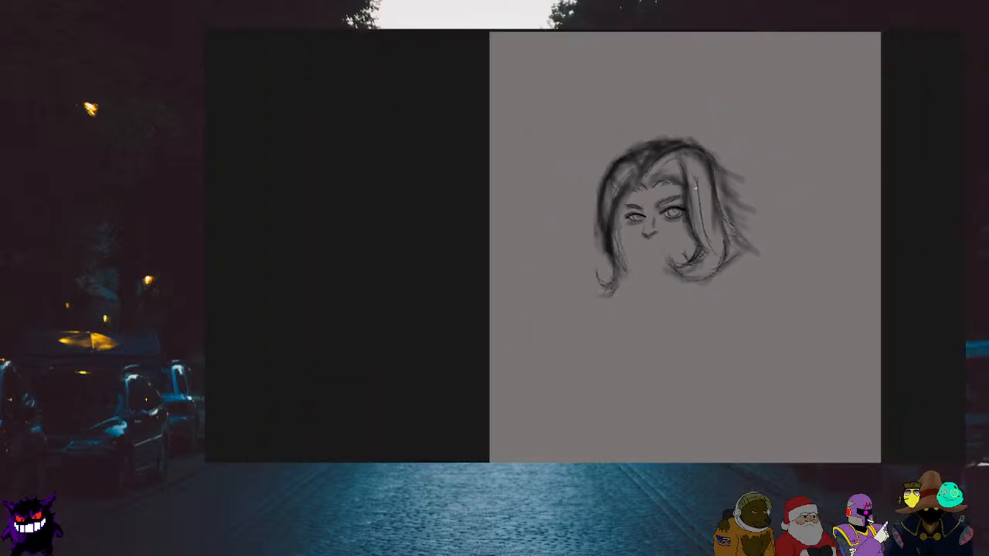
scroll(700, 183, "up", 2)
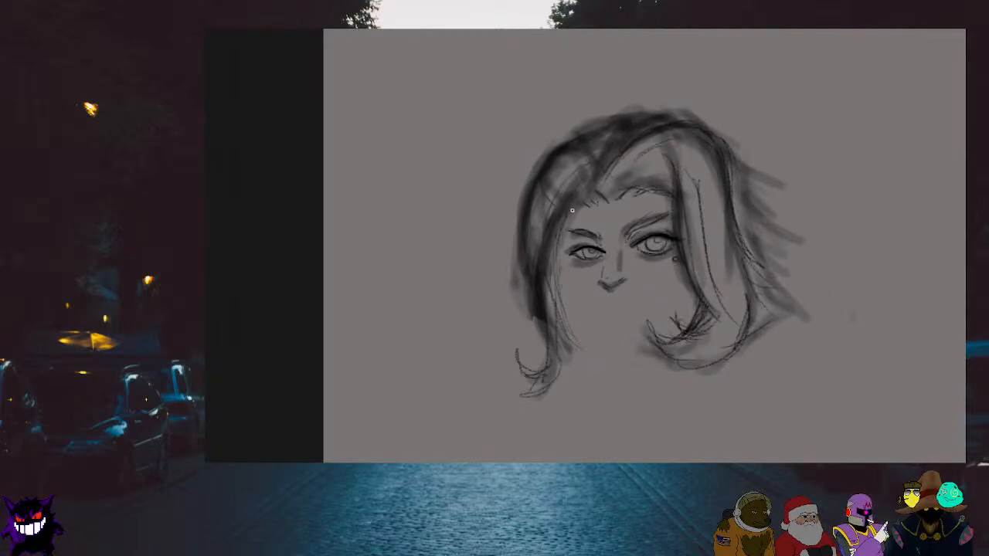
Redraw the left side of the face from the temple down the cheek, with a narrower jaw and chin reaching the right-hand curl
left_click_drag(572, 211, 559, 248)
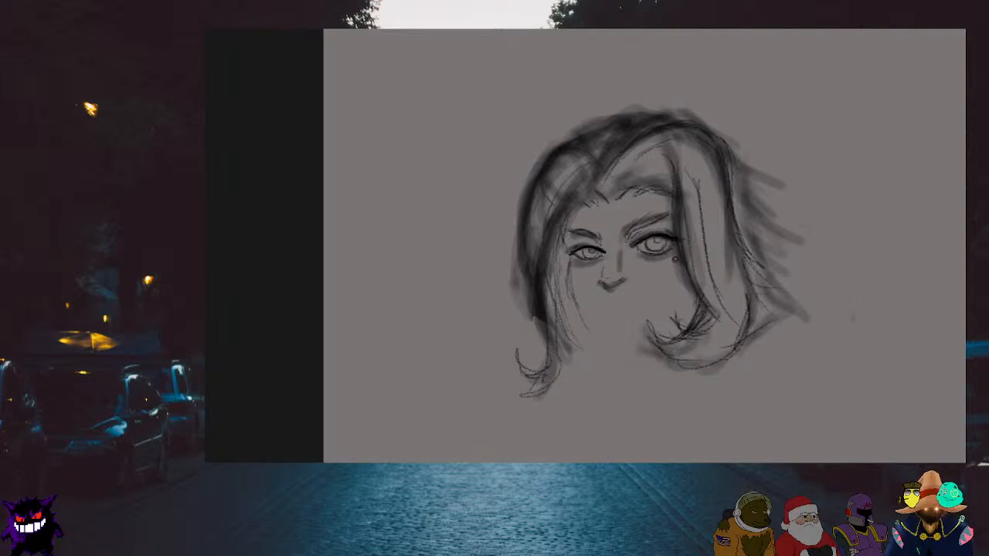
scroll(610, 161, "up", 2)
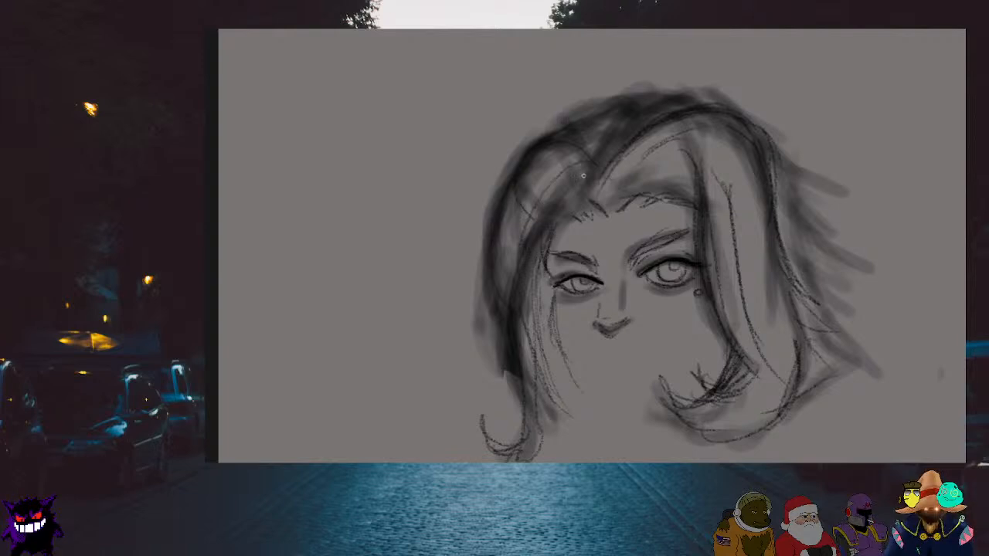
mouse_move(555, 300)
left_mouse_down()
mouse_move(559, 359)
mouse_move(557, 328)
mouse_move(588, 404)
mouse_move(608, 423)
mouse_move(583, 401)
mouse_move(618, 426)
mouse_move(649, 405)
mouse_move(618, 427)
mouse_move(658, 413)
left_mouse_up()
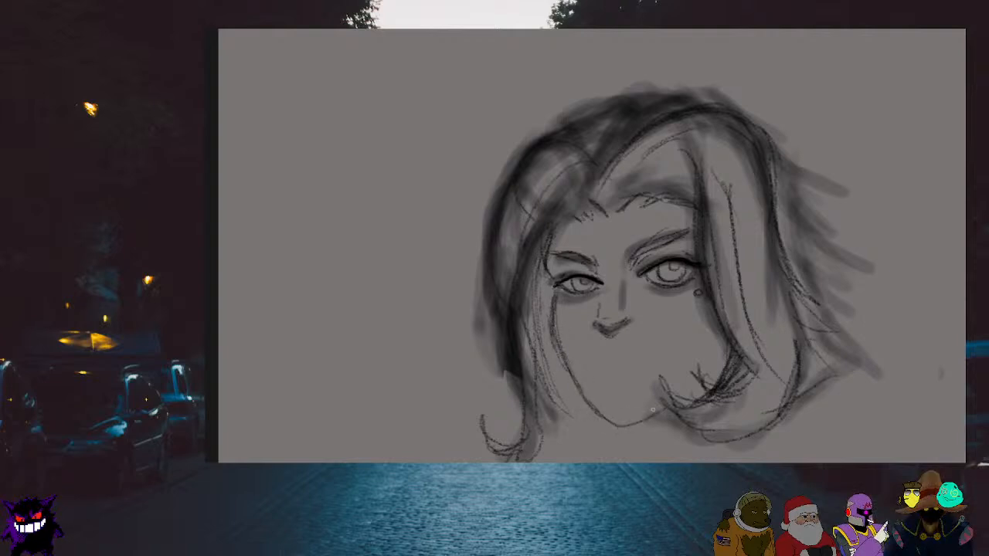
Add short dark strokes inside the right-hand hair curl beside the jaw
scroll(695, 382, "down", 2)
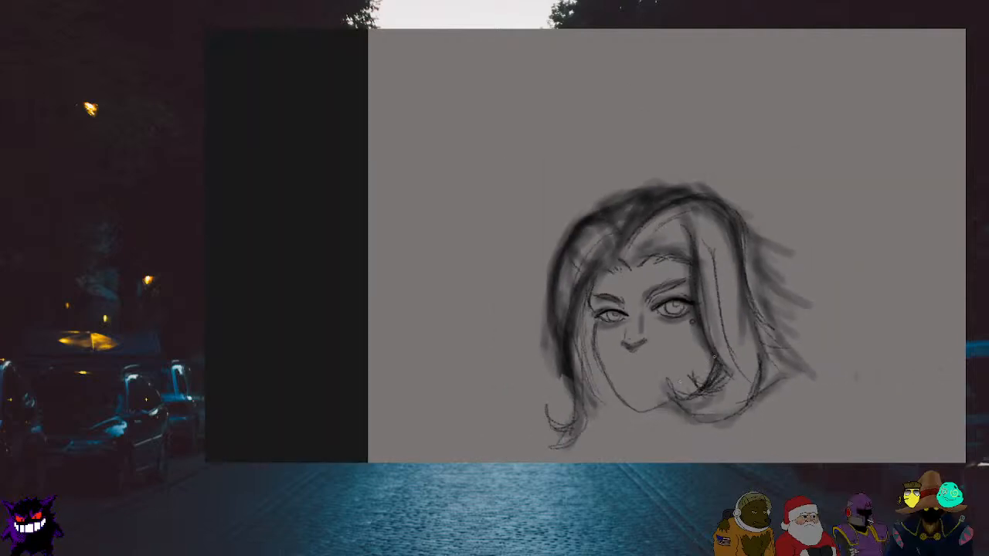
mouse_move(701, 386)
left_mouse_down()
mouse_move(715, 357)
mouse_move(707, 370)
left_mouse_up()
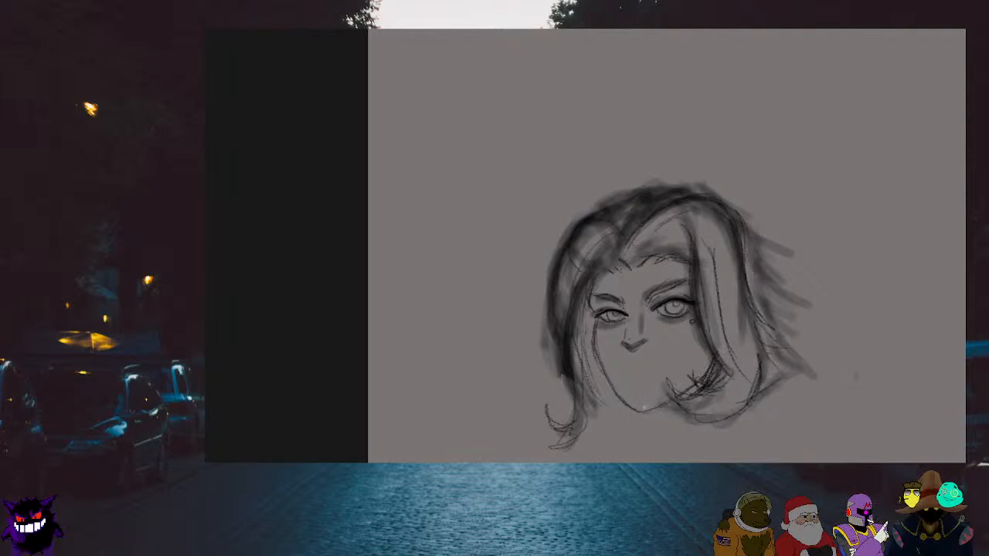
scroll(709, 395, "down", 1)
scroll(709, 396, "down", 2)
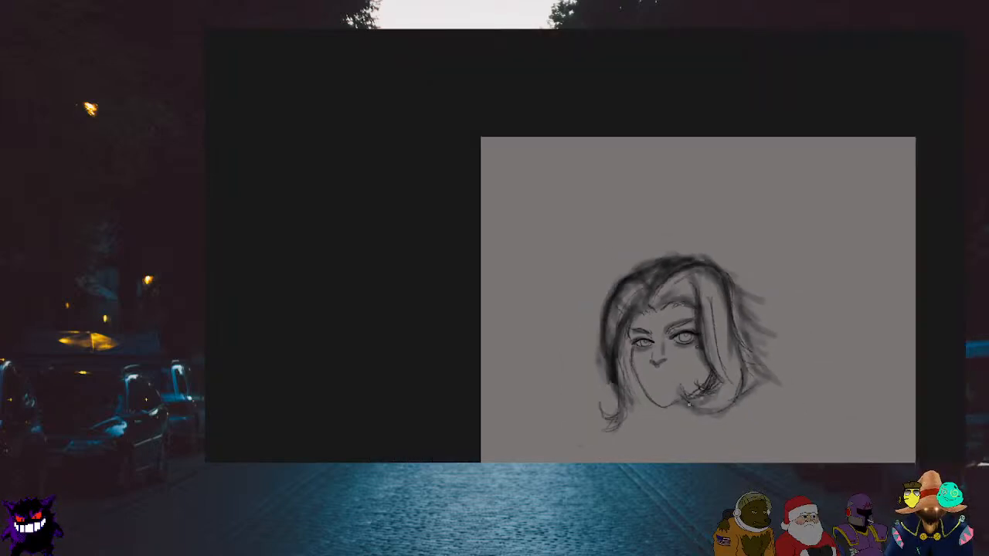
Draw small dark pupils at the centre of both irises
scroll(680, 324, "up", 5)
scroll(673, 315, "up", 2)
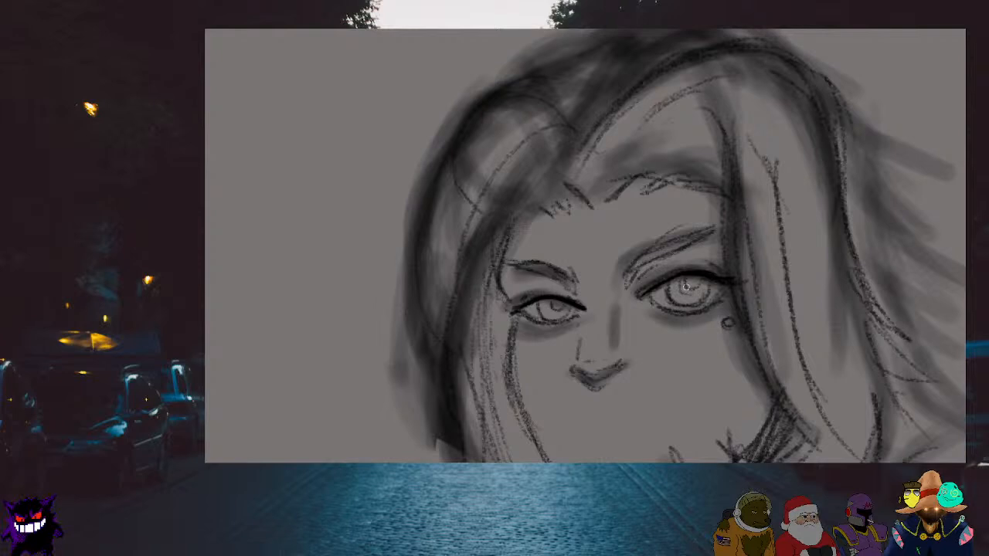
left_click_drag(685, 287, 683, 283)
scroll(680, 277, "down", 2)
scroll(566, 275, "up", 1)
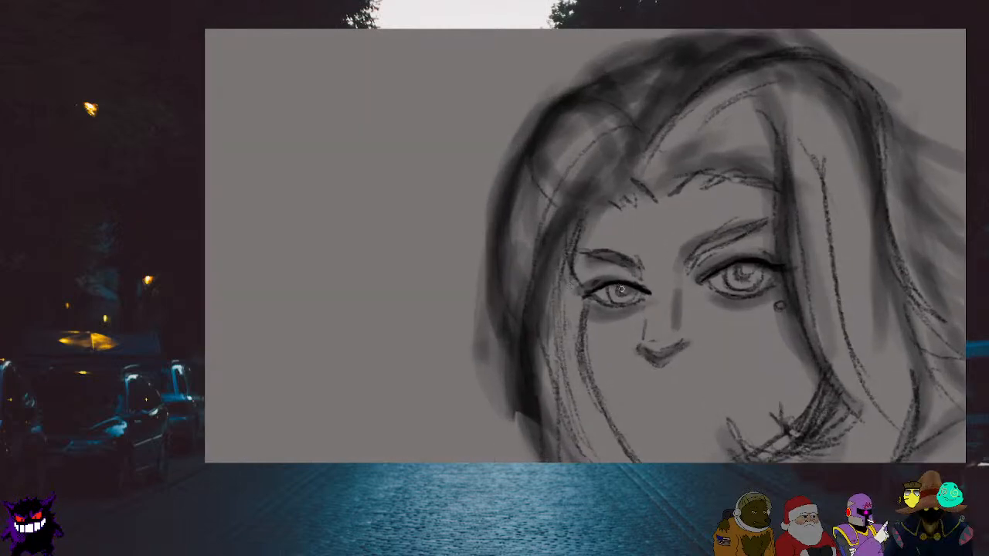
Erase the chin and lower jaw, and redraw them as a flatter, wider curve toward the right-hand hair curl
scroll(630, 280, "down", 2)
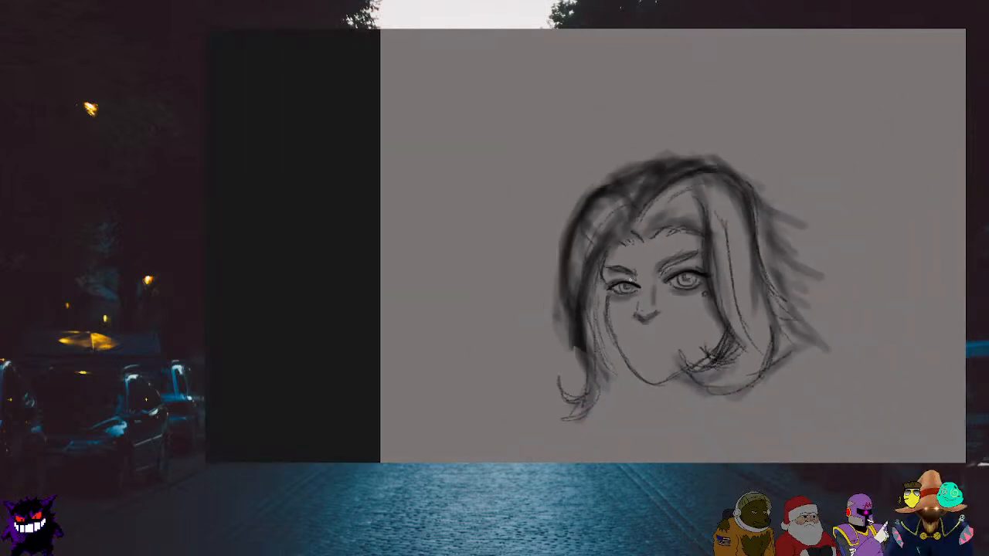
scroll(630, 280, "up", 1)
scroll(630, 280, "down", 1)
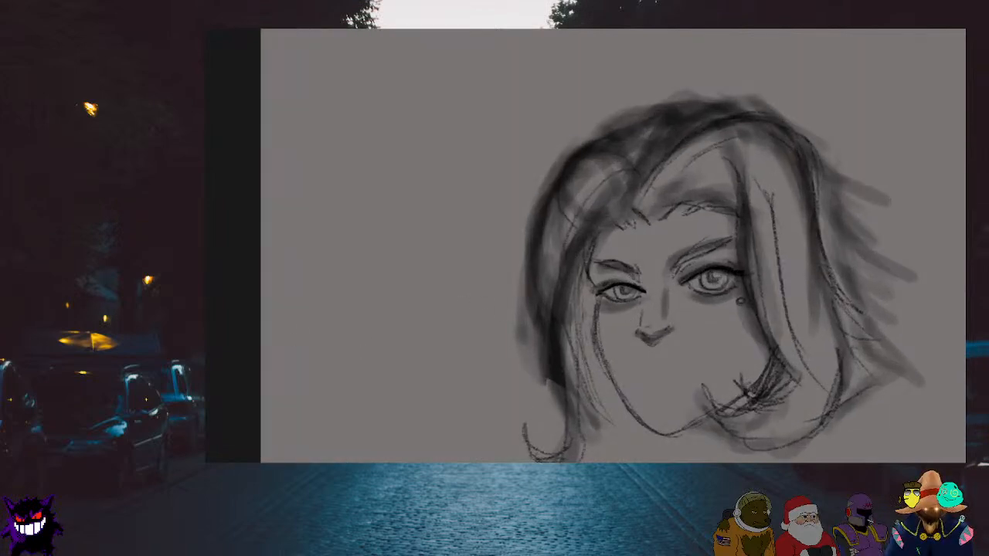
mouse_move(637, 420)
left_mouse_down()
mouse_move(672, 435)
mouse_move(672, 422)
mouse_move(696, 424)
left_mouse_up()
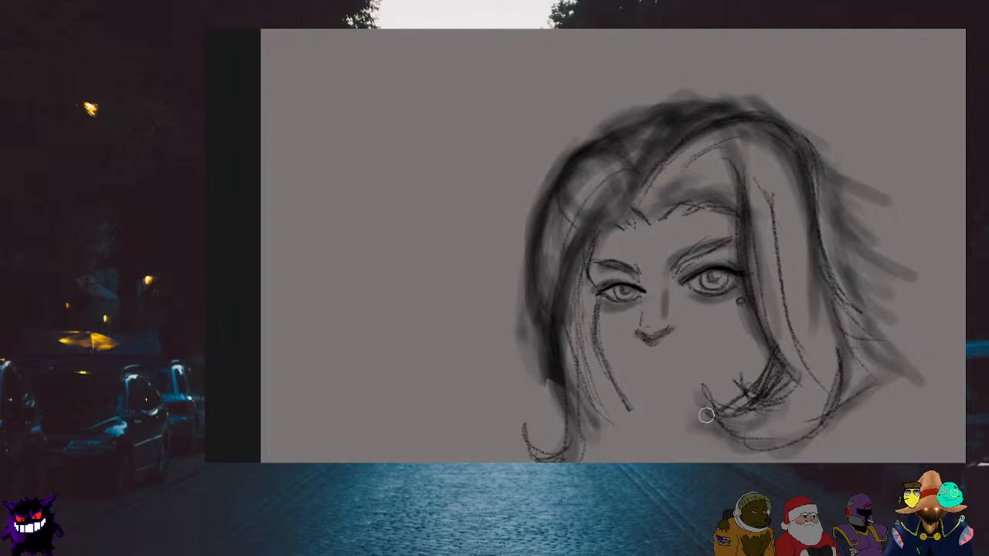
left_click_drag(634, 411, 619, 390)
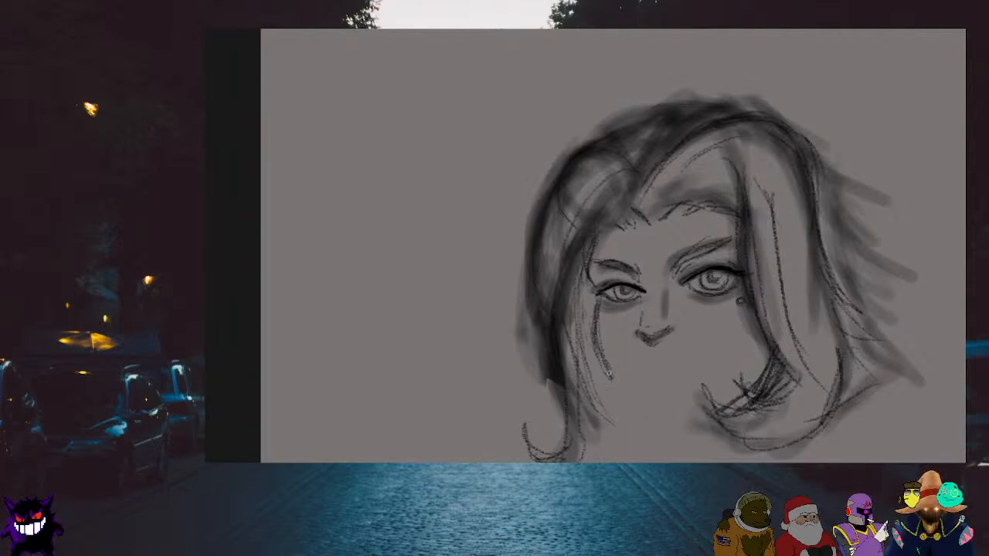
mouse_move(615, 394)
left_mouse_down()
mouse_move(607, 369)
mouse_move(629, 418)
mouse_move(680, 425)
left_mouse_up()
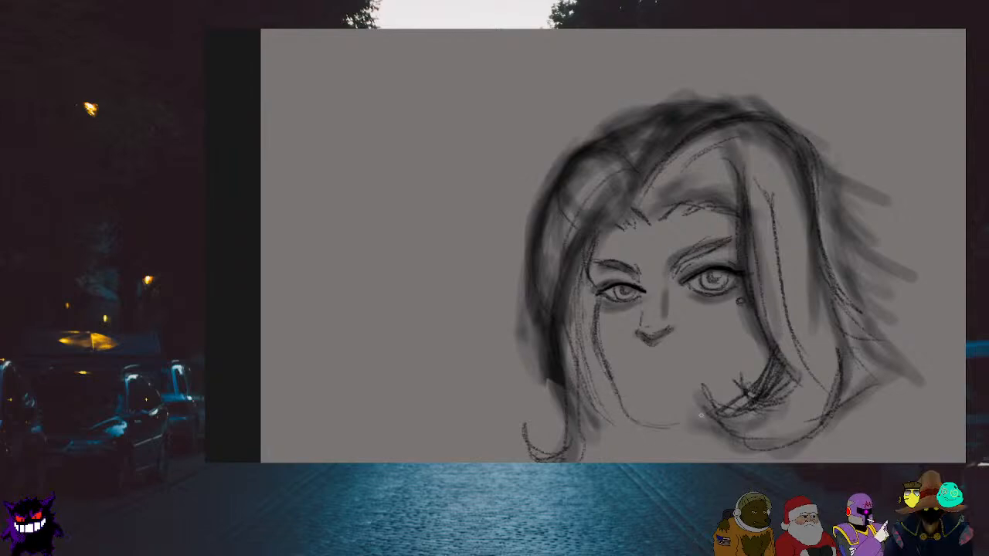
Undo the lower jaw curve and redraw it from the left cheek under the chin toward the right-hand hair curl
scroll(703, 410, "down", 1)
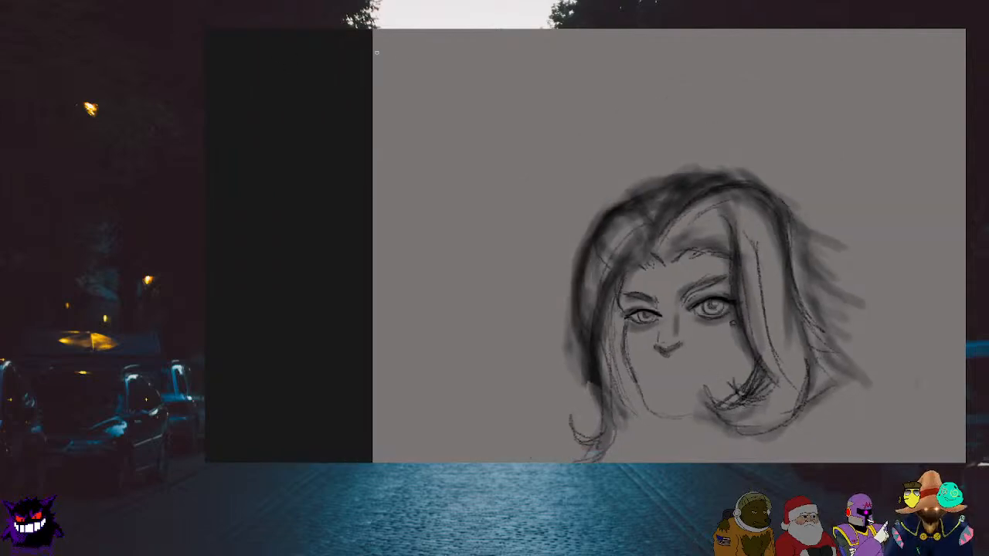
key("ctrl+z")
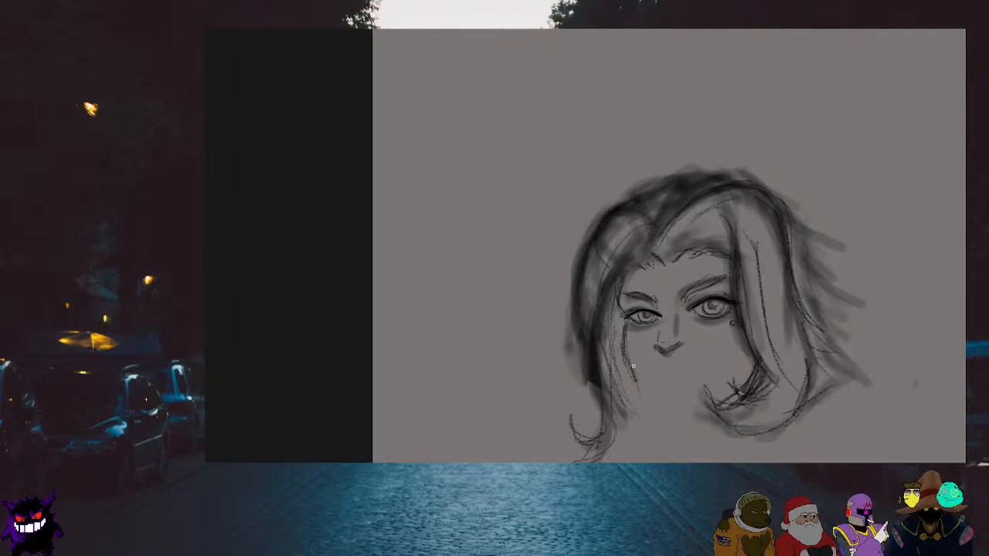
left_click_drag(636, 381, 660, 411)
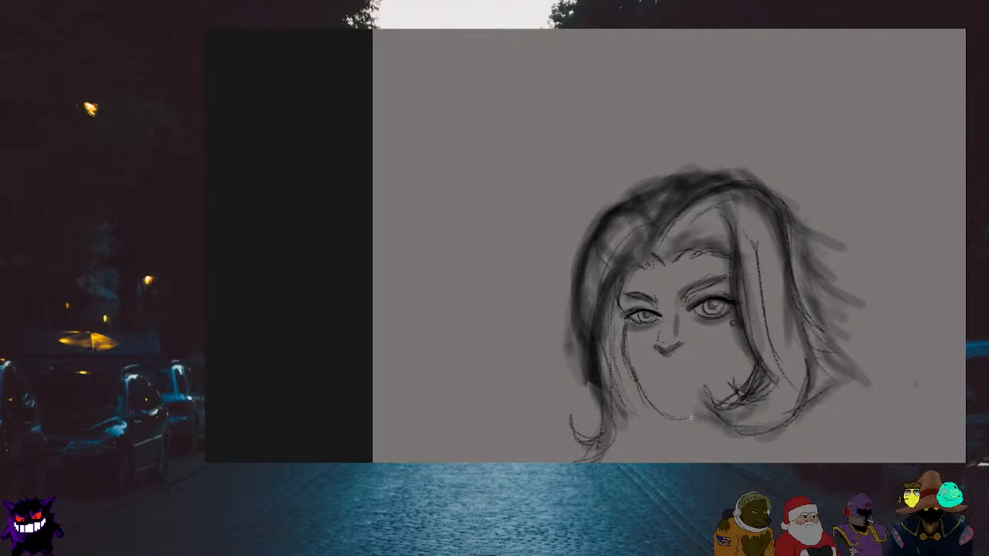
scroll(746, 390, "down", 1)
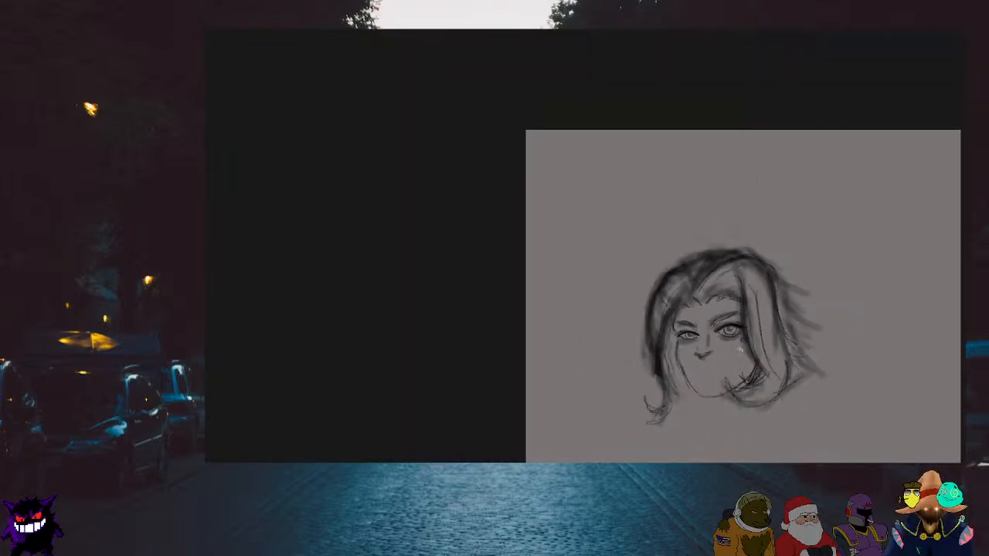
scroll(740, 349, "down", 1)
scroll(733, 344, "up", 3)
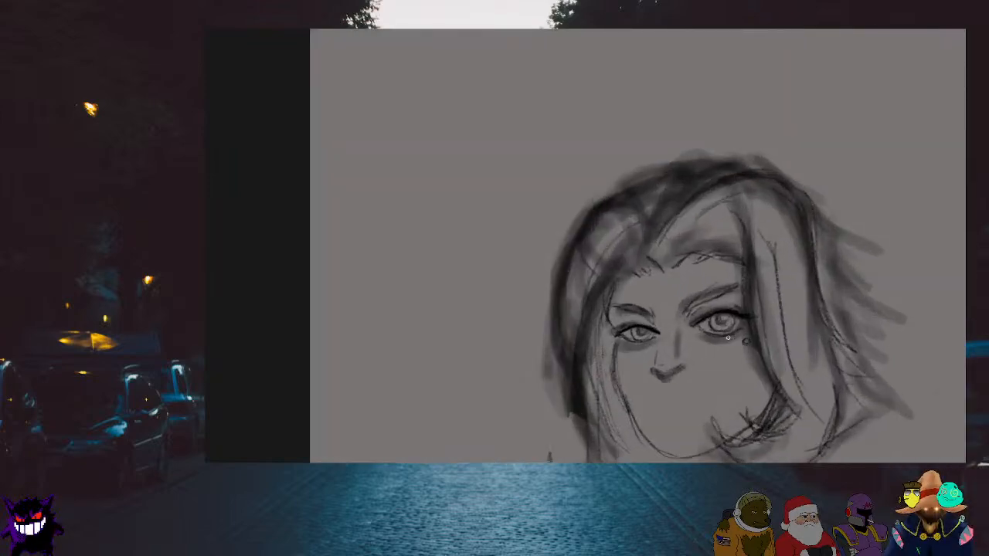
Remove the irises and pupils from both eyes, leaving only the blank eye outlines
scroll(728, 338, "up", 1)
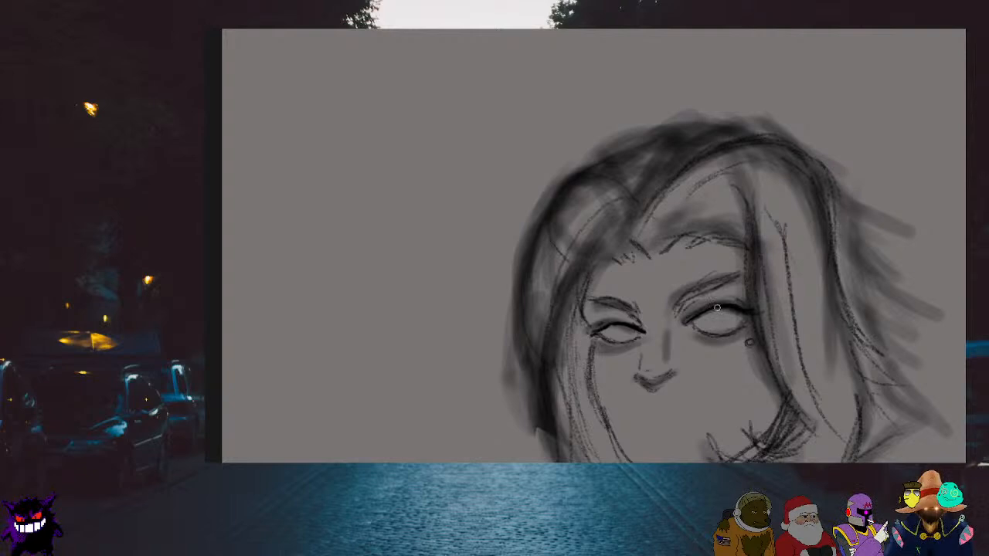
scroll(717, 307, "up", 2)
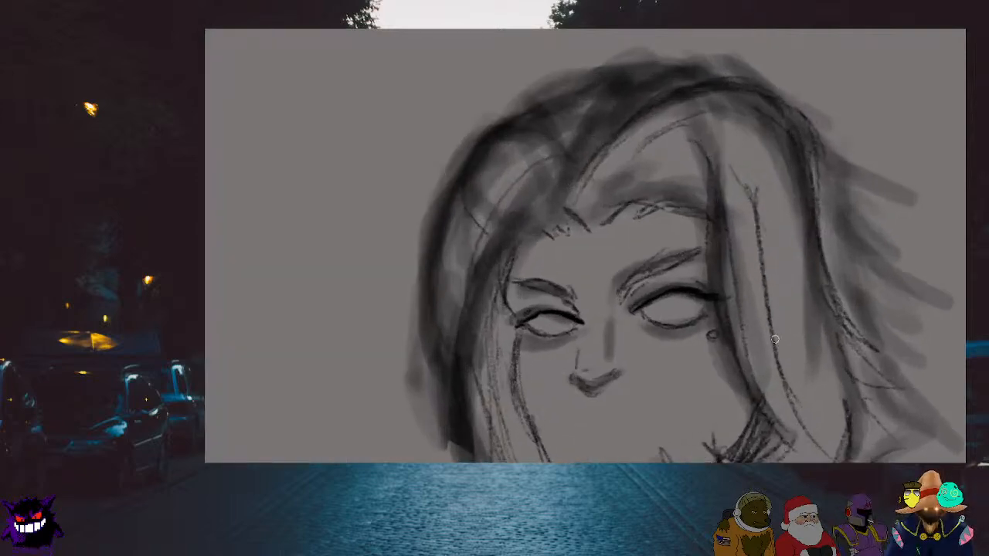
scroll(775, 339, "down", 2)
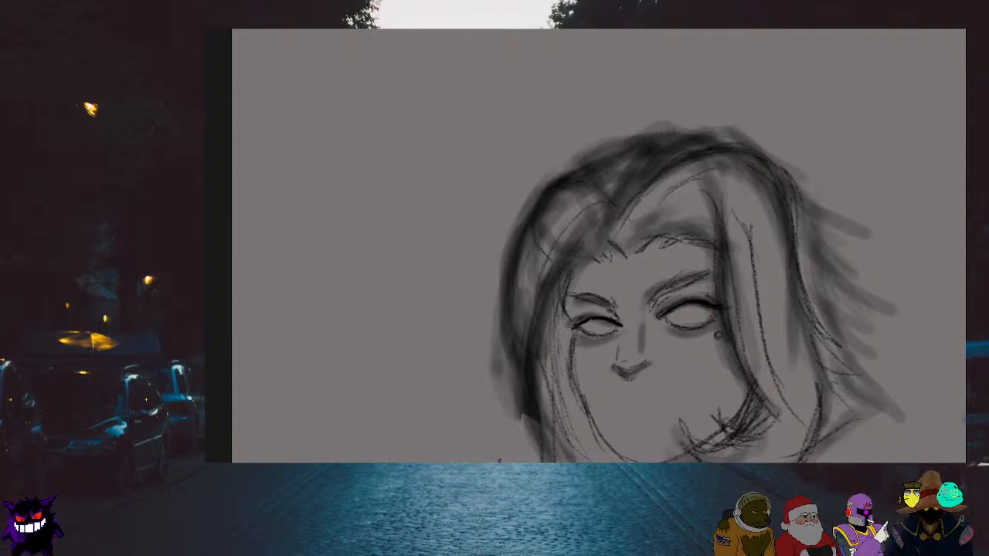
scroll(821, 353, "up", 3)
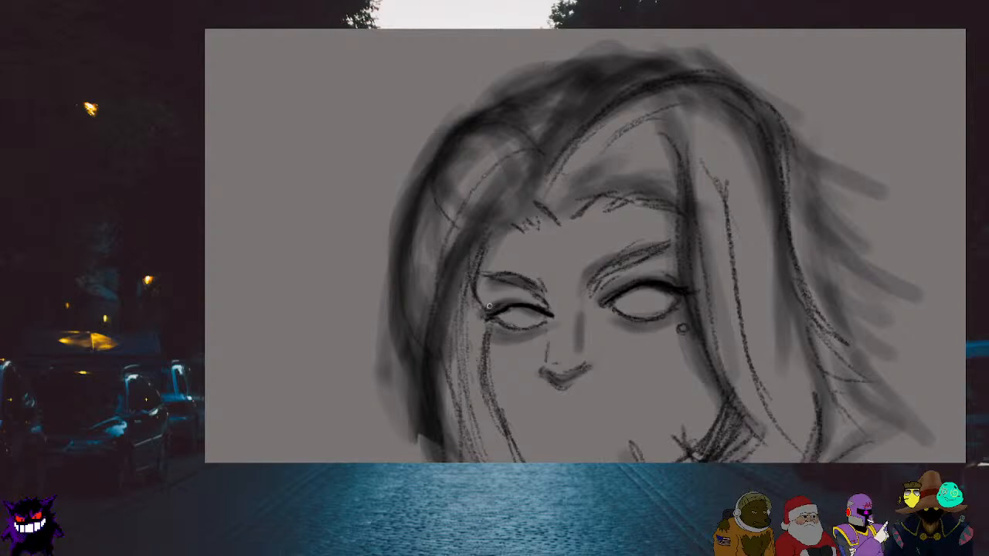
Add thin flowing strands inside the long hair lock on the right-hand side of the face
scroll(489, 305, "down", 3)
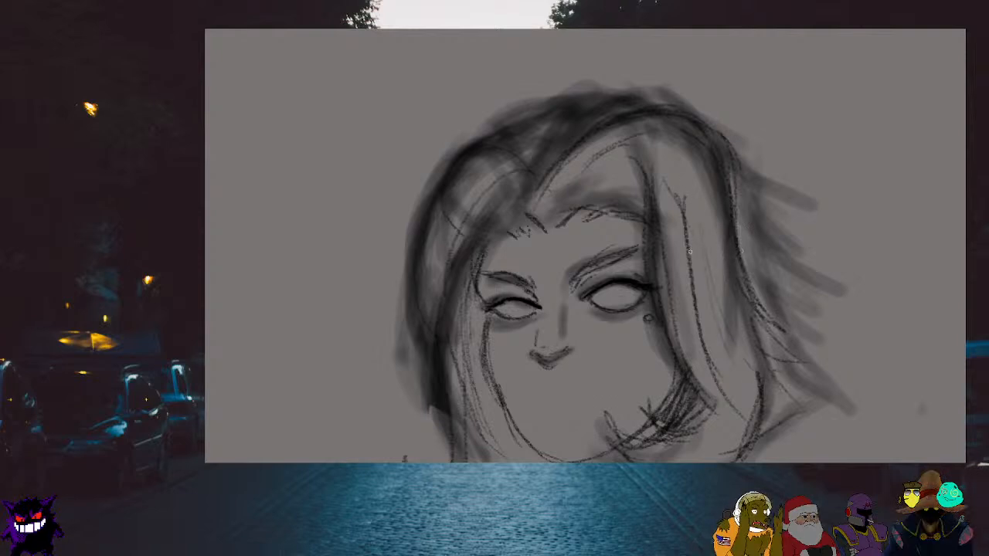
scroll(689, 251, "down", 3)
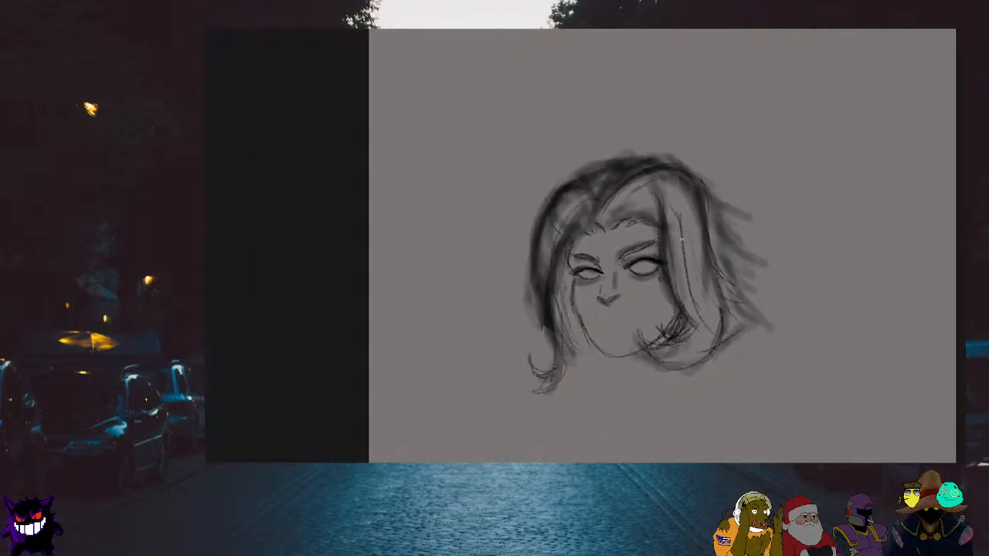
scroll(681, 237, "down", 2)
Erase the left cheek and jaw line, and redraw it from the left eye down to a narrower chin meeting the right-hand curl
scroll(662, 280, "up", 3)
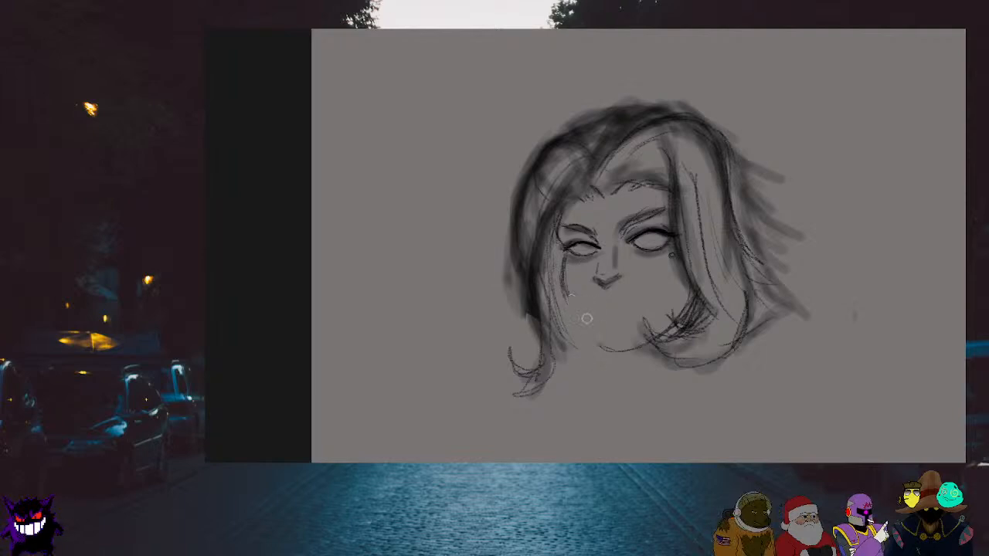
mouse_move(587, 320)
left_mouse_down()
mouse_move(618, 353)
mouse_move(633, 351)
mouse_move(637, 338)
left_mouse_up()
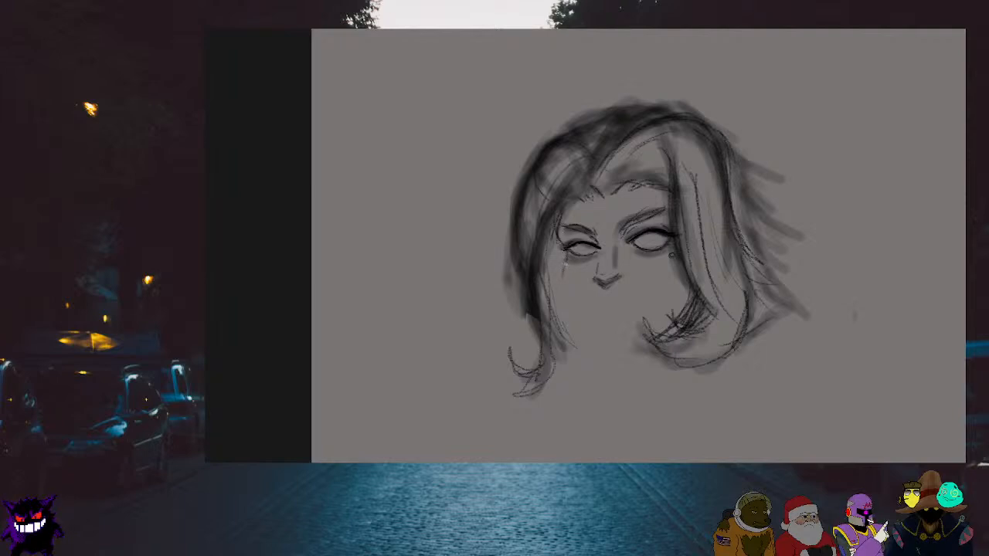
scroll(557, 301, "up", 2)
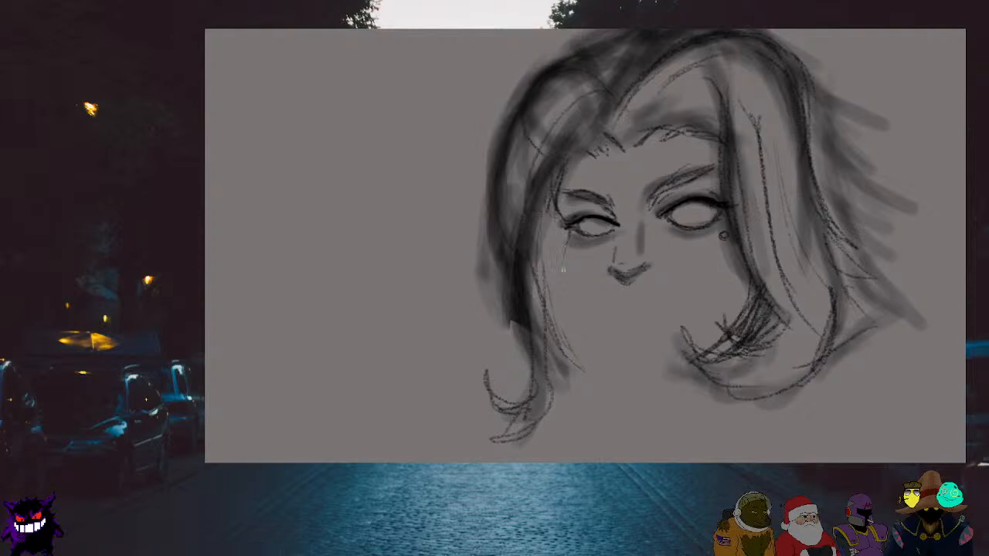
mouse_move(564, 236)
left_mouse_down()
mouse_move(565, 279)
mouse_move(609, 351)
mouse_move(663, 363)
mouse_move(681, 351)
left_mouse_up()
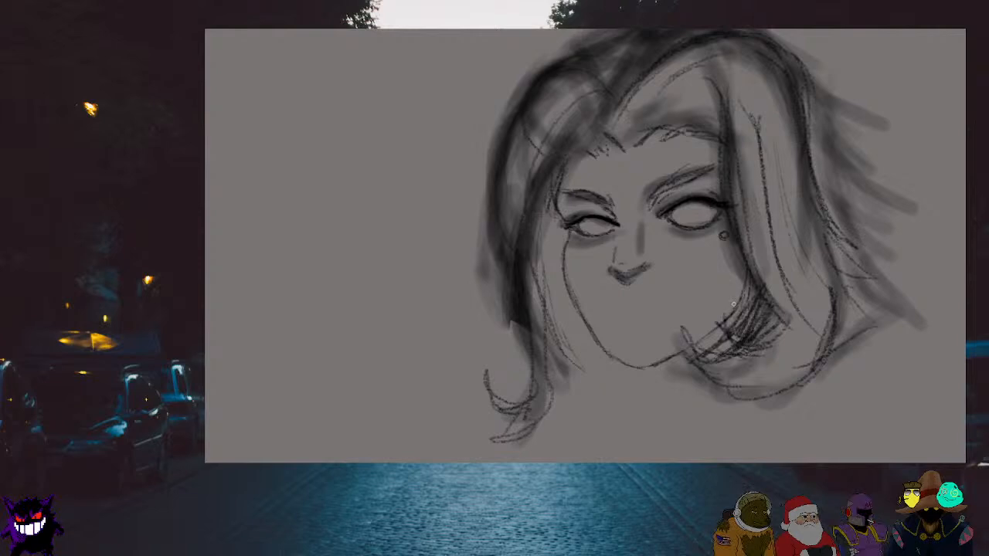
Examine the proportions of the redrawn jaw against the whole head
scroll(735, 309, "down", 3)
scroll(634, 220, "down", 1)
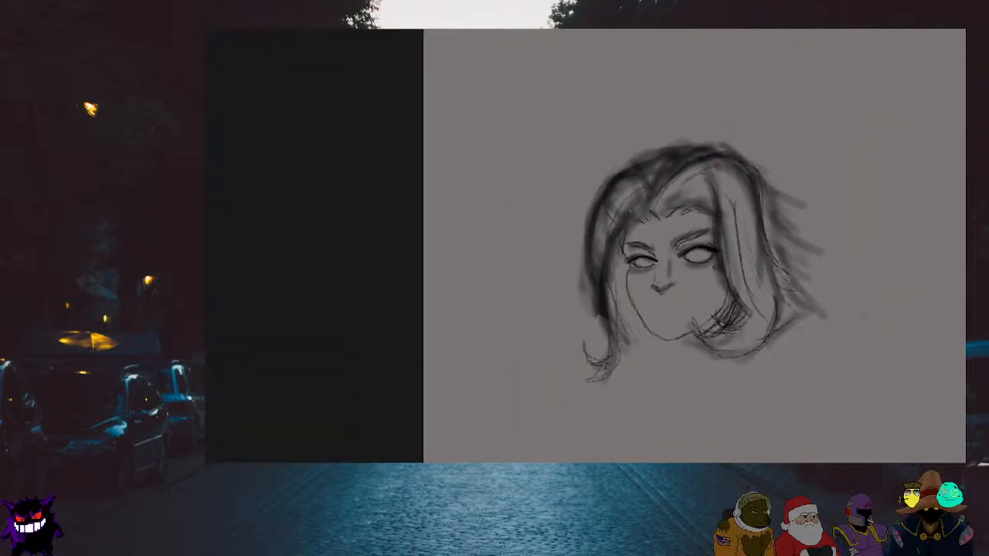
scroll(635, 219, "up", 2)
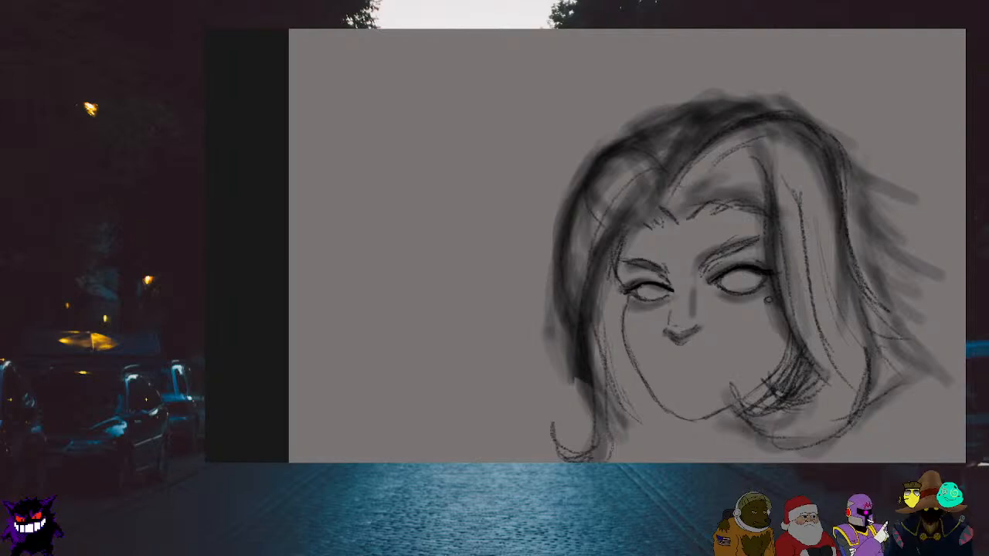
scroll(695, 270, "down", 3)
scroll(695, 270, "up", 1)
scroll(764, 282, "up", 2)
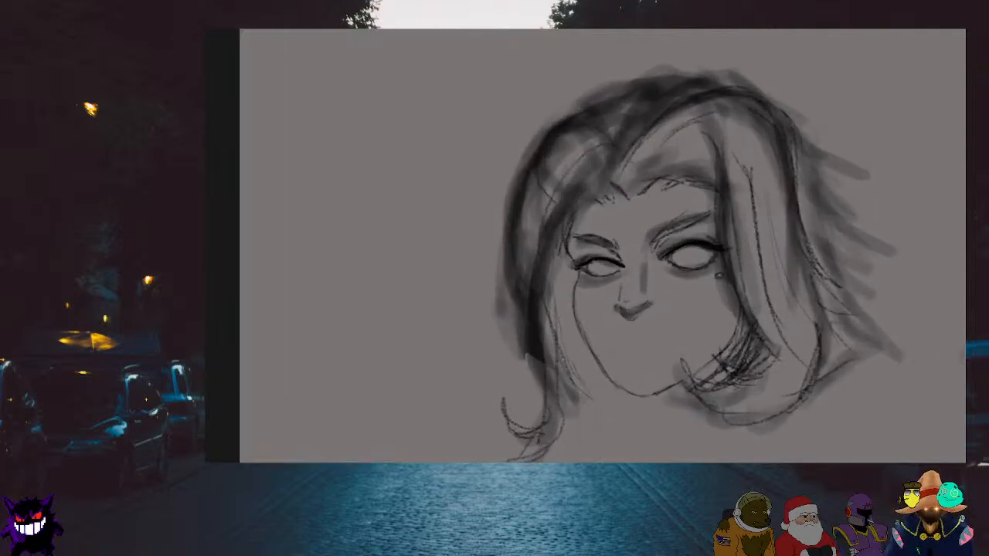
scroll(633, 294, "down", 3)
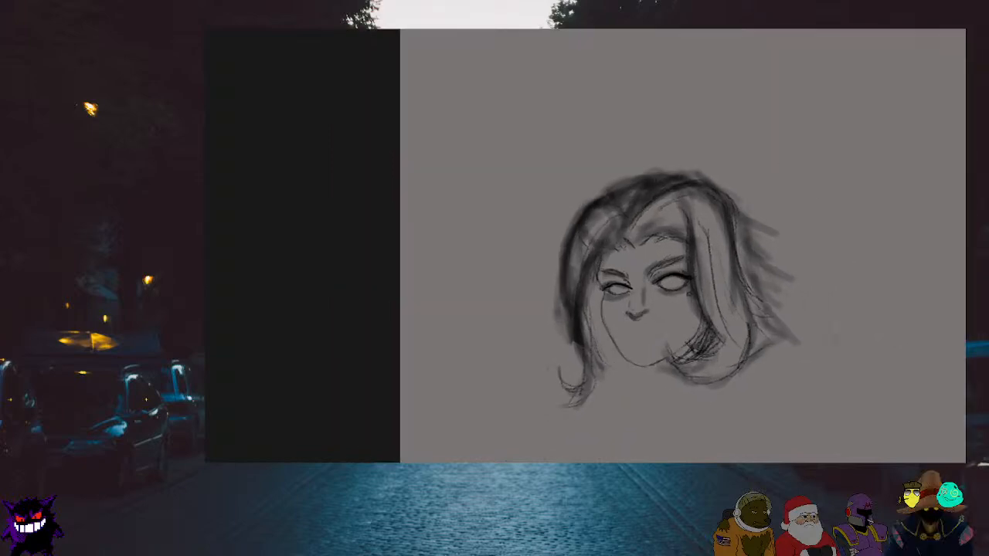
Fill in the small beauty mark below the outer corner of the right-hand eye
scroll(633, 293, "up", 5)
scroll(626, 294, "down", 2)
scroll(626, 294, "up", 2)
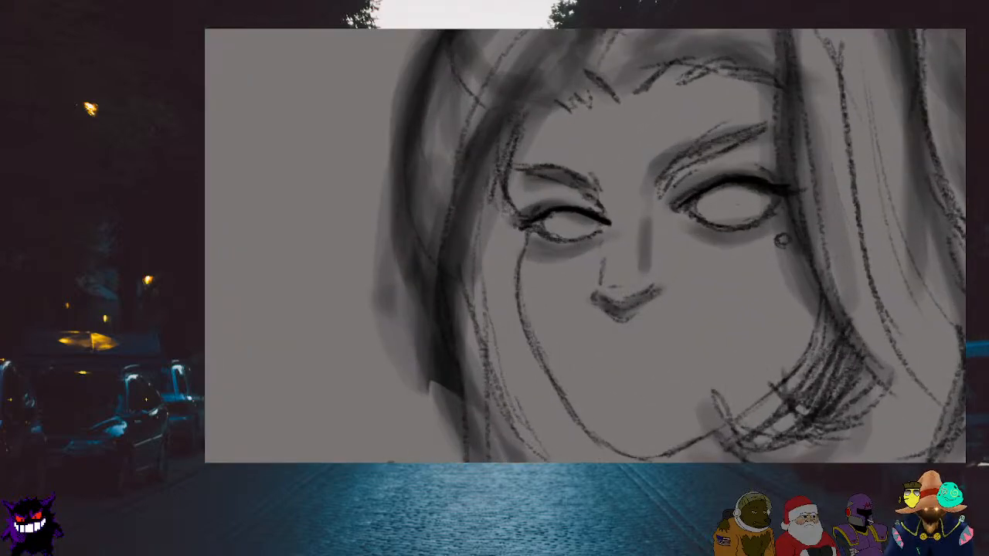
left_click(781, 239)
scroll(784, 236, "down", 2)
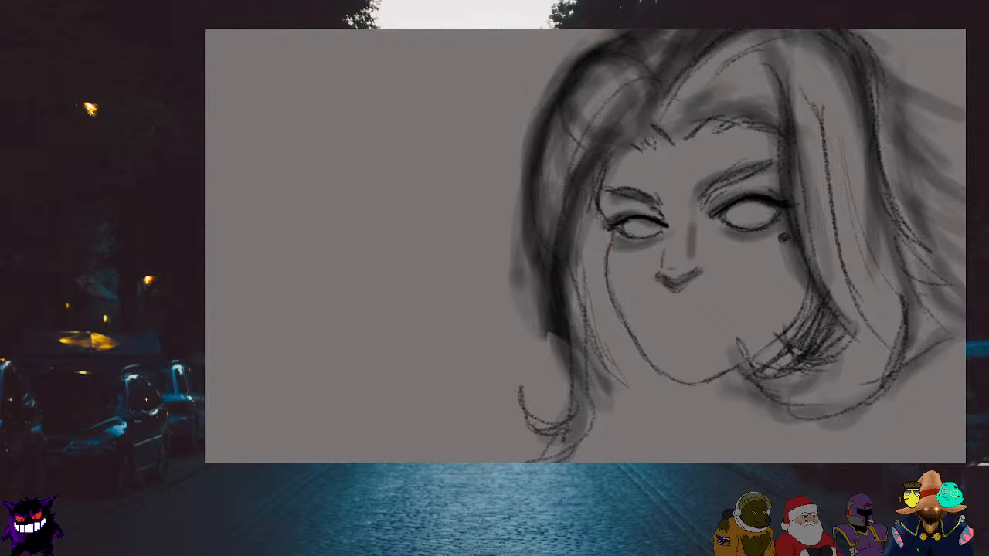
scroll(713, 167, "down", 4)
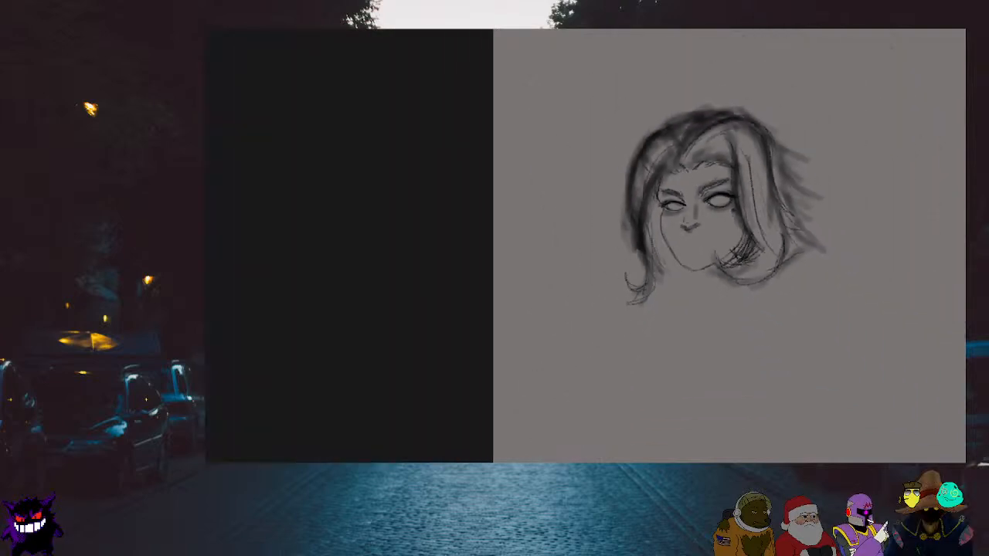
Add thin curved strands to the lower part of the left-hand hair lock beside the jaw
scroll(692, 240, "up", 4)
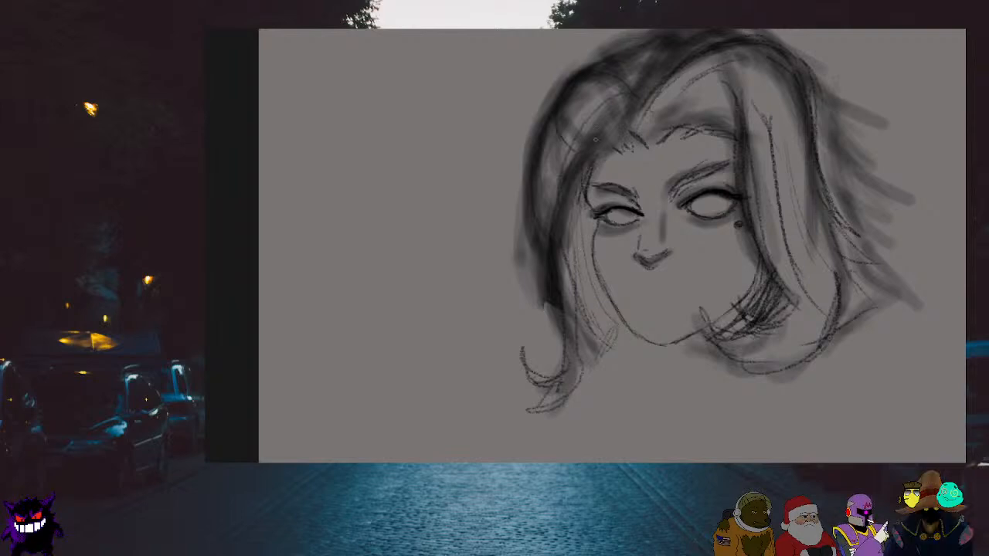
mouse_move(580, 289)
left_mouse_down()
mouse_move(574, 297)
mouse_move(573, 284)
left_mouse_up()
left_click_drag(591, 291, 586, 303)
scroll(618, 327, "down", 2)
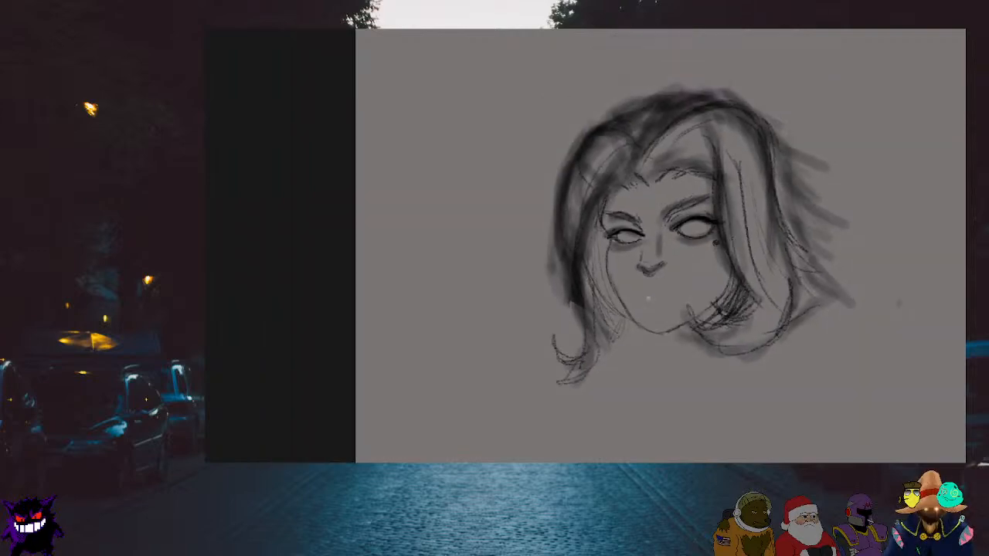
scroll(638, 170, "up", 3)
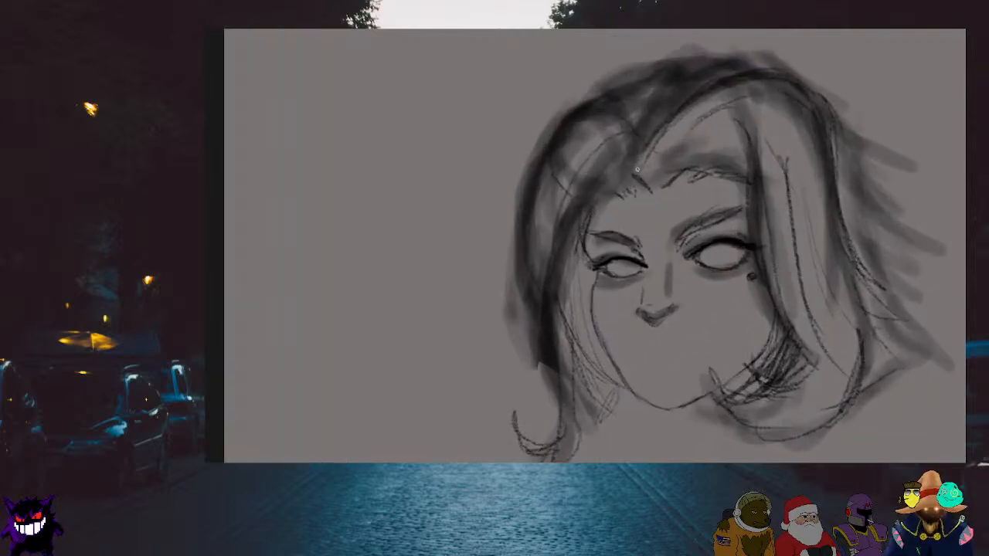
Hide and restore the facial line work and the soft face shading in turn to compare the sketch with and without them
key("ctrl+z")
key("ctrl+z")
key("ctrl+z")
key("ctrl+y")
key("ctrl+y")
key("ctrl+y")
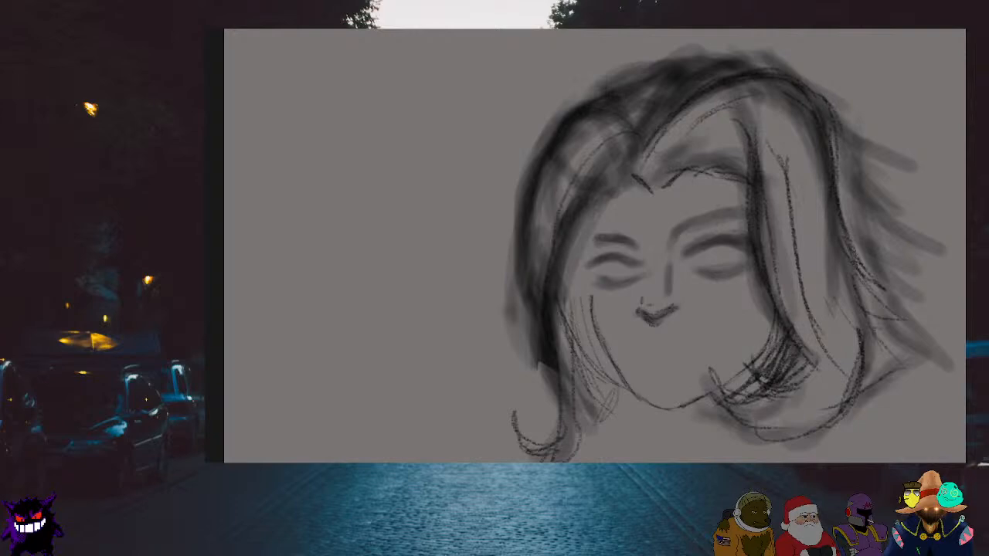
key("ctrl+z")
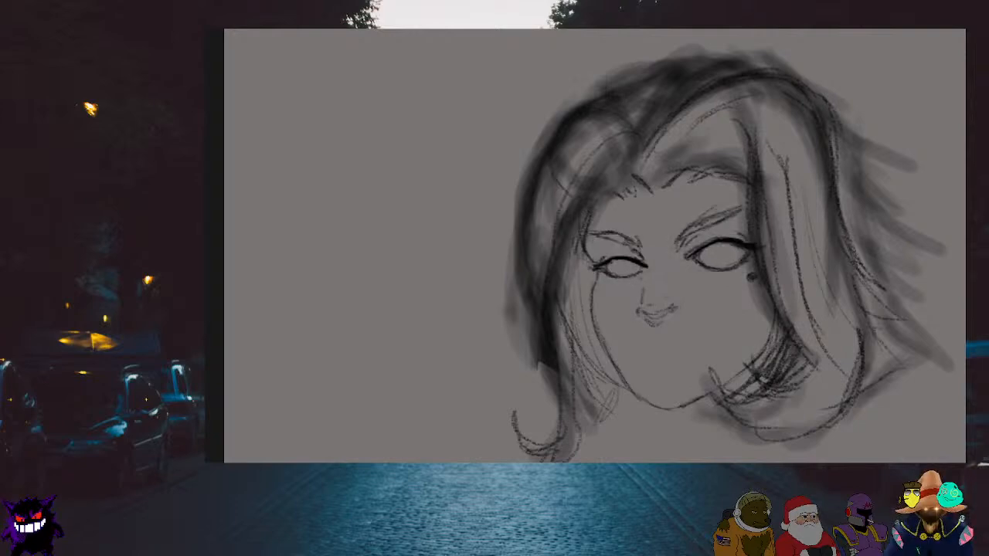
key("ctrl+y")
key("ctrl+z")
key("ctrl+y")
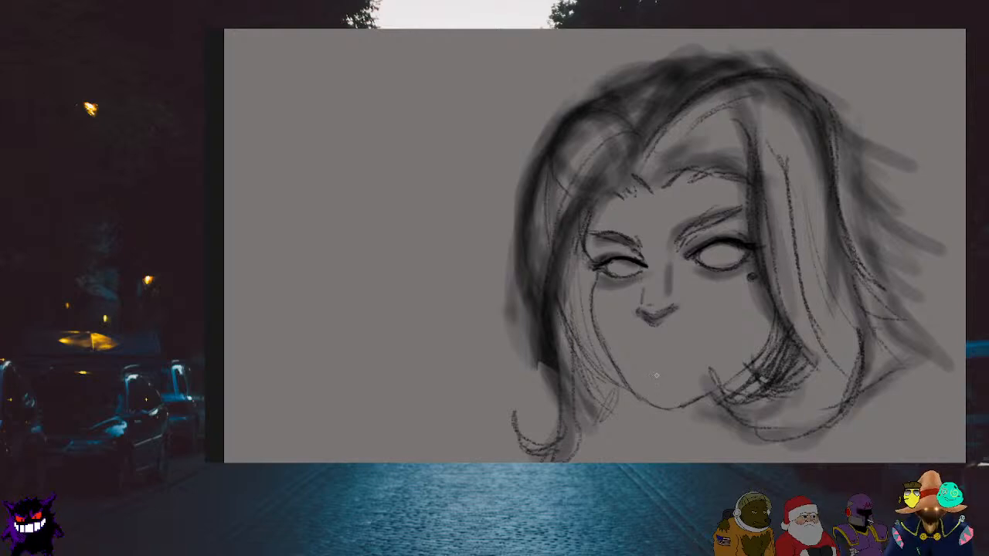
Outline a pointed strand on the outer right-hand edge of the hair, and draw a short neck line beneath the chin
scroll(656, 376, "down", 3)
scroll(678, 380, "up", 2)
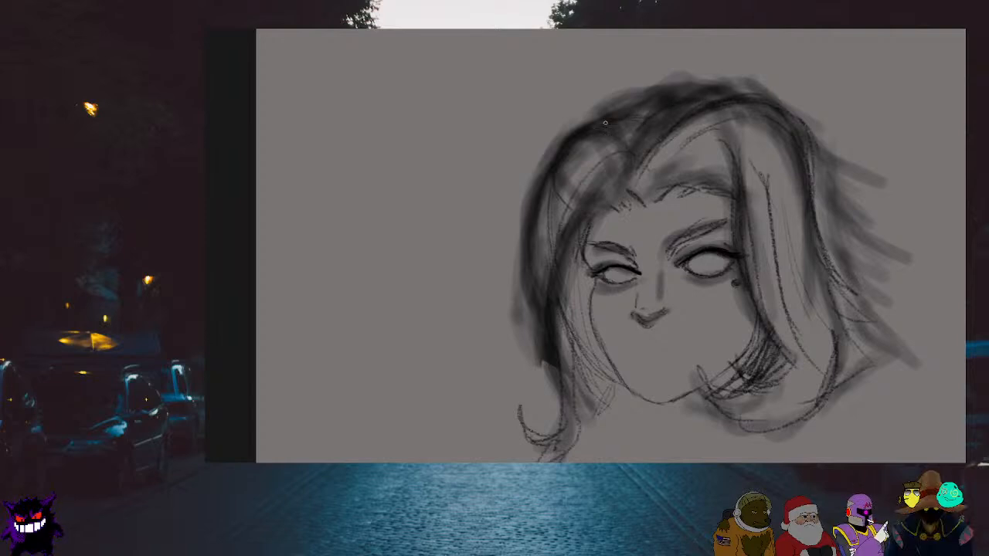
scroll(605, 122, "down", 3)
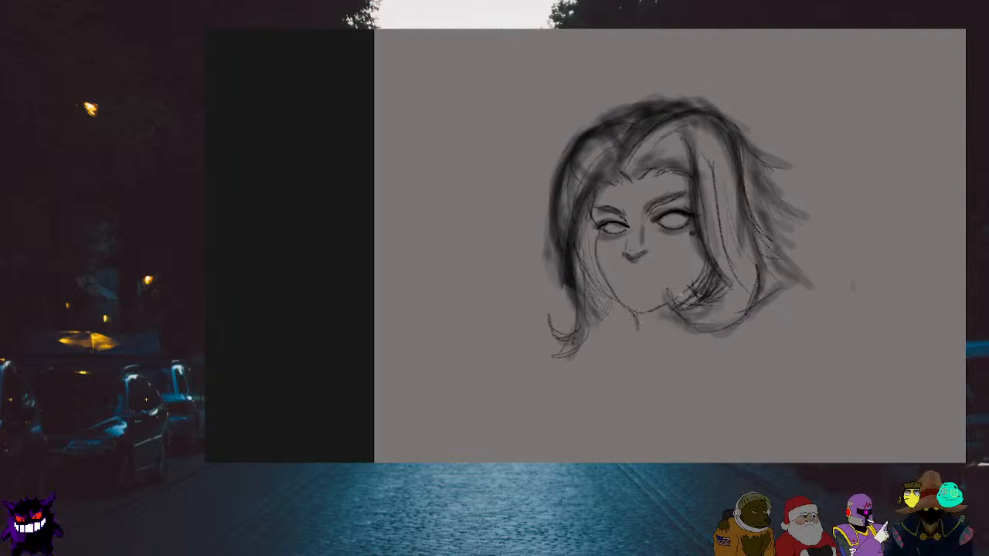
scroll(681, 295, "down", 5)
scroll(680, 295, "up", 3)
scroll(655, 380, "down", 3)
scroll(670, 378, "up", 2)
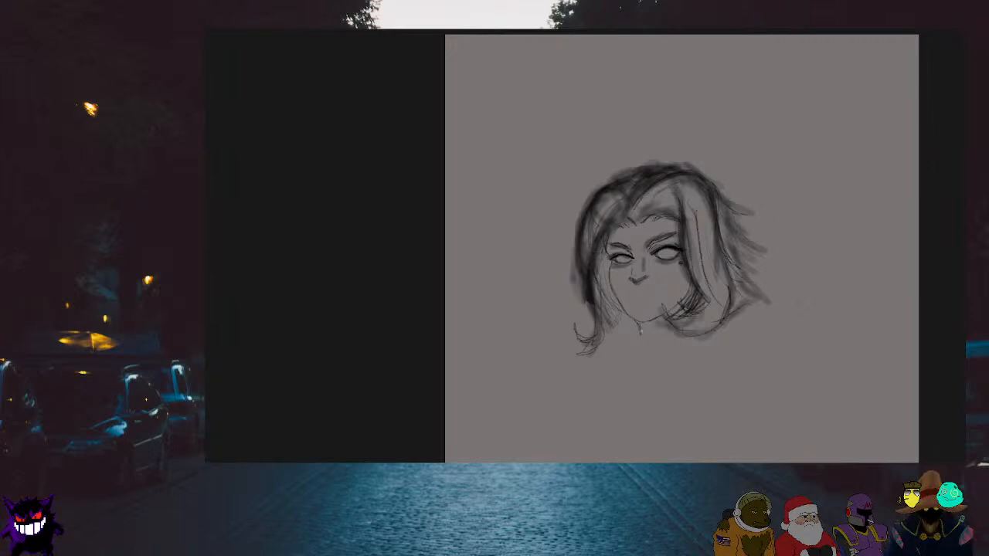
Draw the curved base of the neck beneath the chin
mouse_move(640, 345)
left_mouse_down()
mouse_move(672, 342)
mouse_move(635, 331)
left_mouse_up()
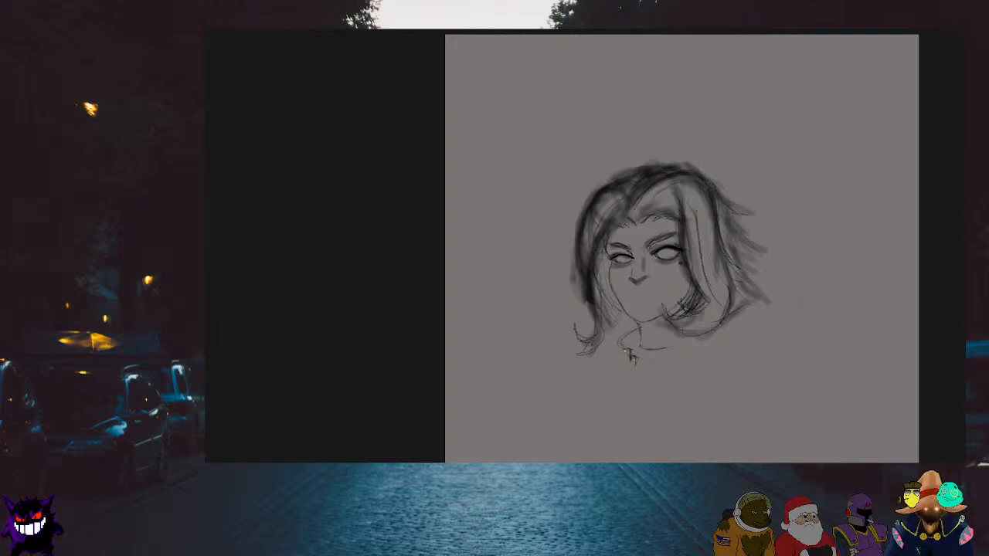
Outline a high collar around the neck with a front band and vertical edges on both sides
left_click_drag(618, 336, 615, 349)
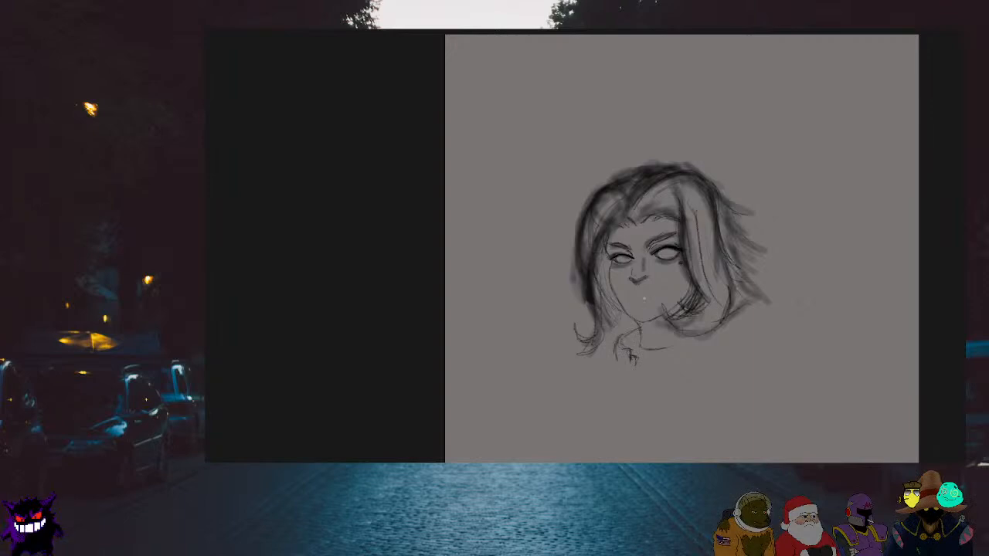
left_click_drag(641, 361, 666, 360)
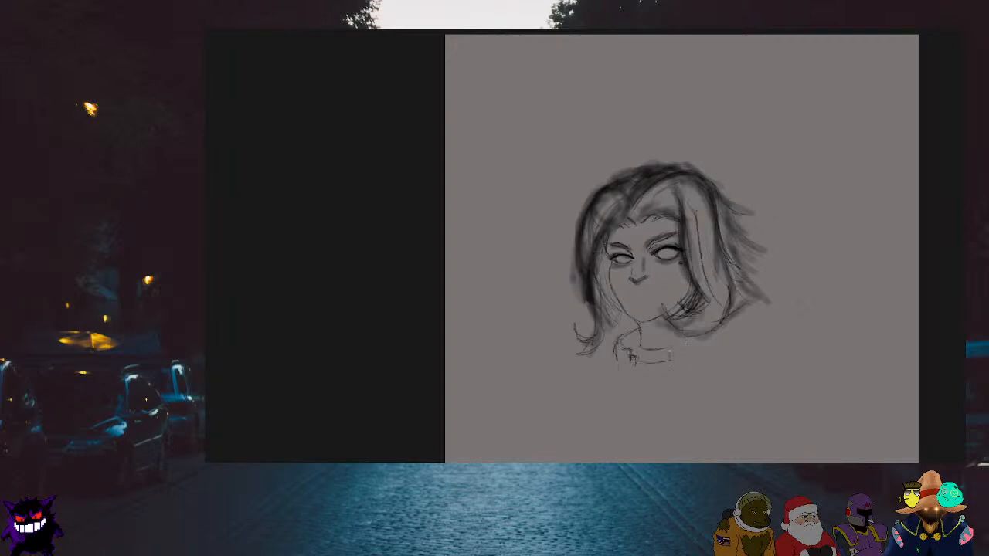
left_click_drag(670, 349, 670, 361)
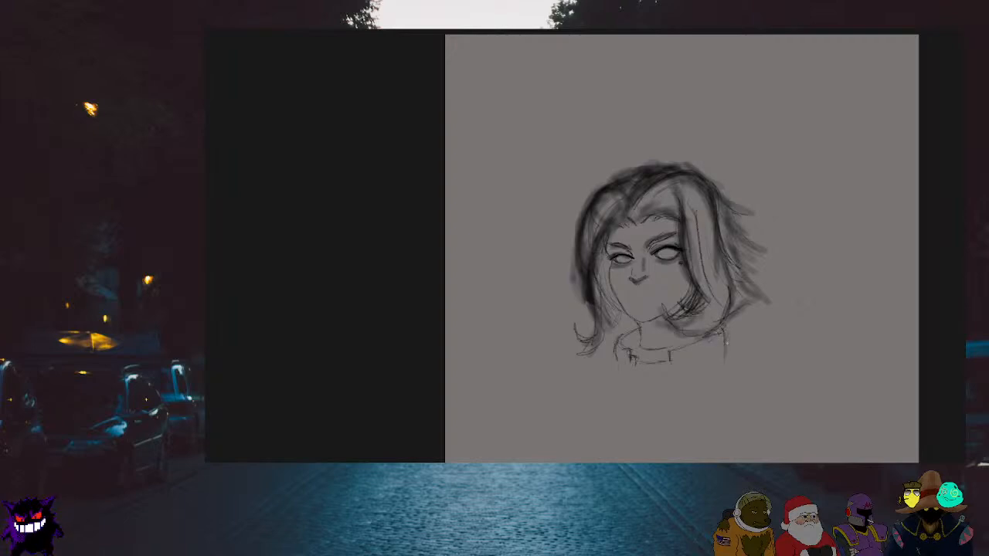
left_click_drag(726, 360, 725, 342)
left_click_drag(616, 368, 618, 348)
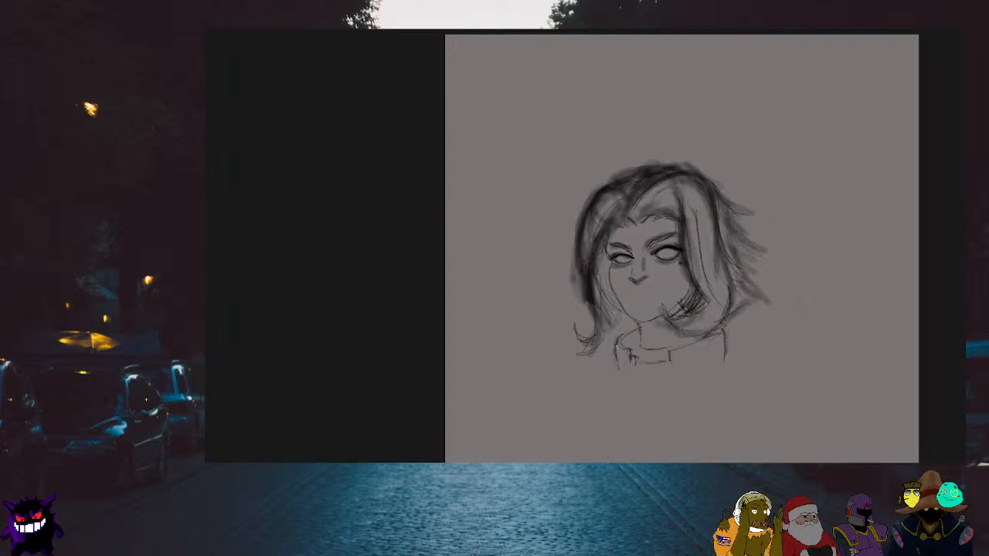
left_click_drag(615, 378, 616, 345)
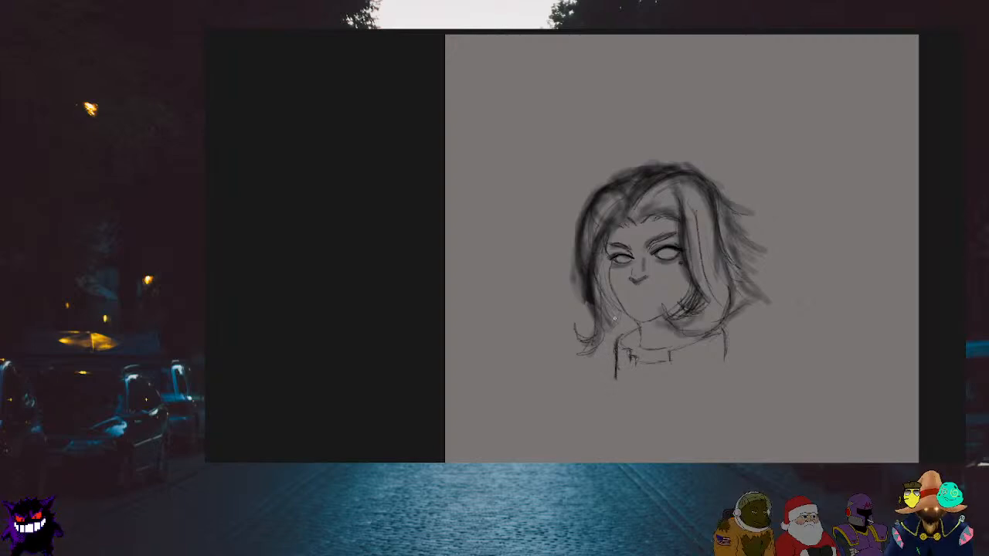
Add the collar's double vertical edges and lower front panel, then sketch slanted shoulder lines on both sides
mouse_move(669, 349)
left_mouse_down()
mouse_move(676, 371)
mouse_move(675, 355)
left_mouse_up()
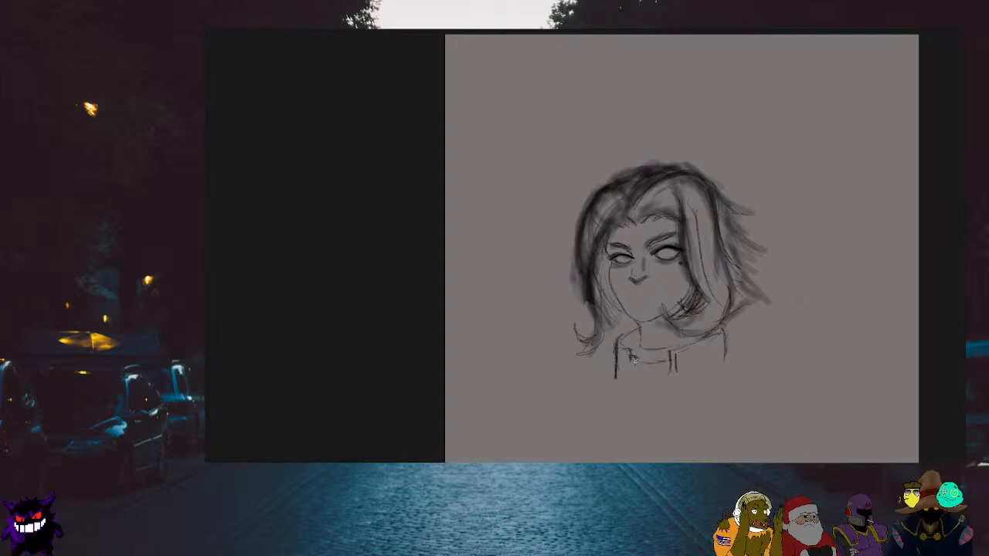
left_click_drag(638, 377, 672, 376)
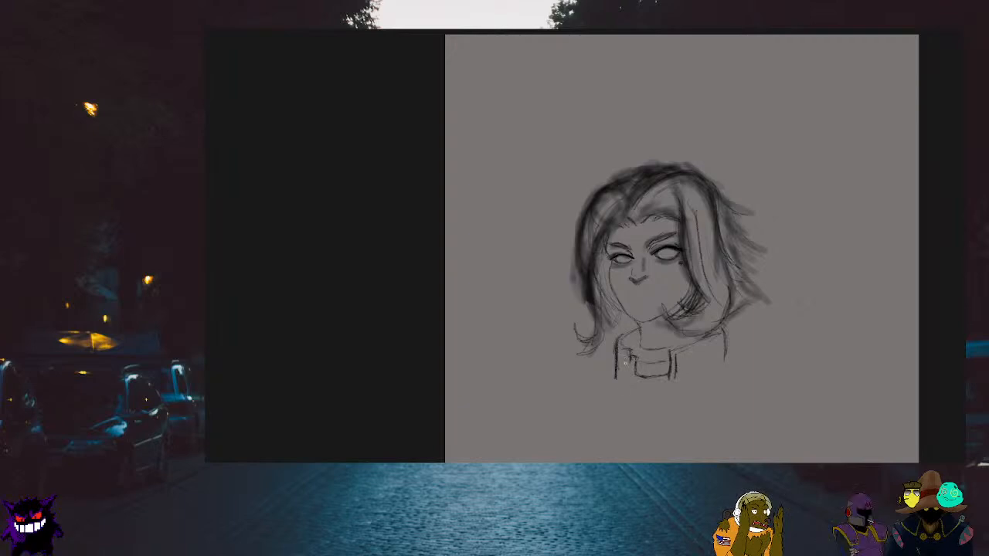
left_click_drag(622, 354, 624, 377)
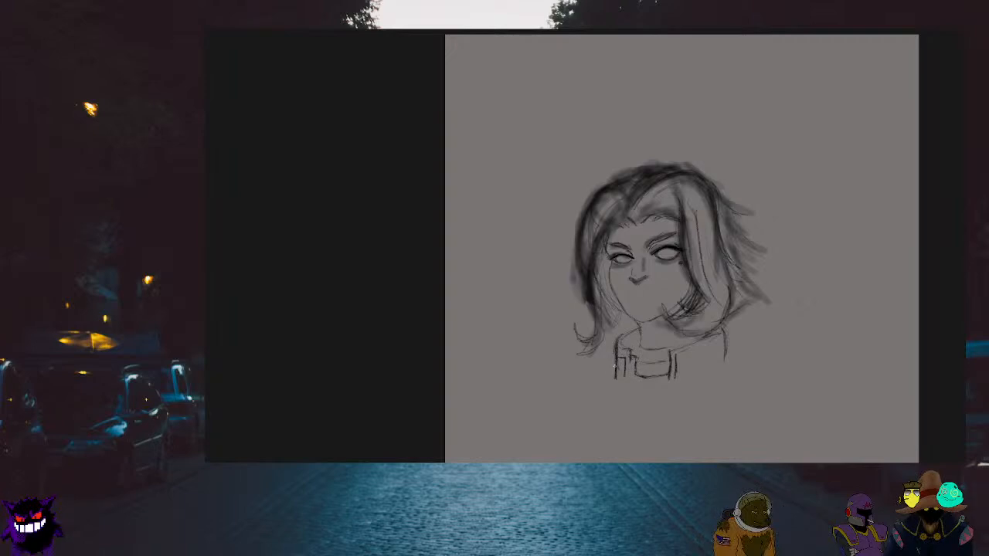
scroll(618, 351, "up", 3)
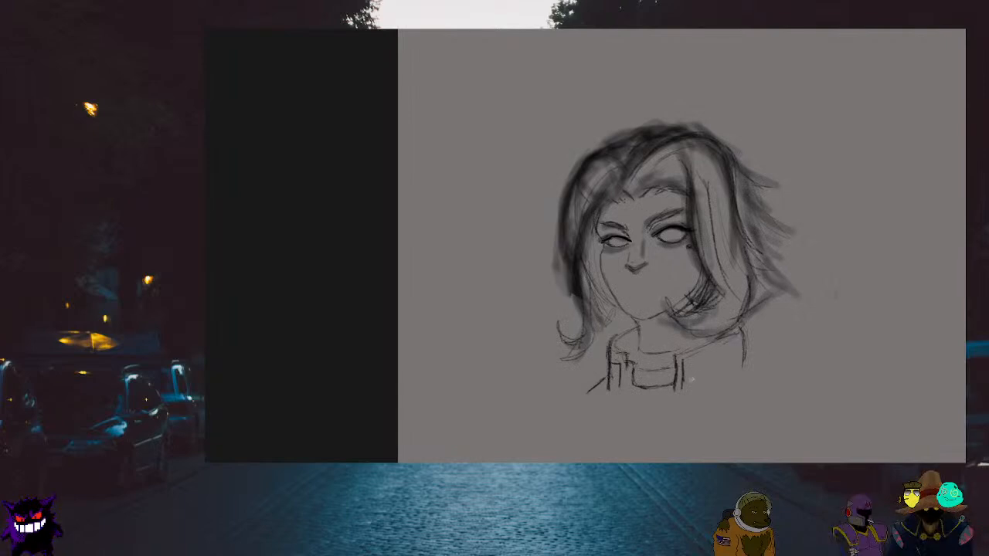
mouse_move(698, 365)
left_mouse_down()
mouse_move(728, 349)
mouse_move(699, 363)
mouse_move(690, 382)
left_mouse_up()
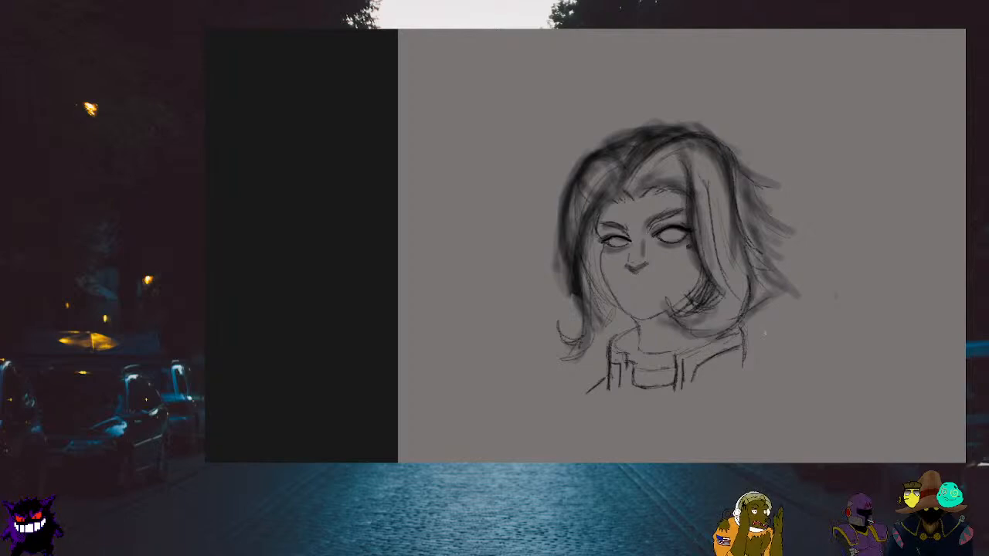
Hatch the inside of the collar and the front band below the neck
scroll(765, 333, "down", 2)
scroll(764, 334, "up", 3)
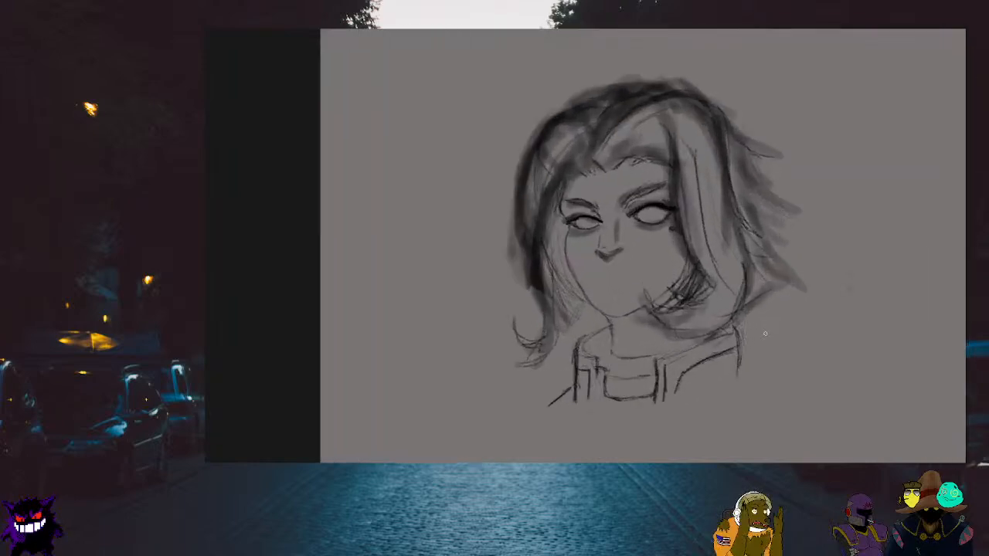
scroll(610, 330, "down", 3)
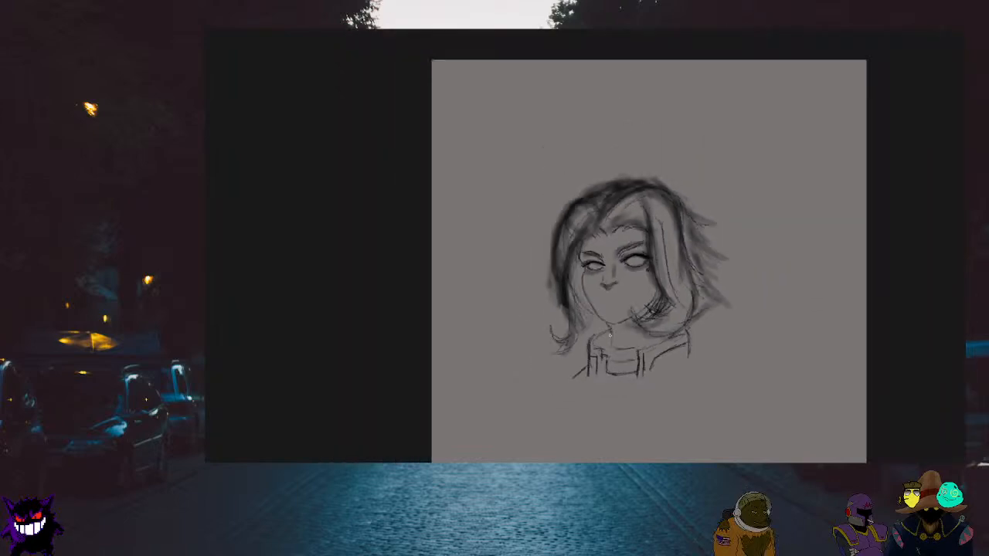
scroll(784, 356, "up", 3)
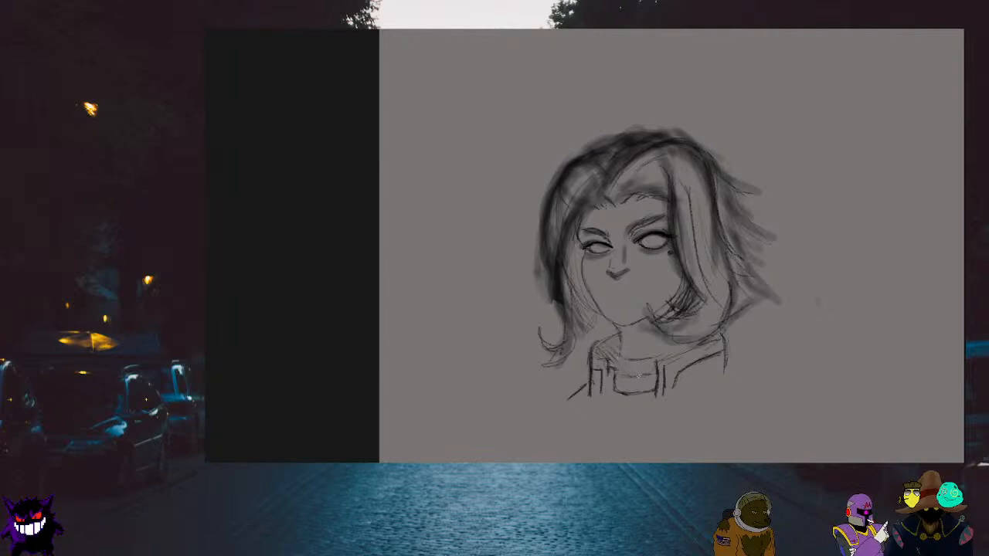
left_click_drag(626, 362, 655, 373)
scroll(657, 355, "down", 2)
scroll(658, 355, "up", 4)
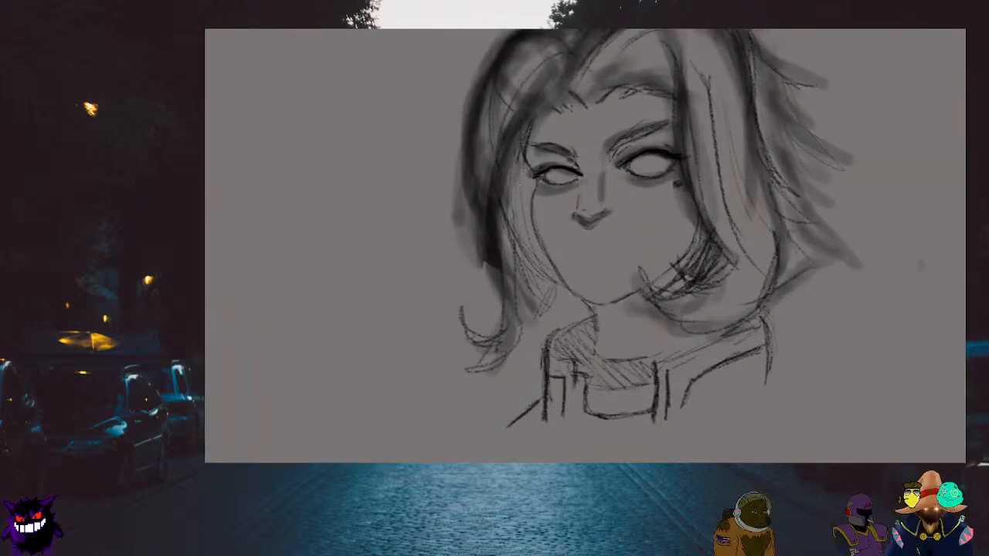
Undo the collar, hatching and shoulder strokes back to the plain neck line and its curved base
key("ctrl+z")
key("ctrl+z")
key("ctrl+z")
key("ctrl+z")
key("ctrl+z")
key("ctrl+z")
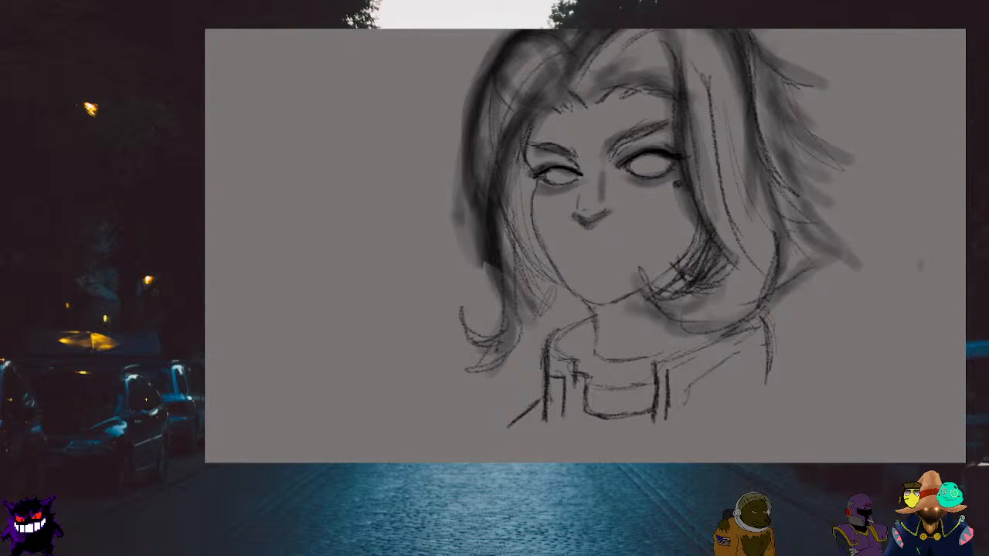
key("ctrl+z")
key("ctrl+z")
key("ctrl+z")
key("ctrl+z")
key("ctrl+z")
key("ctrl+z")
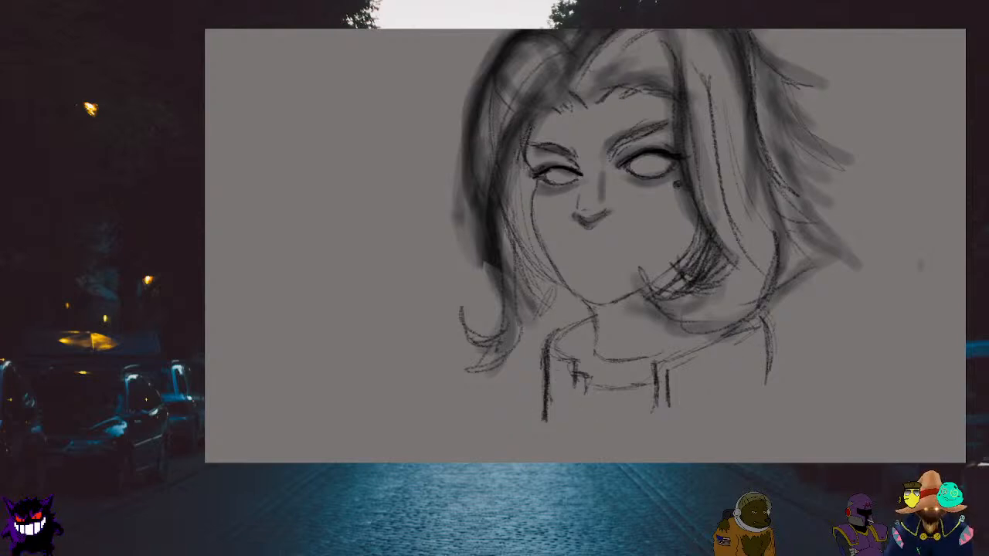
key("ctrl+z")
key("ctrl+z")
key("ctrl+z")
key("ctrl+z")
key("ctrl+z")
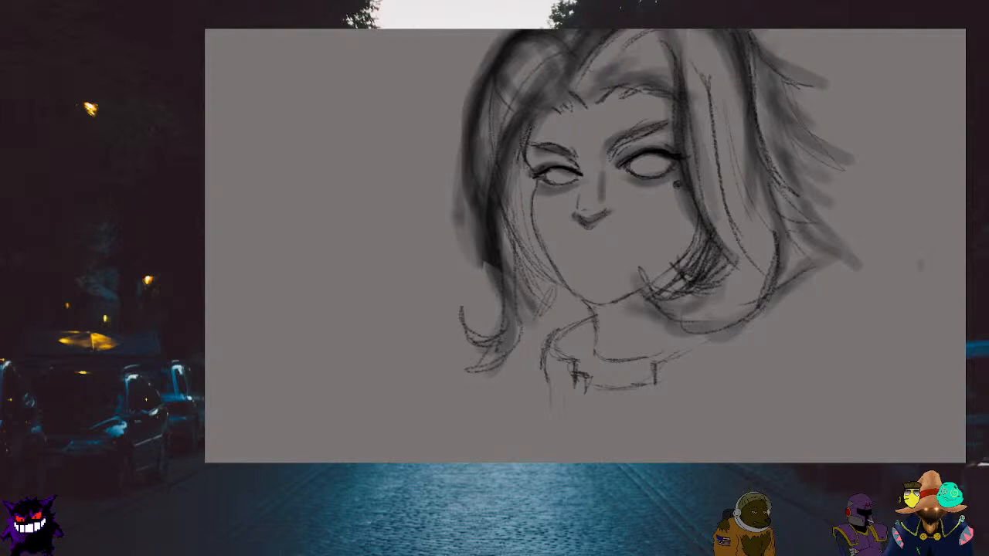
key("ctrl+z")
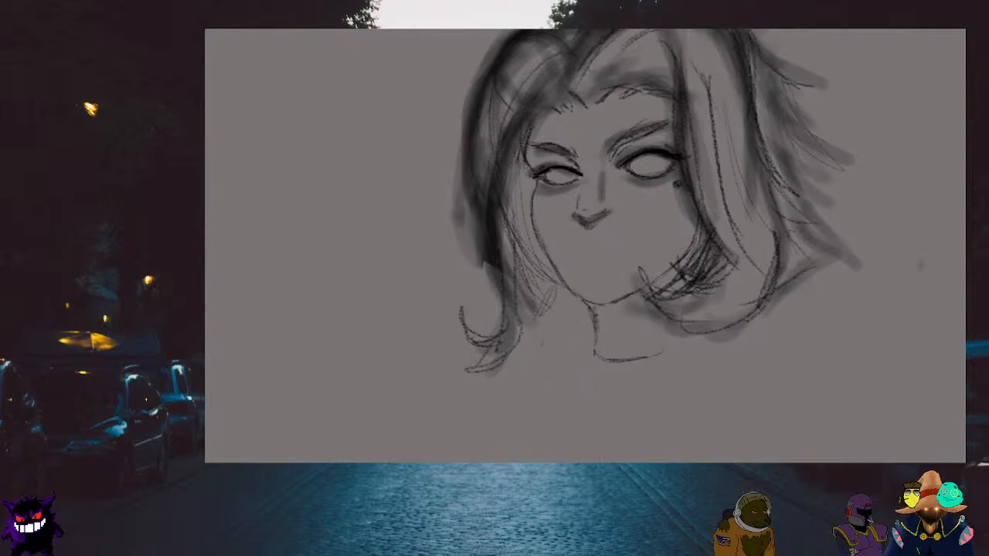
Redraw the collar with a small rounded left-hand end, a narrow front opening and a rim curving towards the right-hand hair
scroll(545, 299, "down", 1)
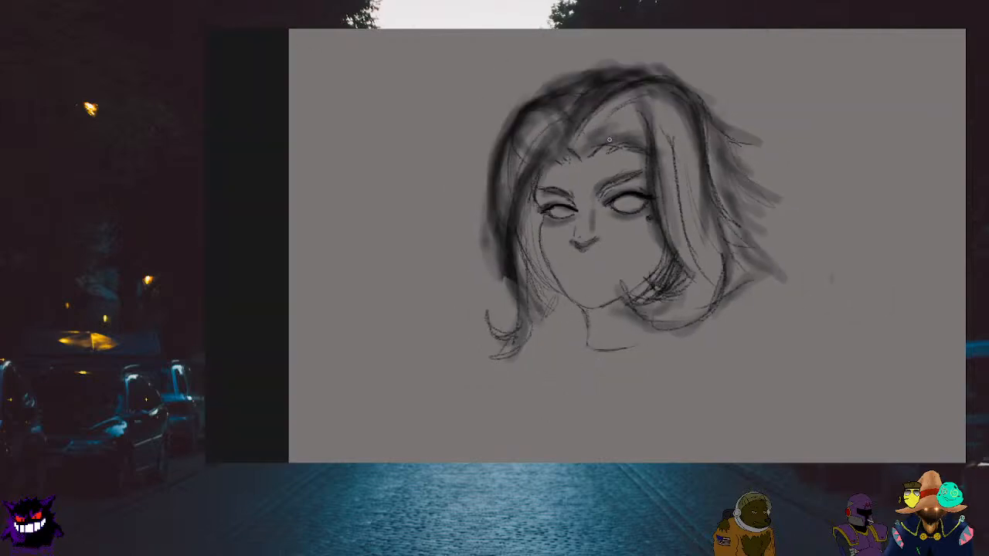
scroll(574, 306, "up", 2)
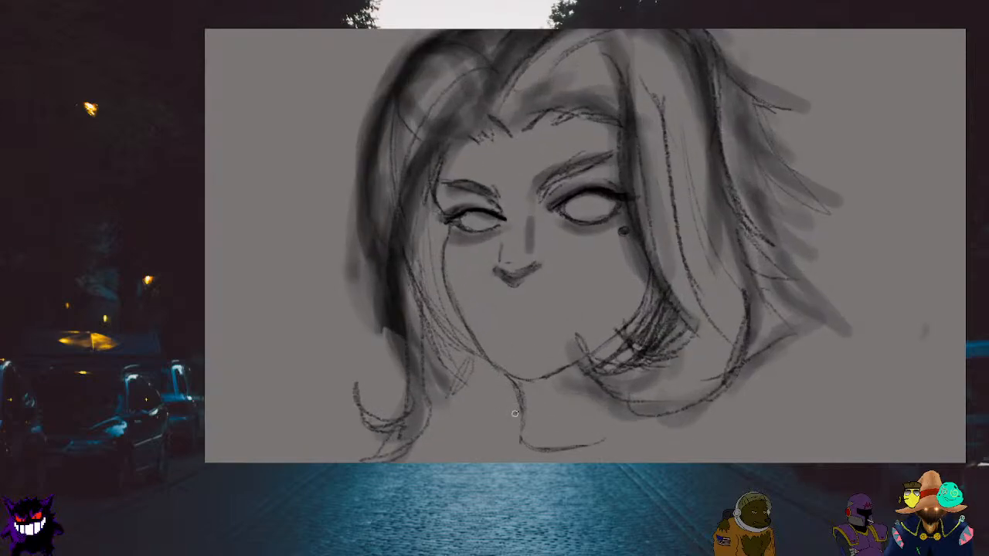
mouse_move(510, 441)
left_mouse_down()
mouse_move(491, 430)
mouse_move(511, 460)
left_mouse_up()
scroll(769, 361, "down", 2)
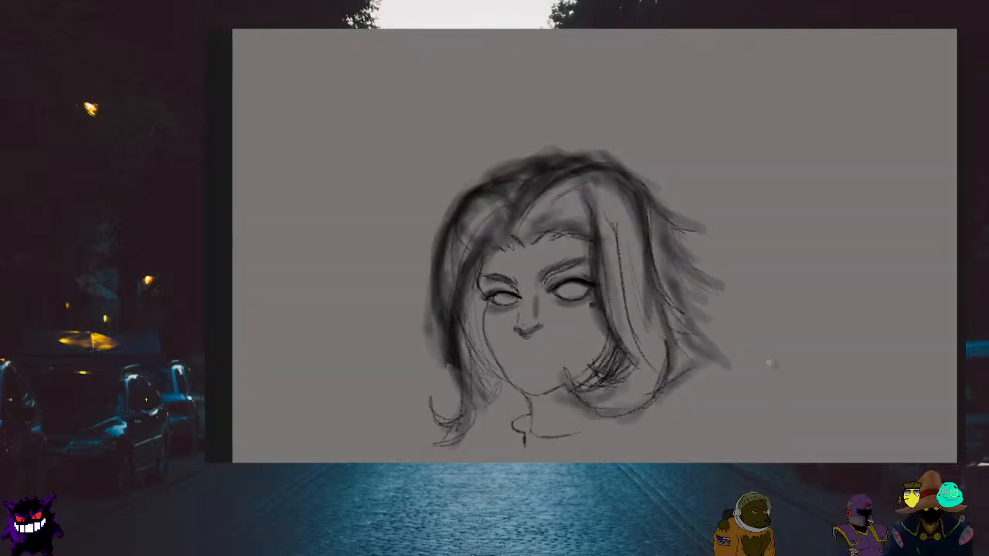
scroll(795, 300, "down", 3)
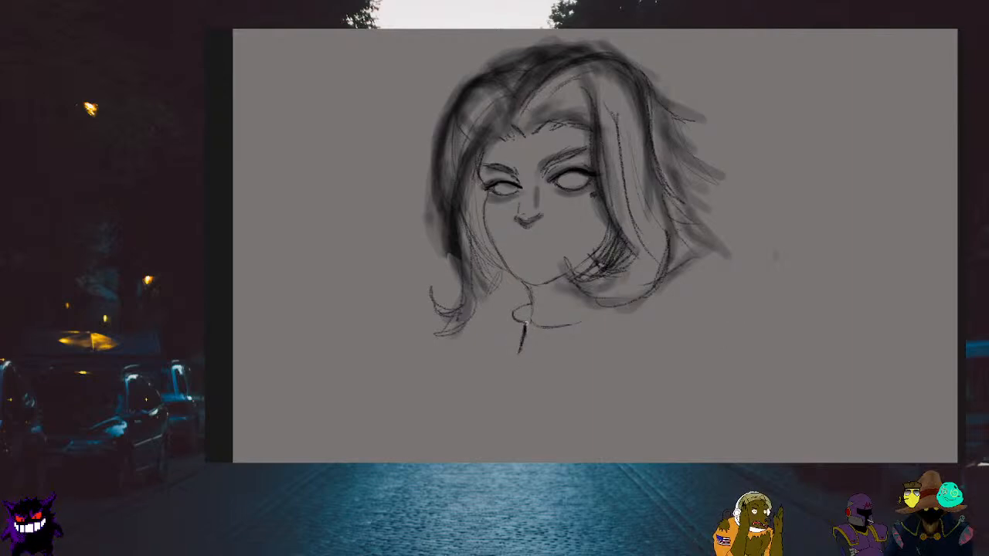
mouse_move(523, 331)
left_mouse_down()
mouse_move(559, 337)
mouse_move(540, 336)
mouse_move(568, 333)
mouse_move(529, 332)
mouse_move(565, 335)
mouse_move(565, 324)
mouse_move(568, 339)
mouse_move(591, 322)
left_mouse_up()
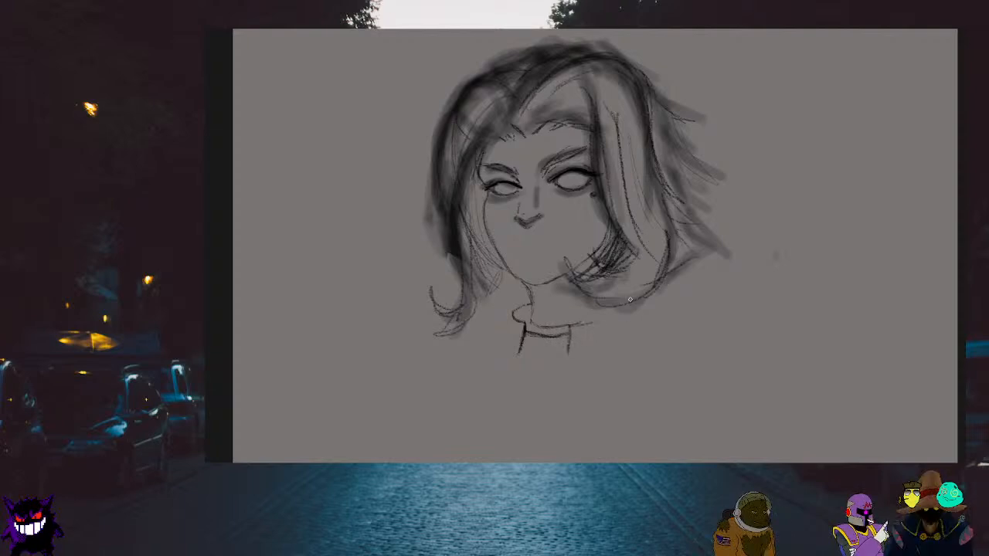
mouse_move(573, 324)
left_mouse_down()
mouse_move(637, 299)
mouse_move(588, 325)
left_mouse_up()
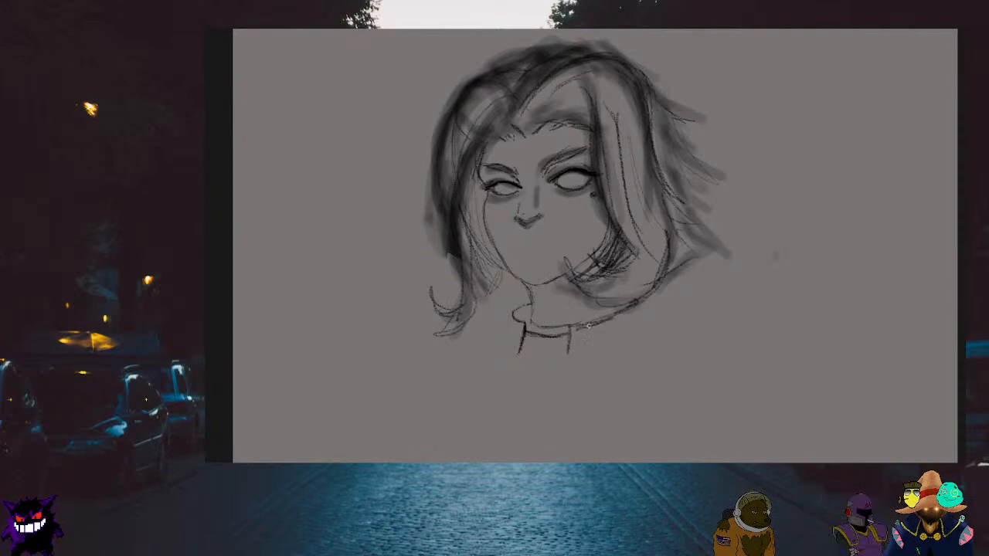
Darken the collar rim beneath the right-hand hair and add a small pointed shape beside the outer hair curl
scroll(641, 291, "down", 3)
scroll(591, 296, "up", 5)
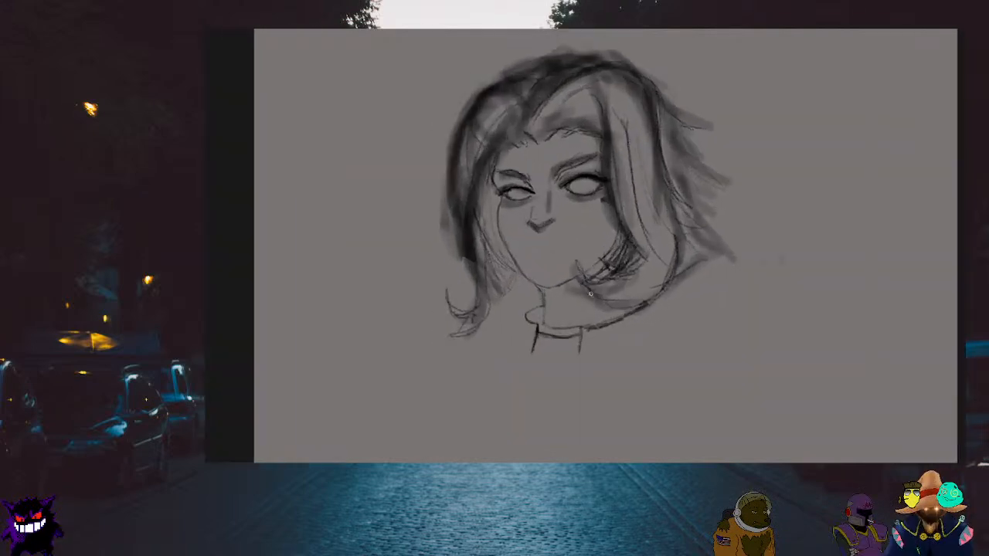
scroll(591, 296, "down", 3)
scroll(591, 296, "up", 3)
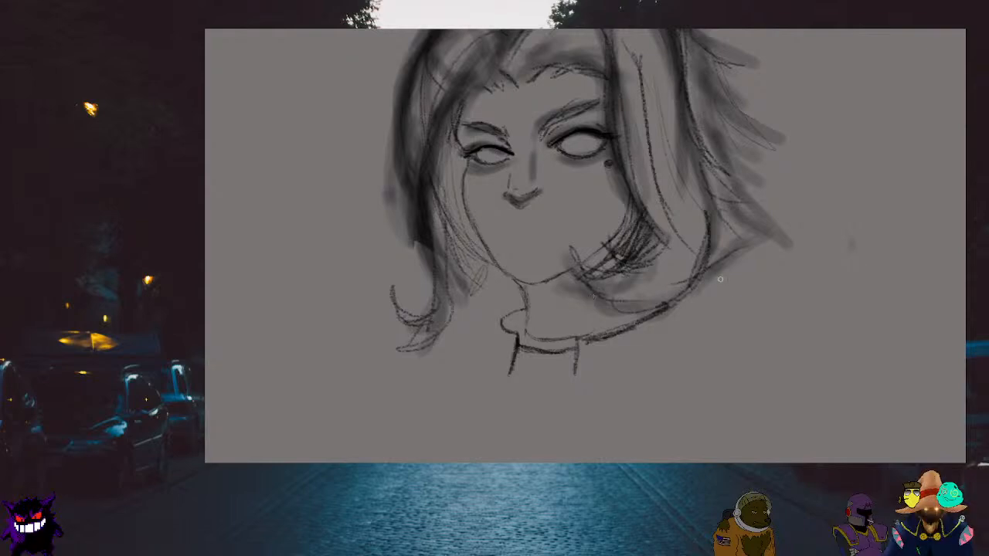
mouse_move(728, 292)
left_mouse_down()
mouse_move(732, 258)
mouse_move(726, 291)
mouse_move(709, 281)
left_mouse_up()
scroll(687, 236, "down", 2)
scroll(614, 244, "down", 2)
scroll(612, 244, "up", 4)
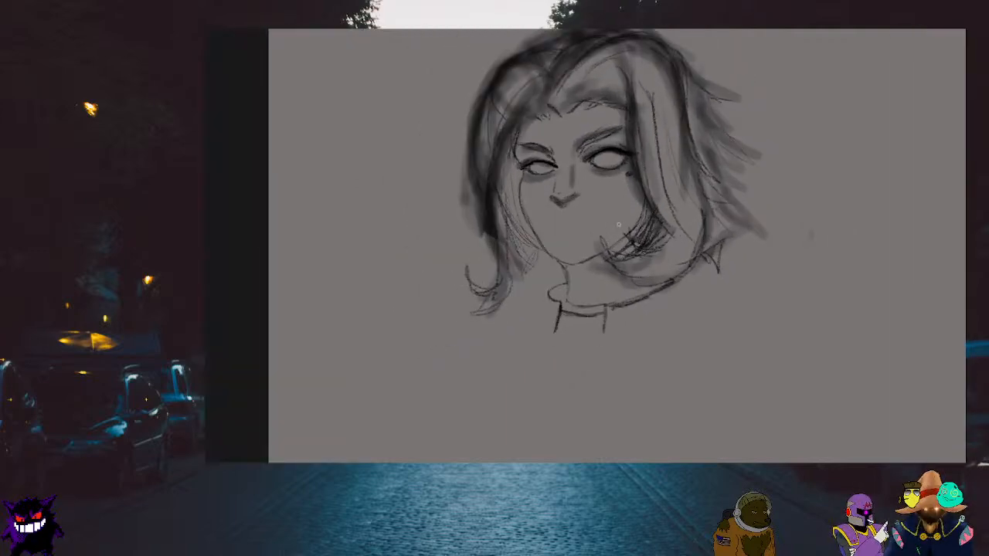
Extend the collar's left-hand side with slanted parallel lines and close the front panel with a curved lower edge
scroll(613, 244, "up", 1)
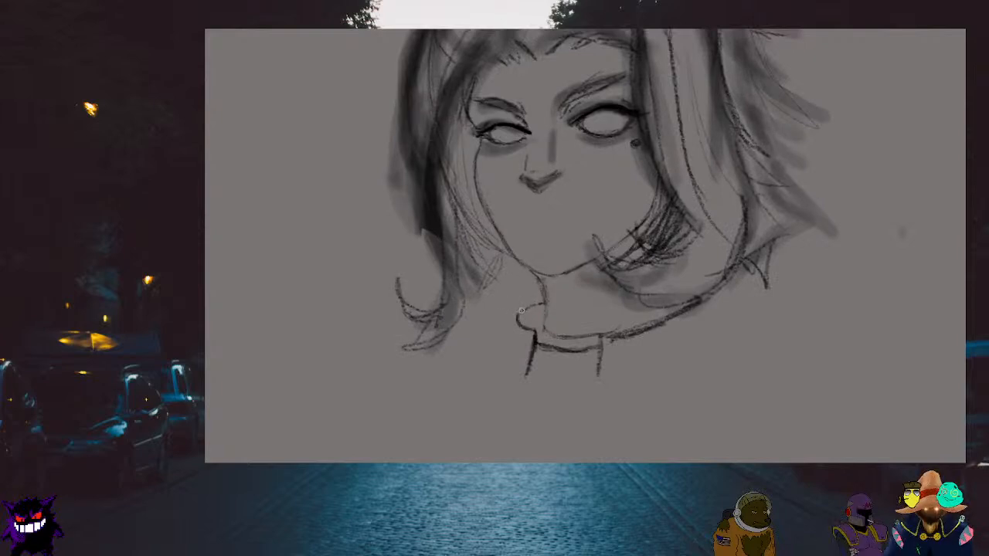
left_click_drag(517, 312, 490, 370)
left_click_drag(522, 337, 515, 373)
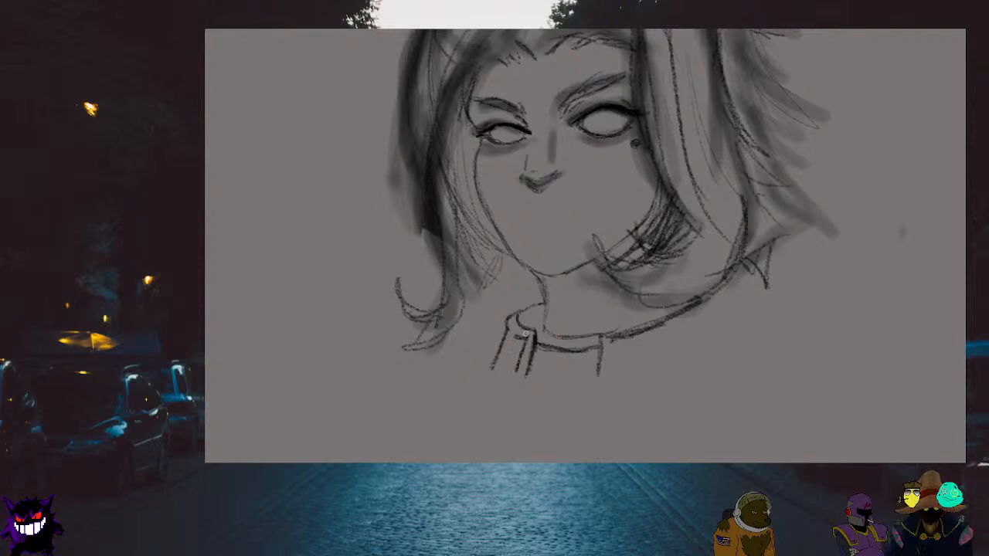
scroll(525, 332, "down", 3)
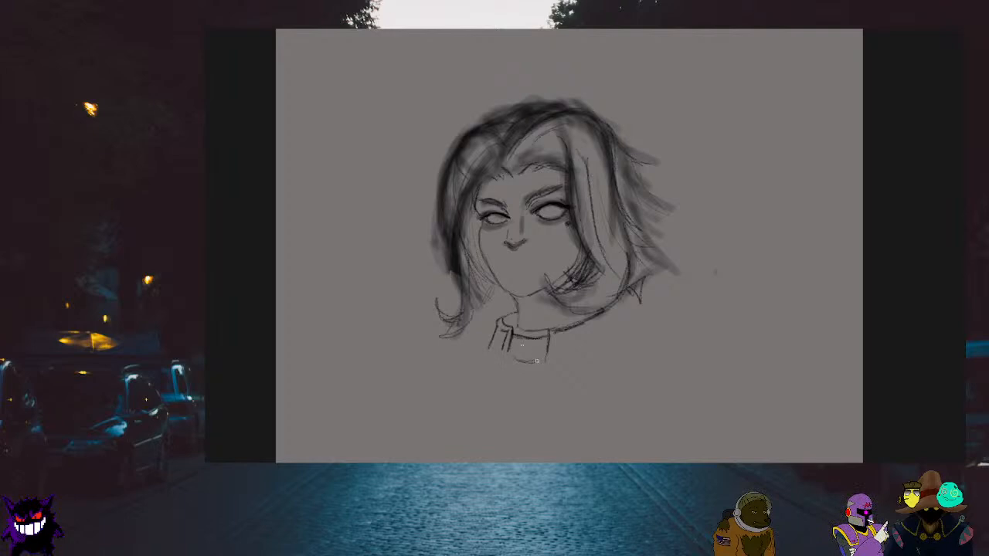
mouse_move(536, 361)
left_mouse_down()
mouse_move(513, 362)
mouse_move(546, 360)
mouse_move(511, 361)
left_mouse_up()
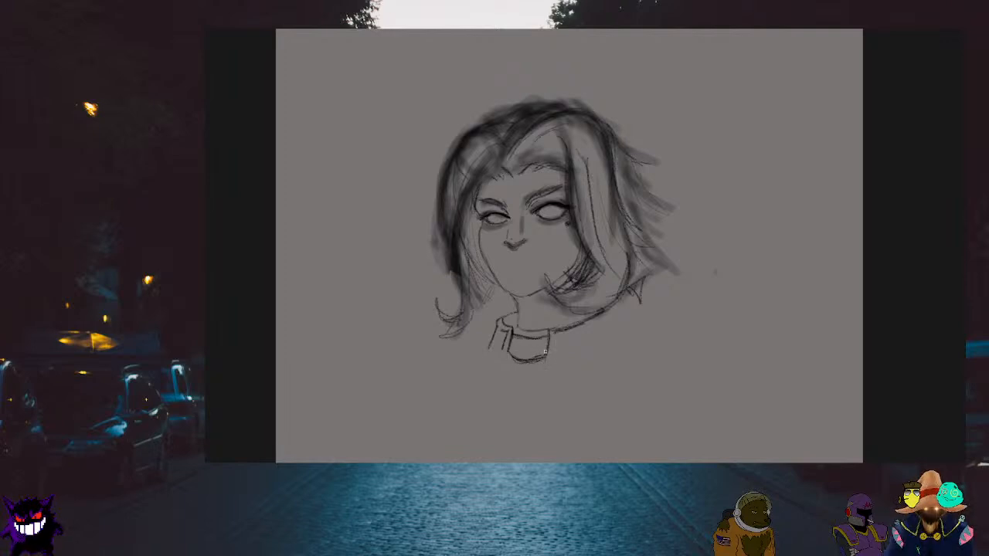
Add shading strokes above the right-hand eye and touch up the beauty mark below its outer corner
scroll(545, 352, "down", 5)
scroll(546, 351, "up", 2)
scroll(546, 351, "up", 4)
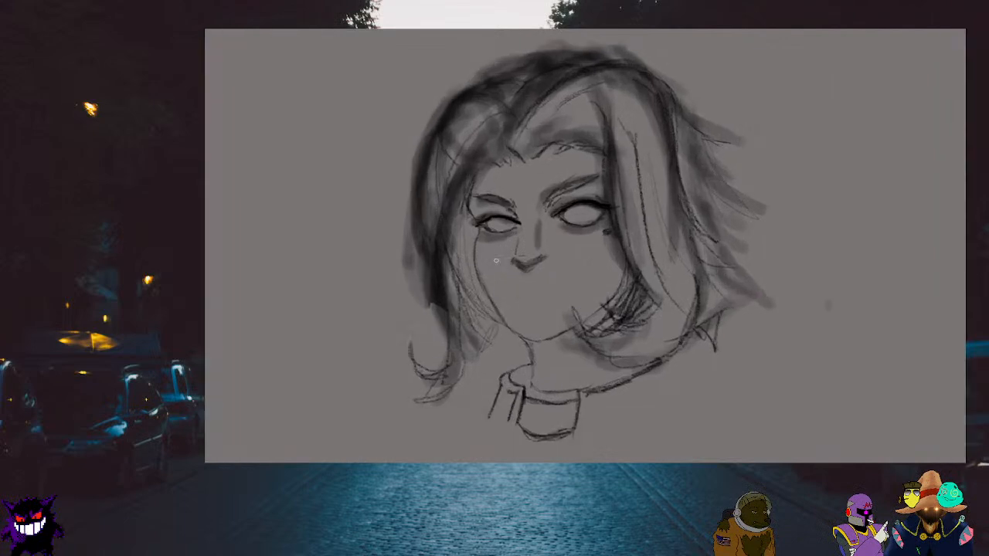
scroll(496, 260, "up", 1)
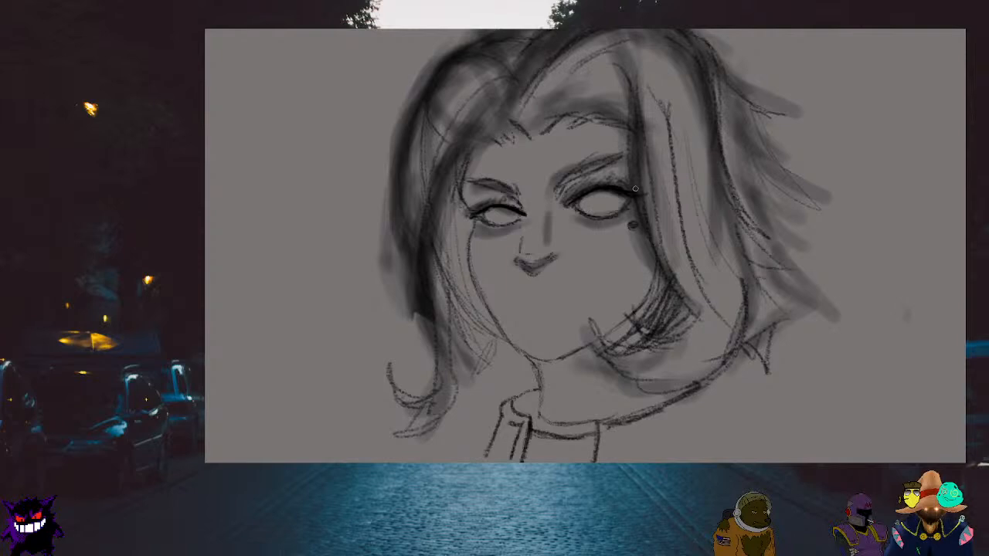
left_click(634, 223)
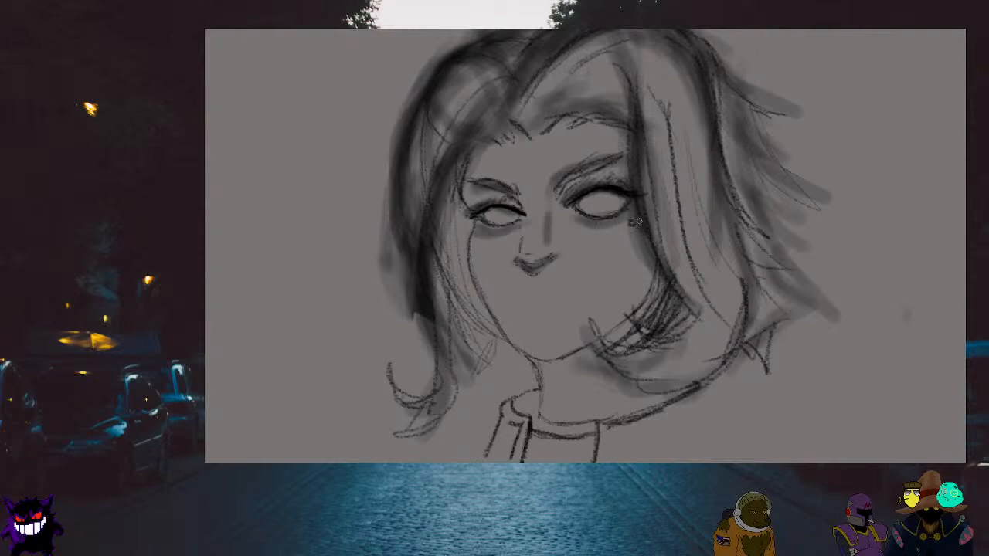
Darken and flatten the underside of the nose with short horizontal shading strokes
scroll(629, 225, "down", 2)
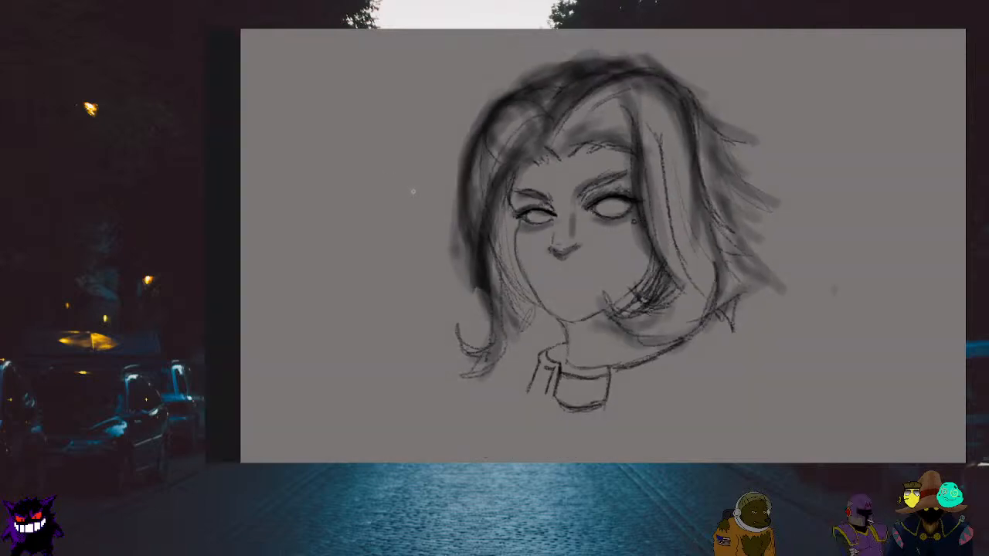
scroll(413, 191, "down", 1)
scroll(420, 181, "up", 2)
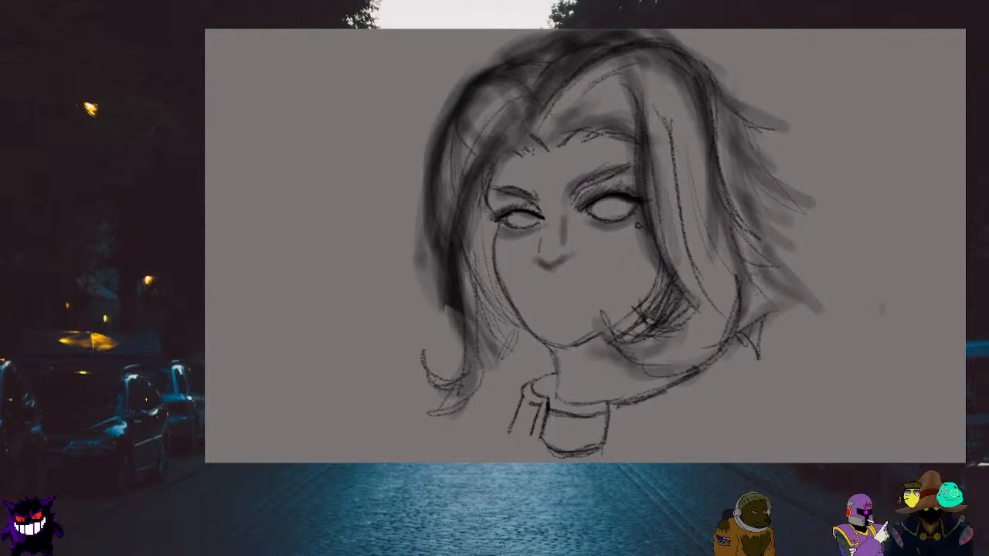
left_click_drag(538, 261, 561, 261)
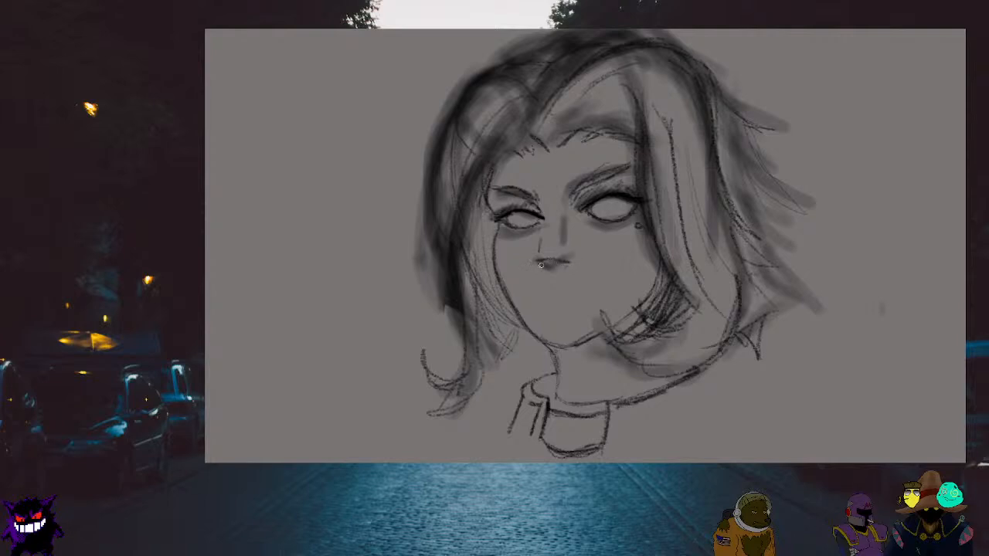
left_click_drag(539, 263, 567, 263)
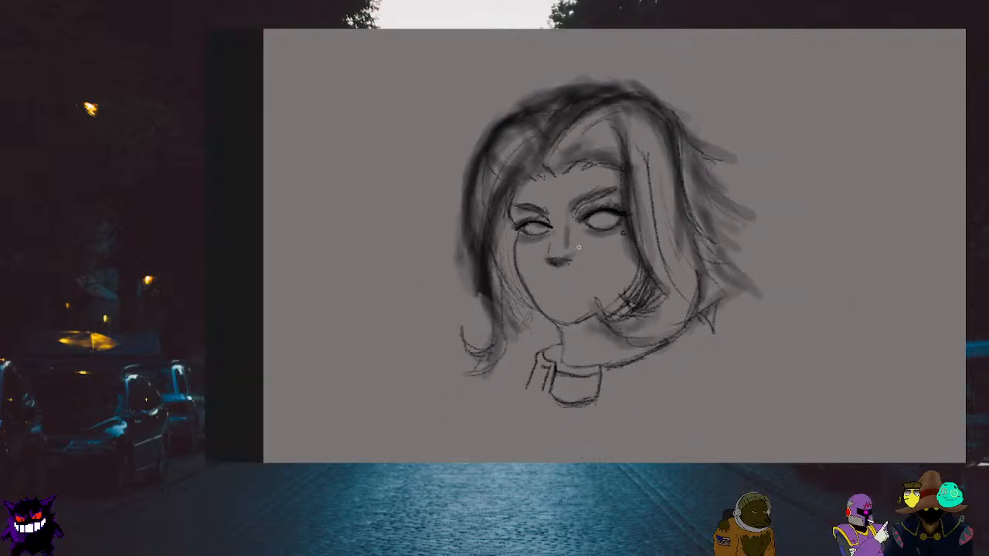
scroll(579, 256, "up", 2)
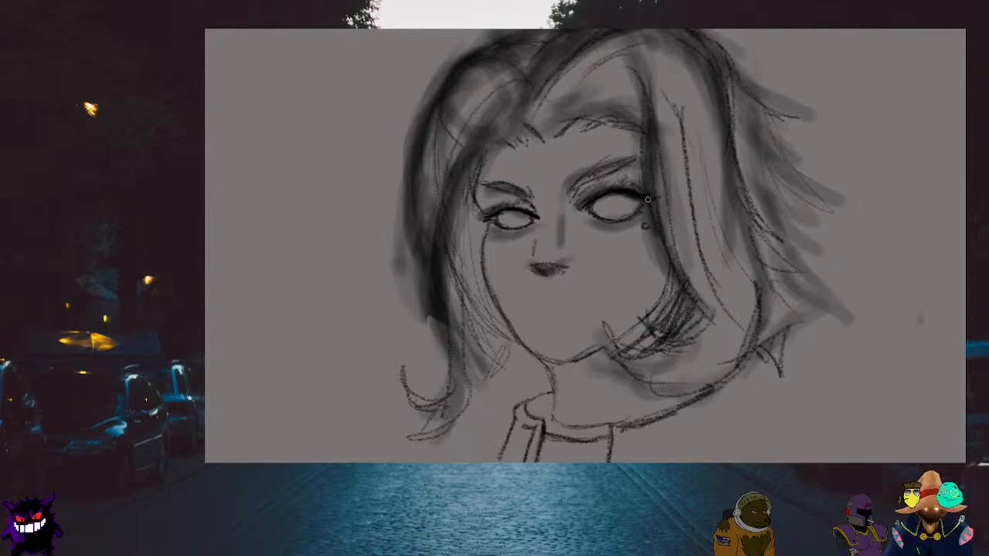
Select the right-hand eye with a painted selection, nudge it slightly towards the nose, and clear the selection
scroll(652, 188, "down", 2)
scroll(618, 209, "up", 3)
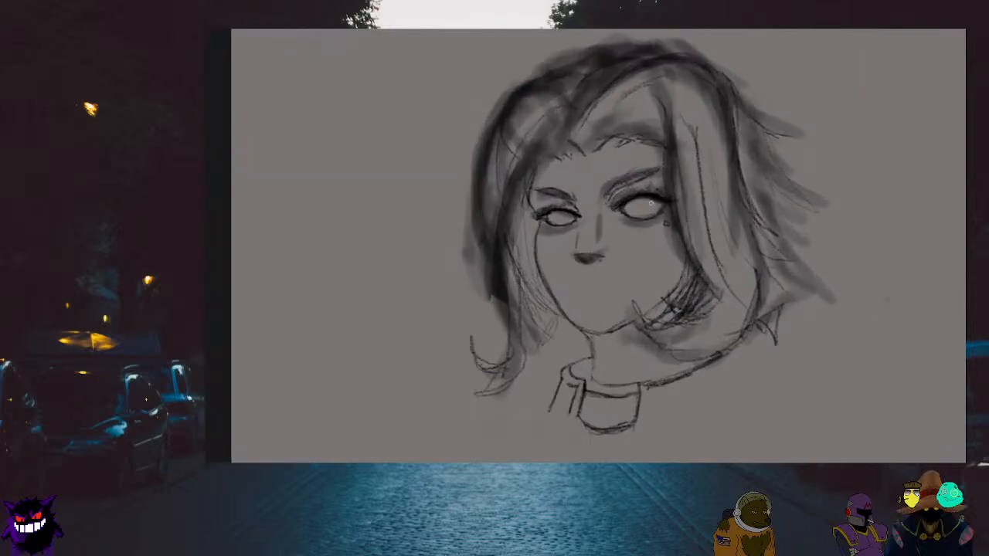
scroll(612, 214, "up", 3)
scroll(567, 224, "down", 1)
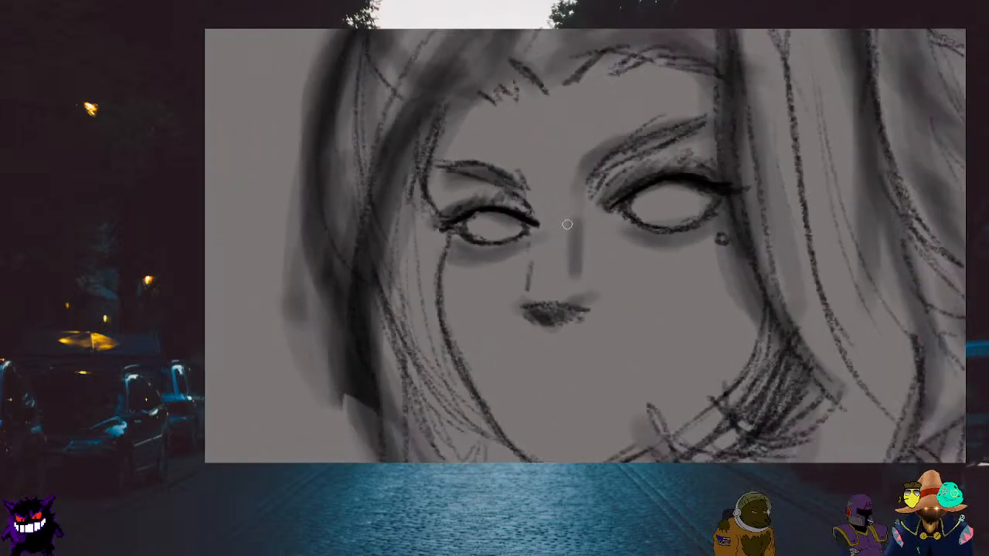
scroll(567, 224, "down", 2)
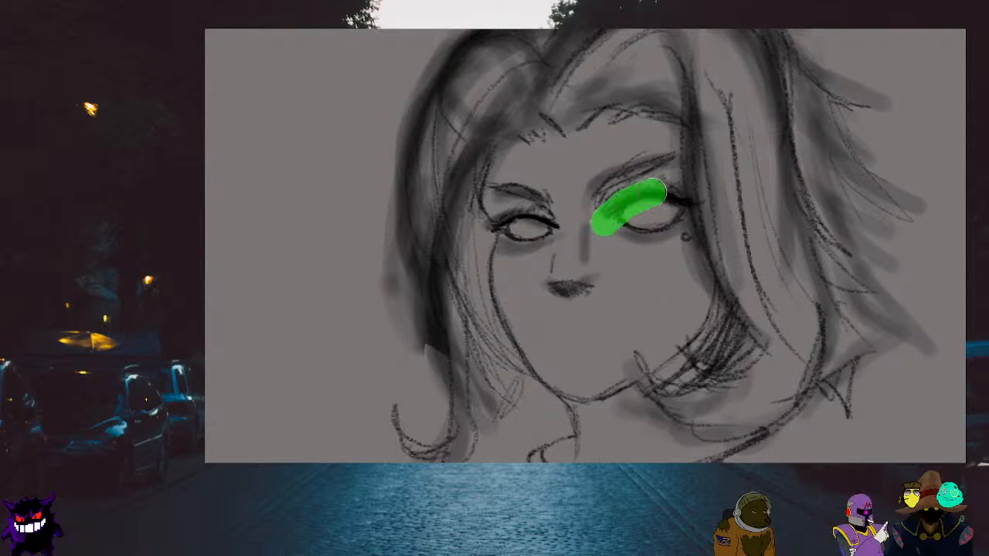
left_click_drag(674, 204, 678, 207)
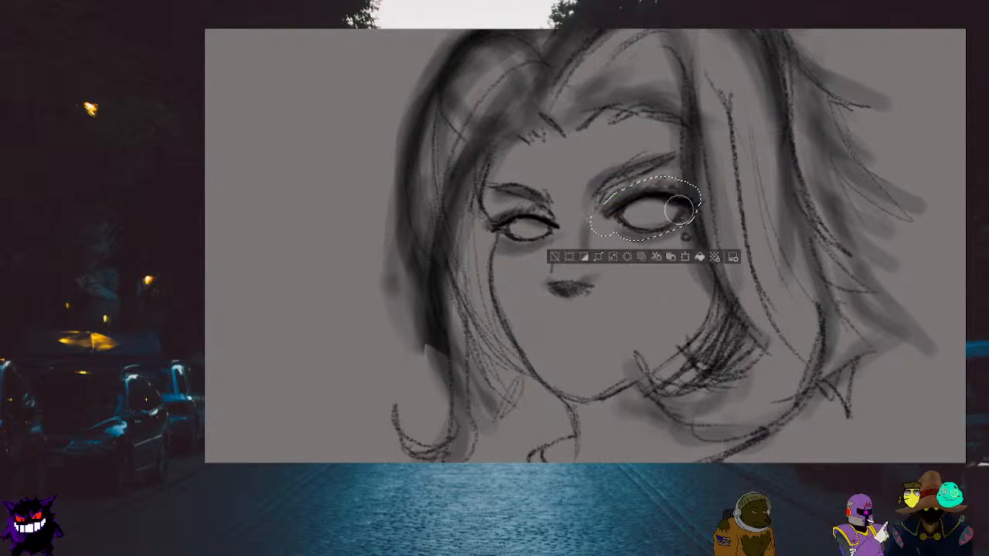
left_click(685, 261)
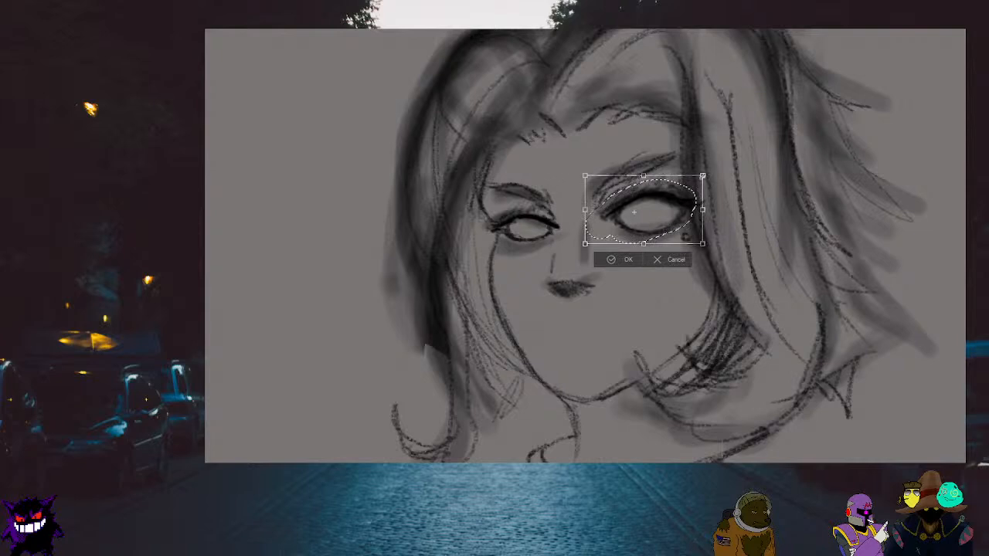
key("Return")
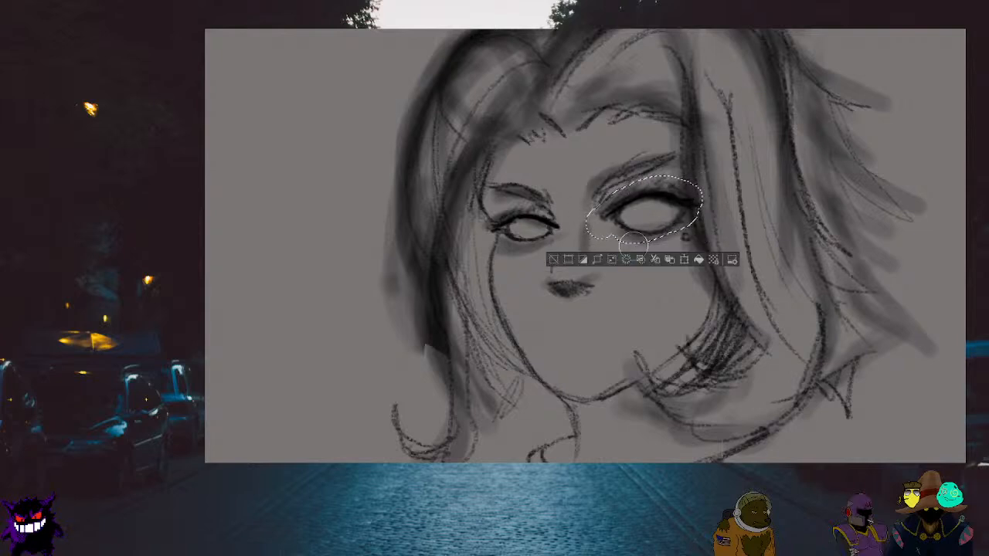
left_click(684, 258)
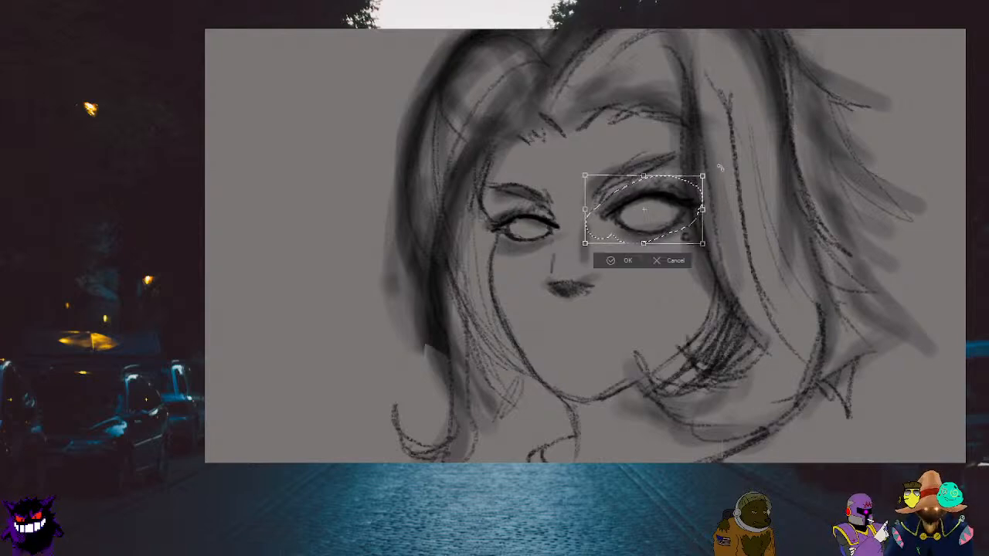
left_click_drag(680, 196, 678, 197)
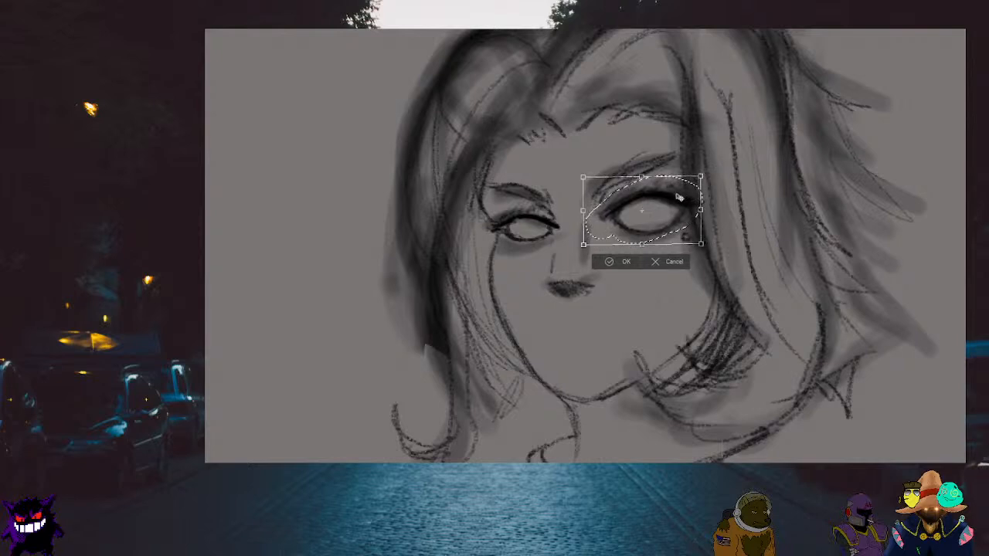
left_click(622, 261)
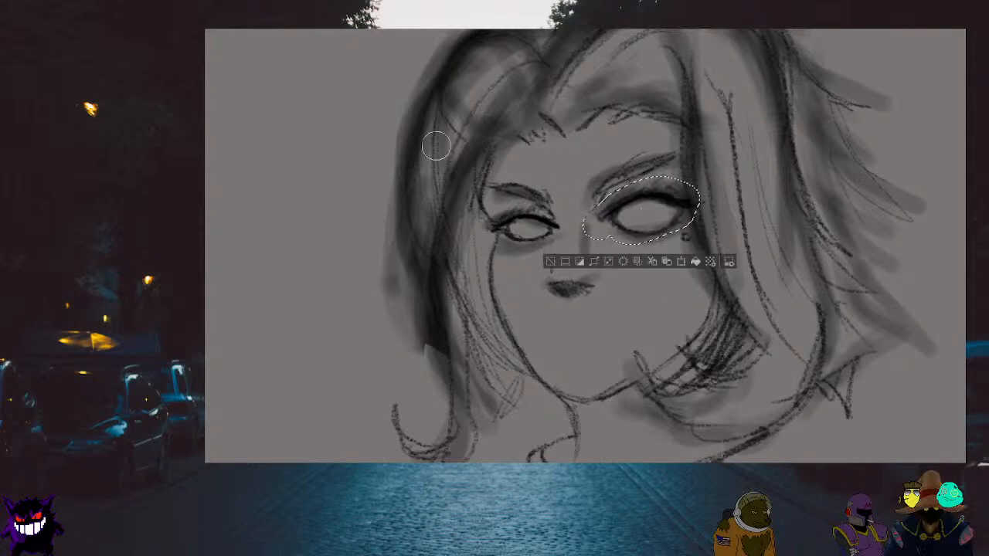
key("ctrl+d")
Reselect the right-hand eye, shift it a little further inwards and down, and deselect it
scroll(472, 191, "down", 5)
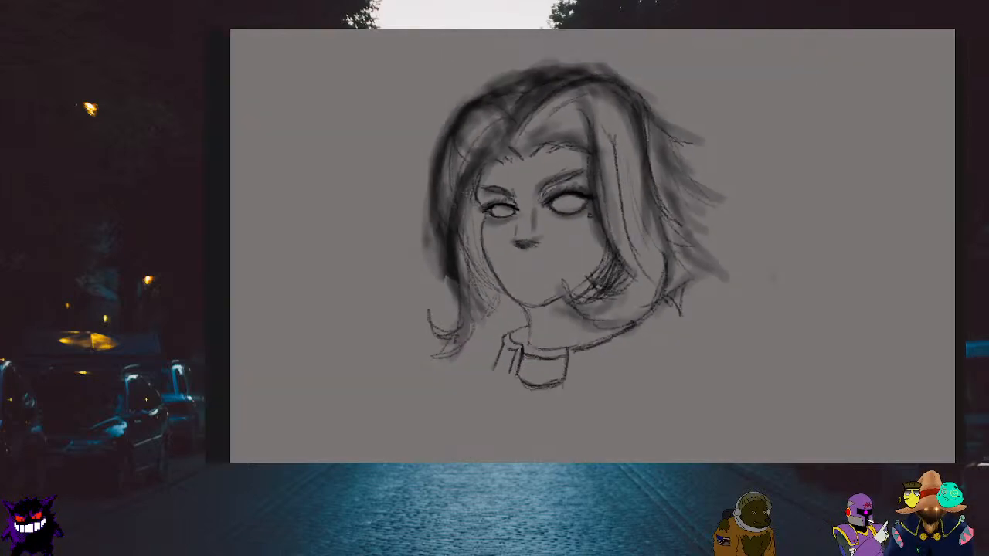
scroll(572, 232, "up", 3)
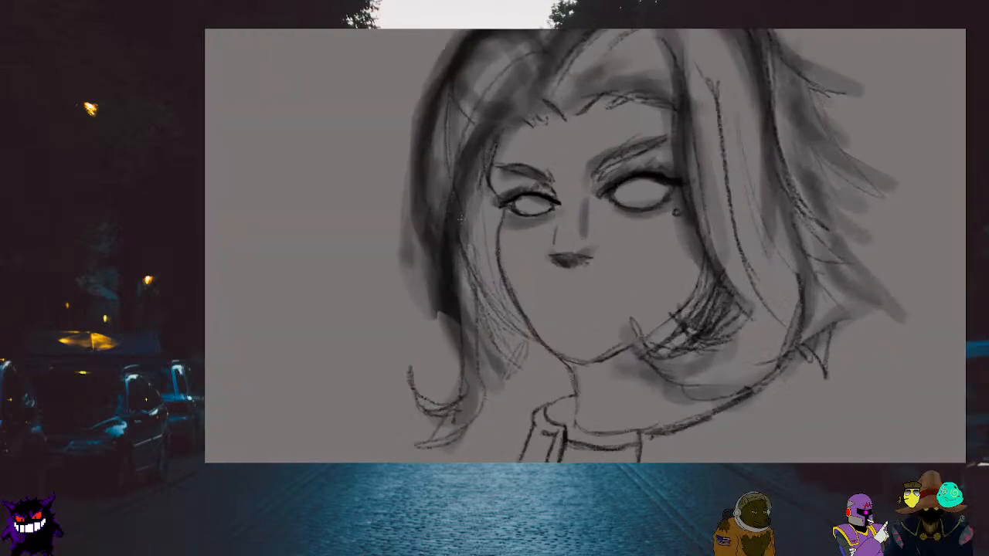
scroll(461, 219, "up", 2)
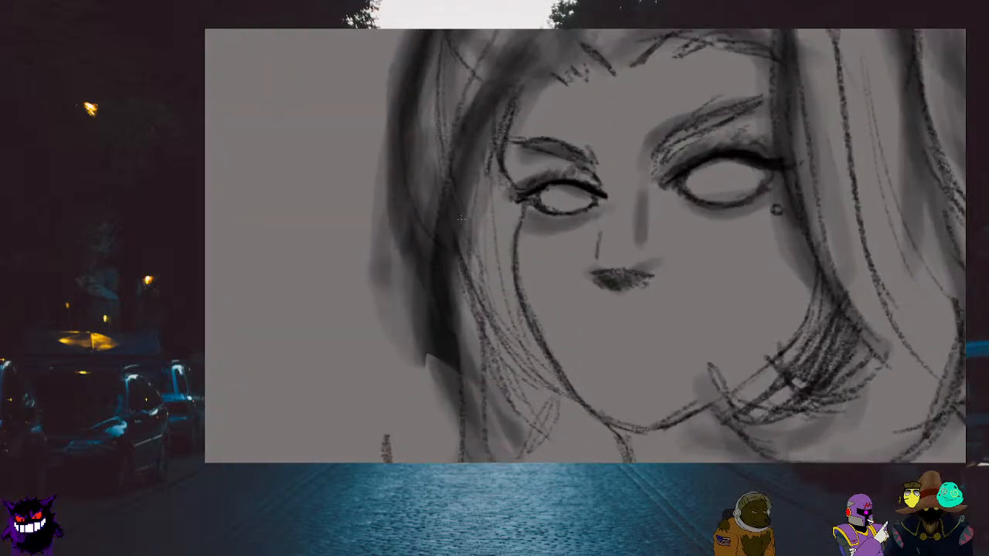
scroll(460, 219, "down", 3)
scroll(460, 219, "up", 3)
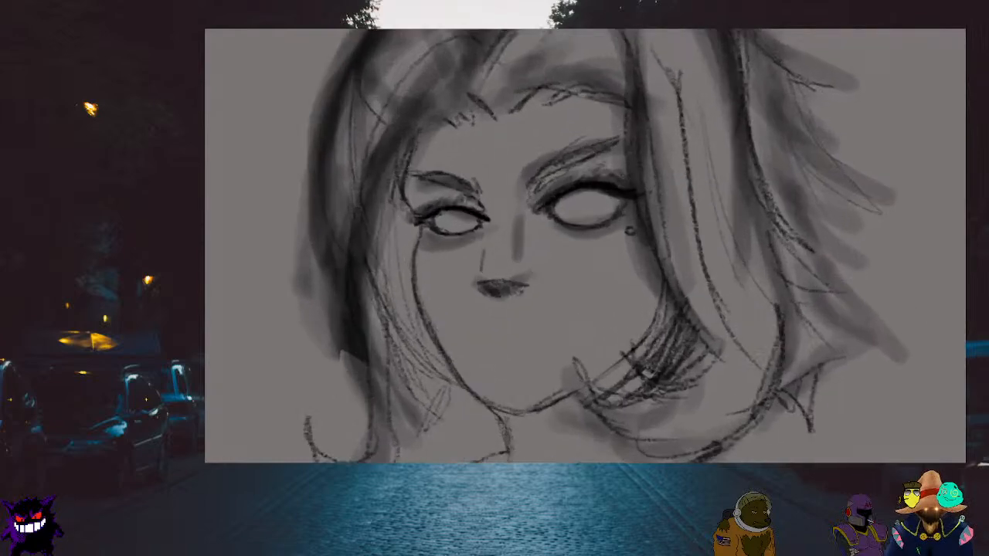
left_click_drag(527, 207, 533, 229)
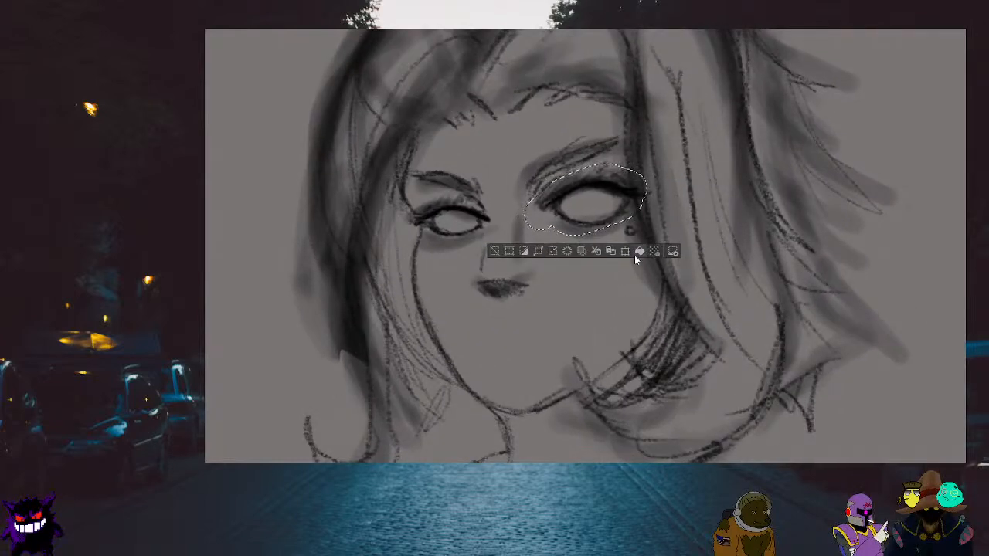
left_click_drag(603, 193, 599, 195)
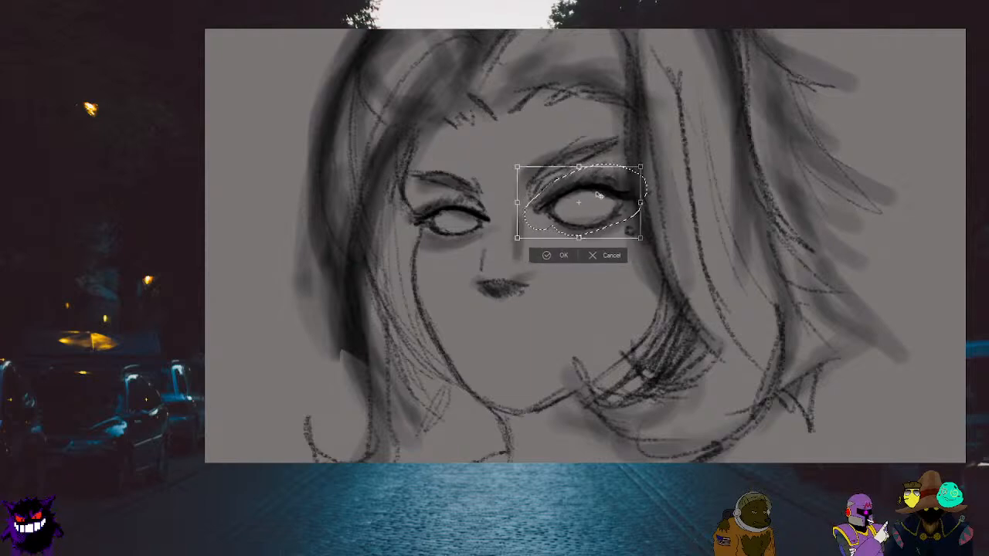
left_click(550, 255)
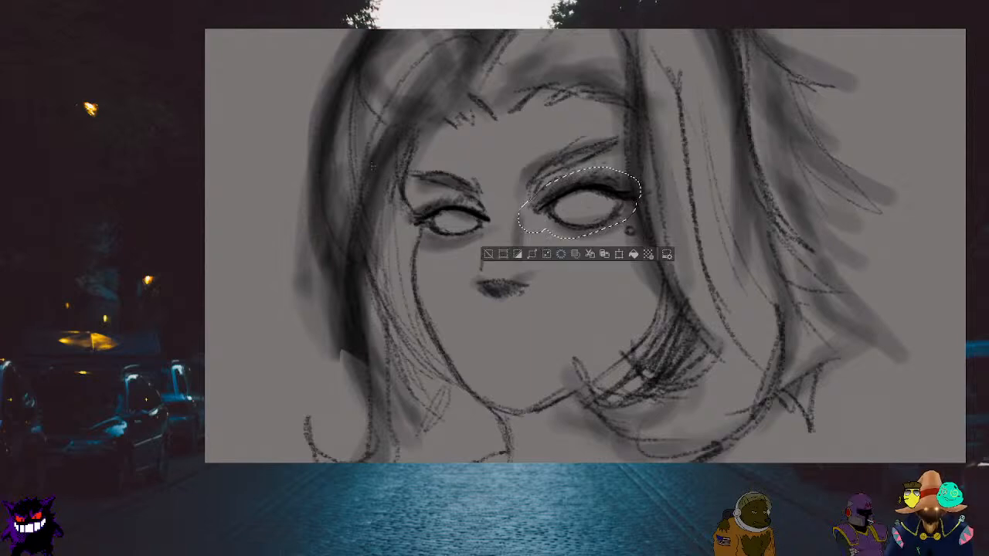
key("ctrl+d")
Erase the right-hand eye's rounded lower outline and redraw it flatter with a darker inner corner
scroll(584, 246, "down", 5)
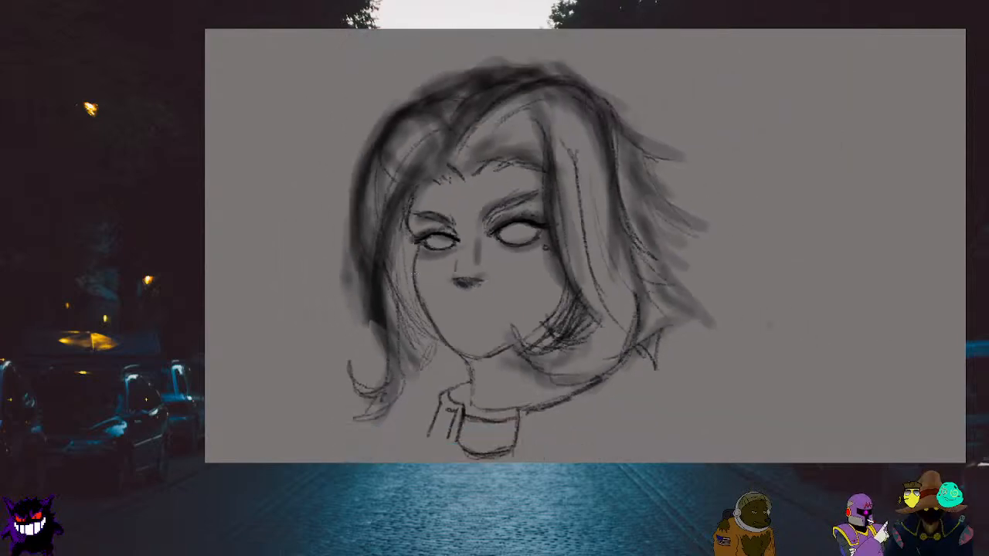
scroll(494, 246, "up", 5)
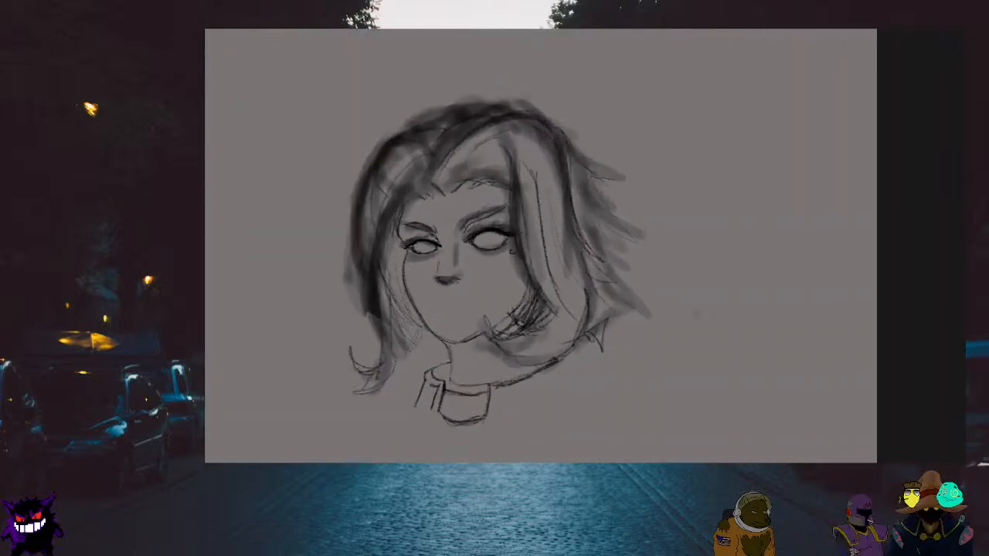
scroll(506, 274, "up", 3)
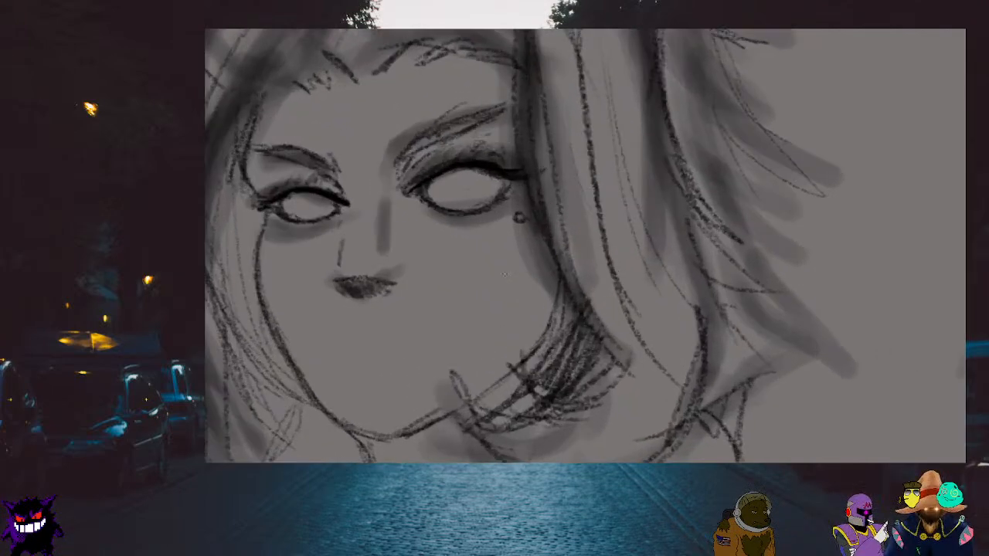
mouse_move(444, 207)
left_mouse_down()
mouse_move(501, 204)
mouse_move(435, 208)
left_mouse_up()
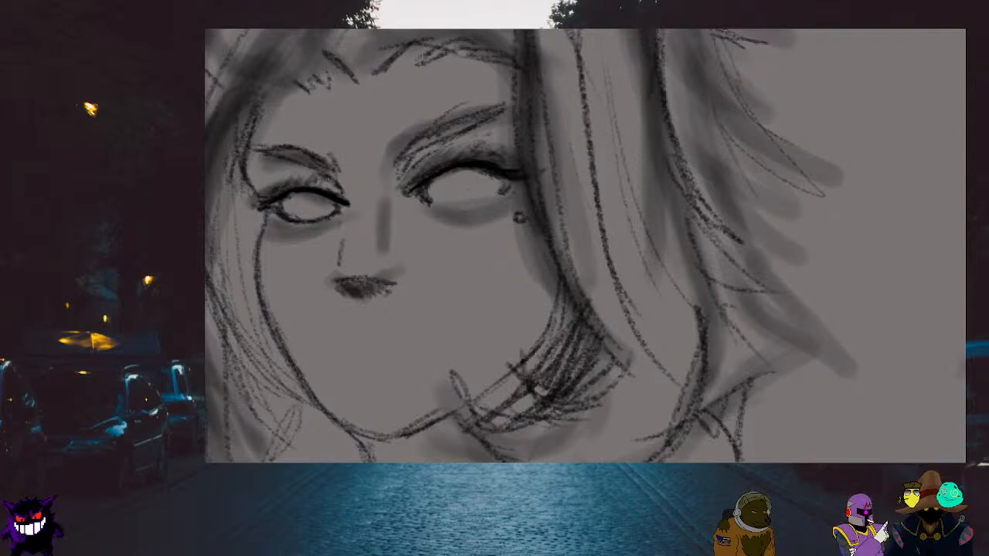
mouse_move(430, 204)
left_mouse_down()
mouse_move(503, 200)
mouse_move(434, 202)
left_mouse_up()
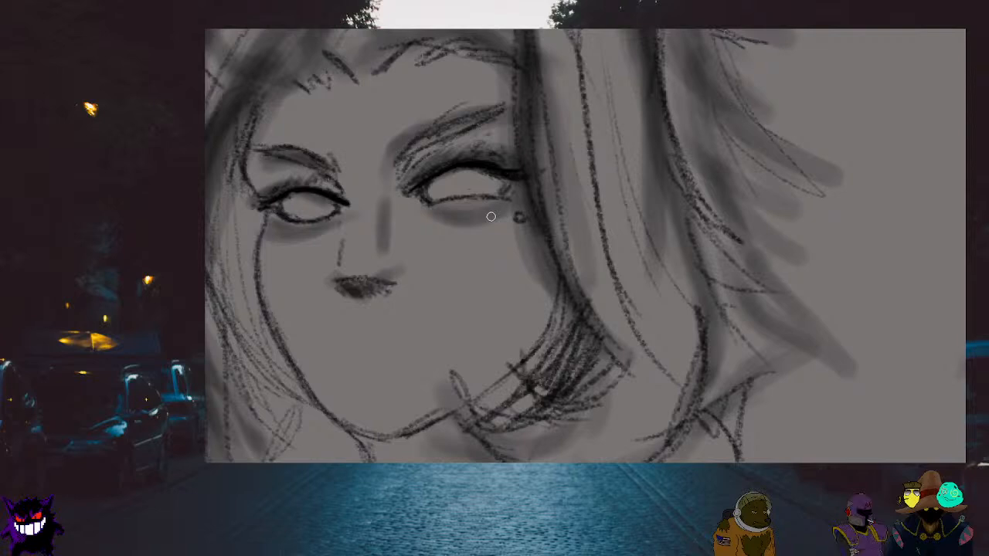
left_click_drag(430, 204, 424, 207)
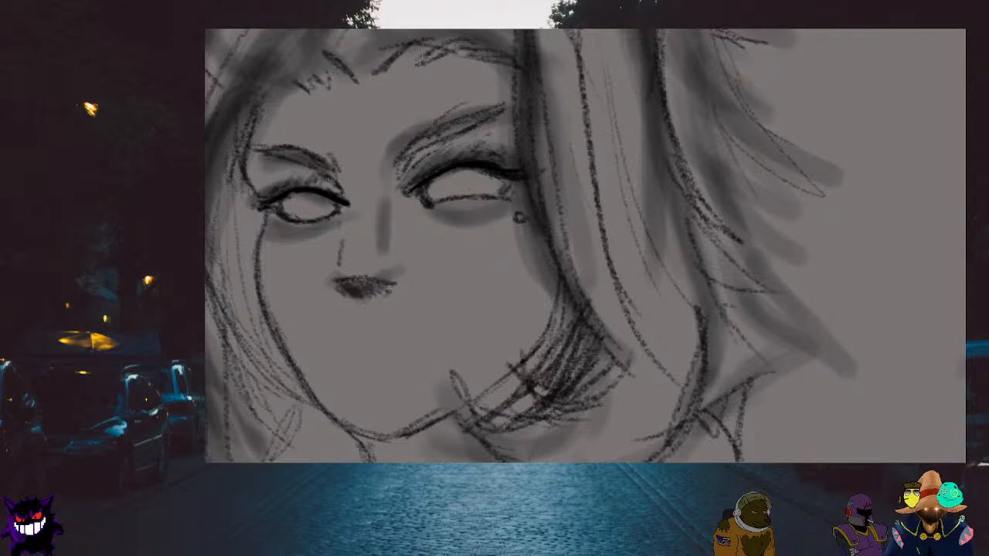
Rework the right-hand eye's lower lid as a thinner, fainter line running to the outer corner
scroll(585, 246, "down", 5)
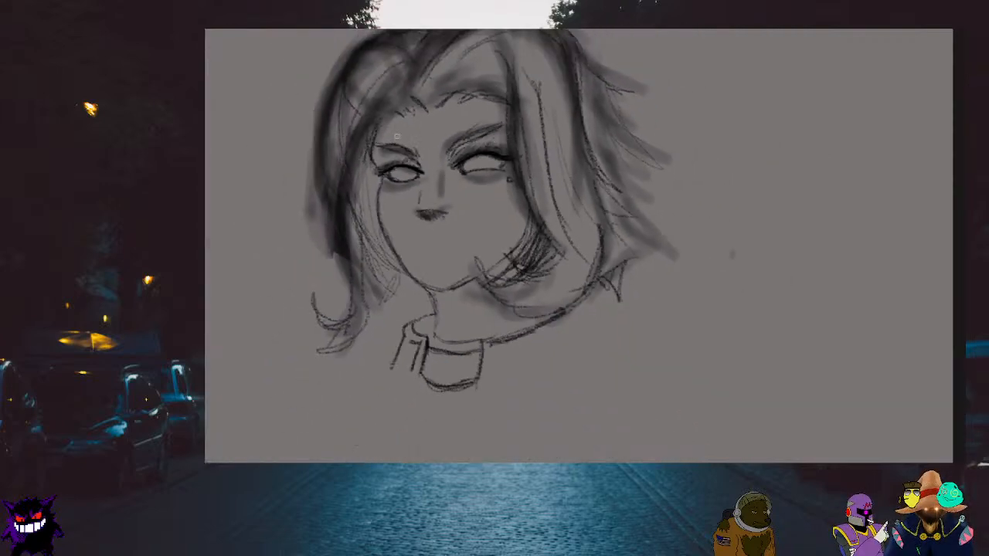
scroll(396, 137, "up", 5)
scroll(402, 154, "up", 2)
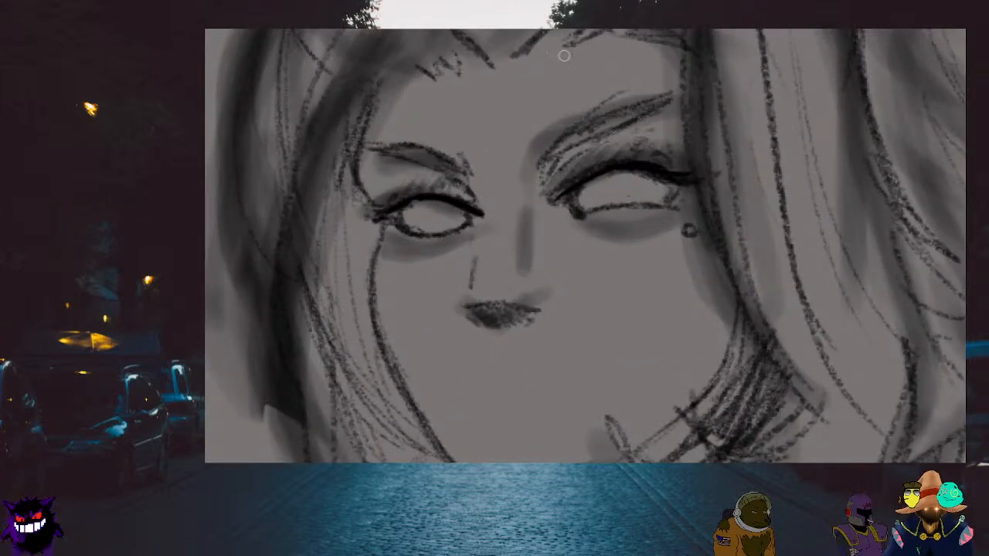
scroll(579, 294, "down", 4)
scroll(579, 293, "down", 2)
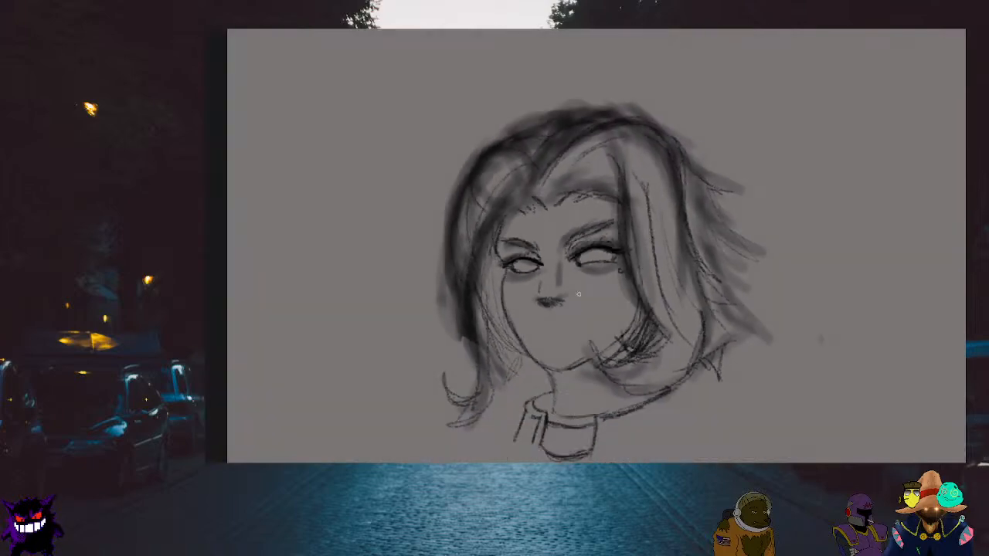
scroll(590, 291, "up", 2)
scroll(591, 292, "up", 4)
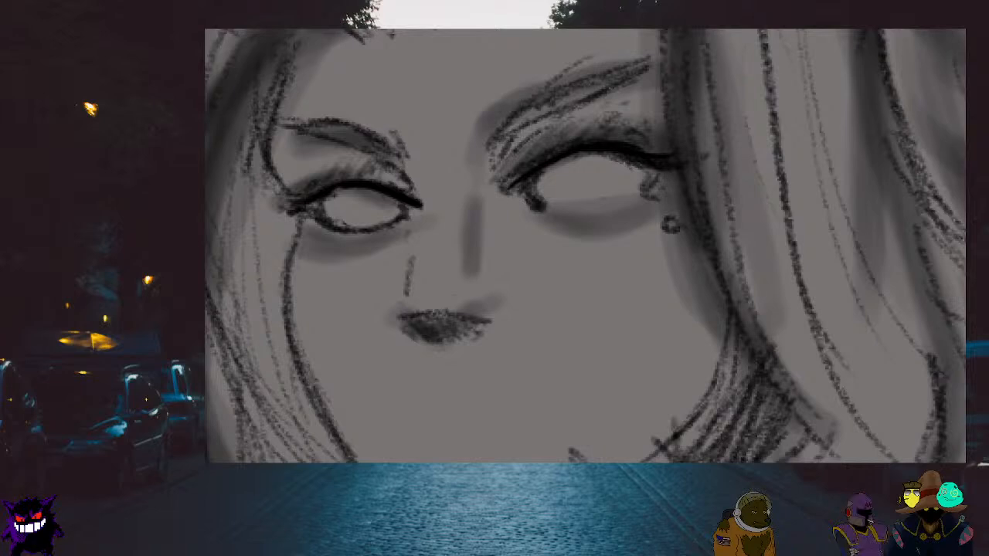
mouse_move(568, 202)
left_mouse_down()
mouse_move(642, 191)
mouse_move(628, 200)
mouse_move(663, 175)
left_mouse_up()
scroll(664, 175, "down", 4)
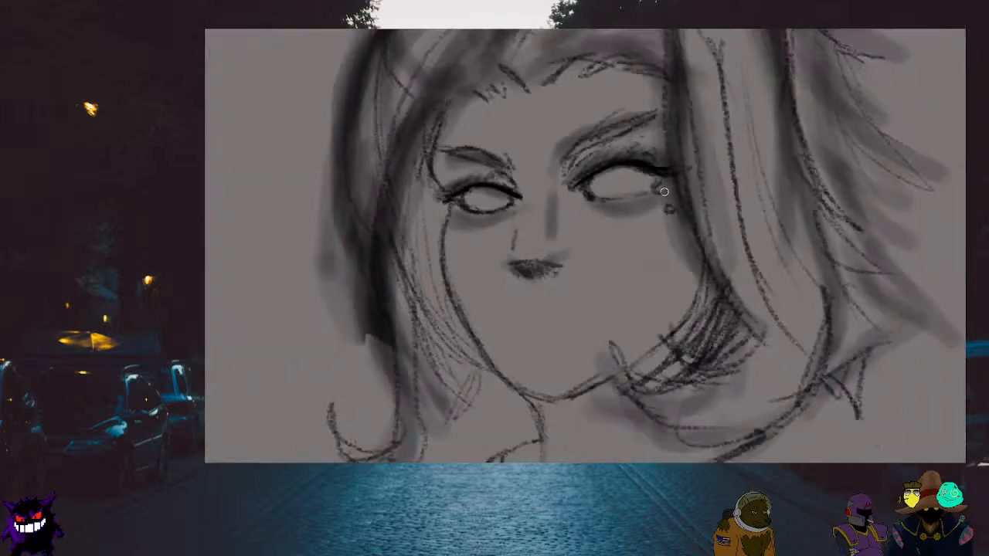
Rework the left-hand eye's lower outline with a smaller brush, accenting its outer corner
scroll(645, 182, "up", 1)
scroll(454, 181, "up", 3)
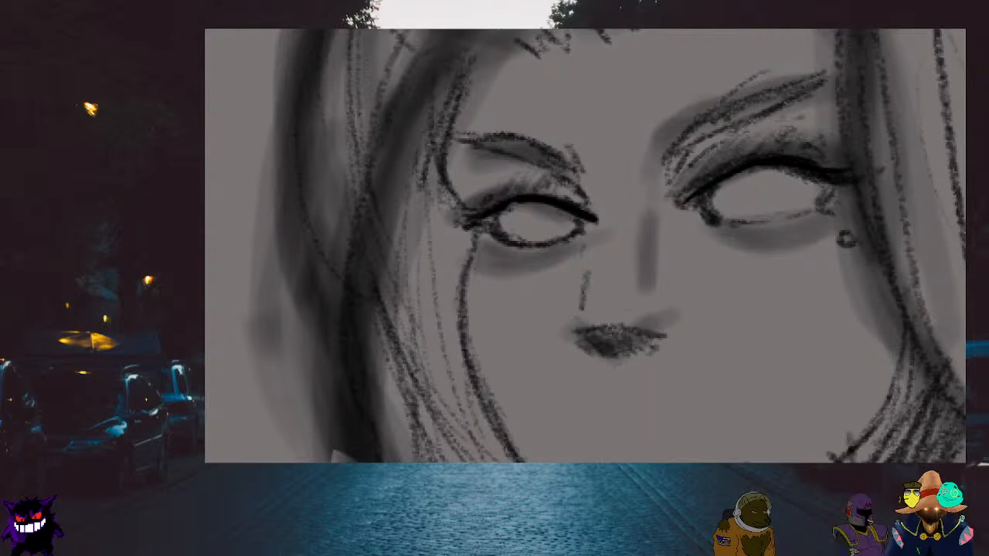
key("bracketleft")
scroll(533, 247, "down", 3)
scroll(533, 246, "down", 5)
scroll(573, 182, "up", 5)
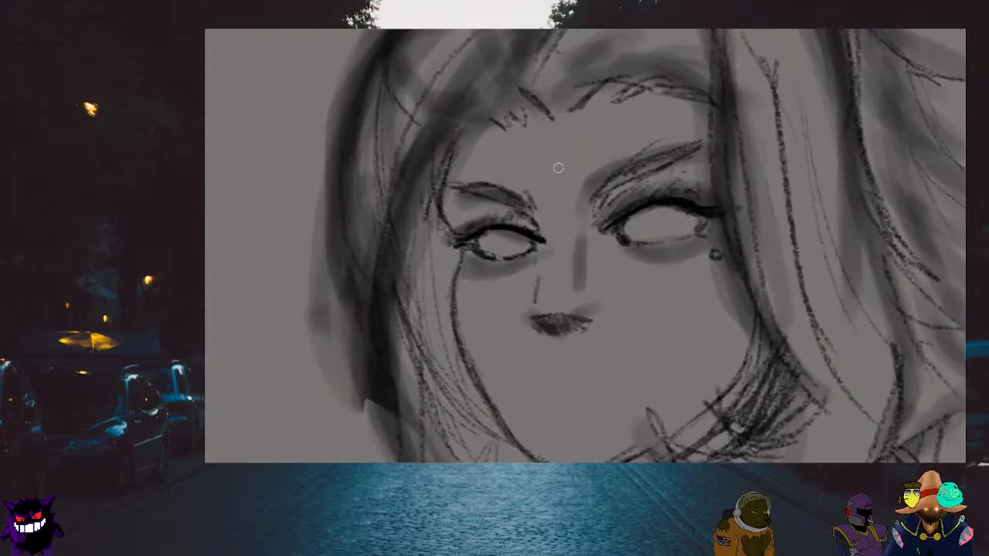
scroll(468, 186, "down", 2)
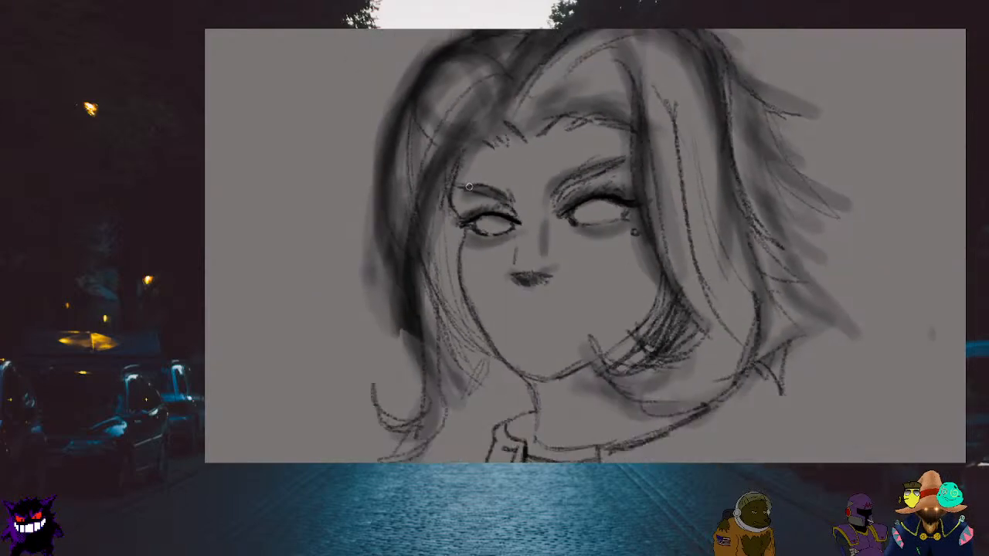
Strip the dark hair shading and heavy strands from the sketch, comparing the face without its shading before restoring that shading
scroll(468, 186, "down", 3)
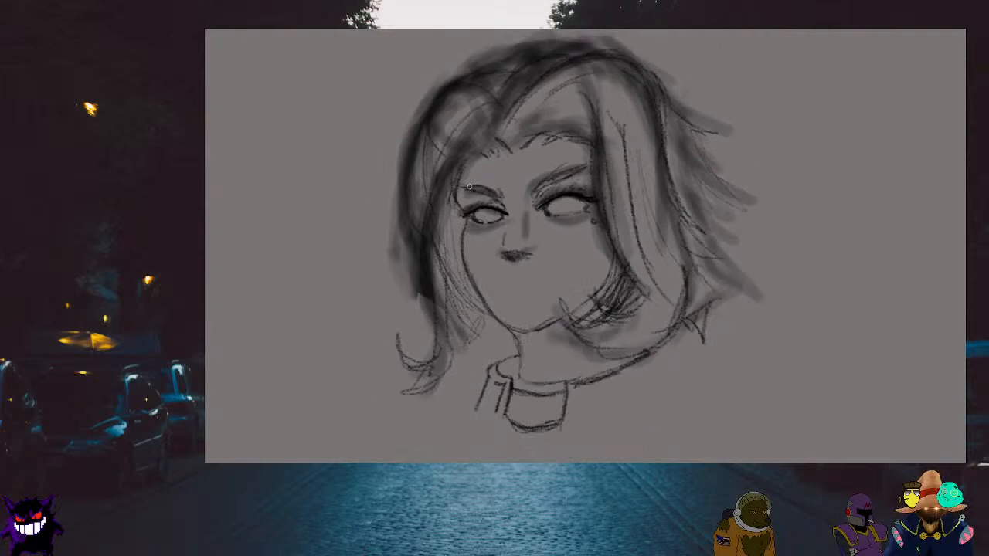
key("ctrl+z")
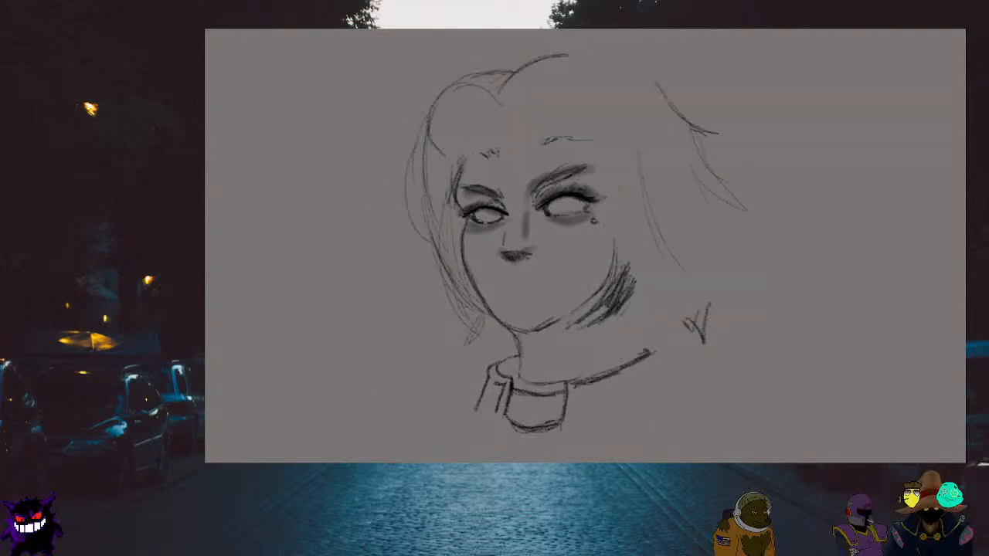
key("ctrl+z")
key("ctrl+y")
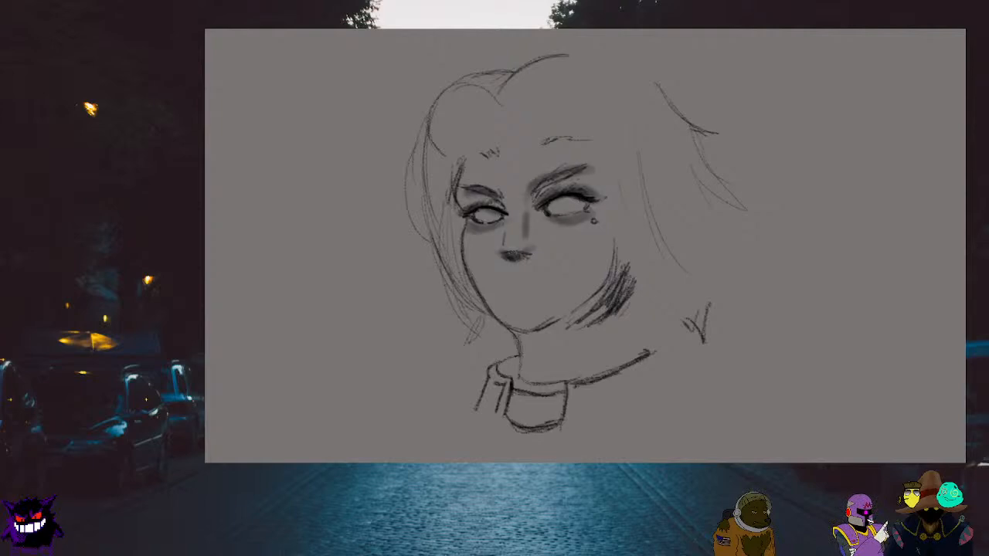
key("ctrl+z")
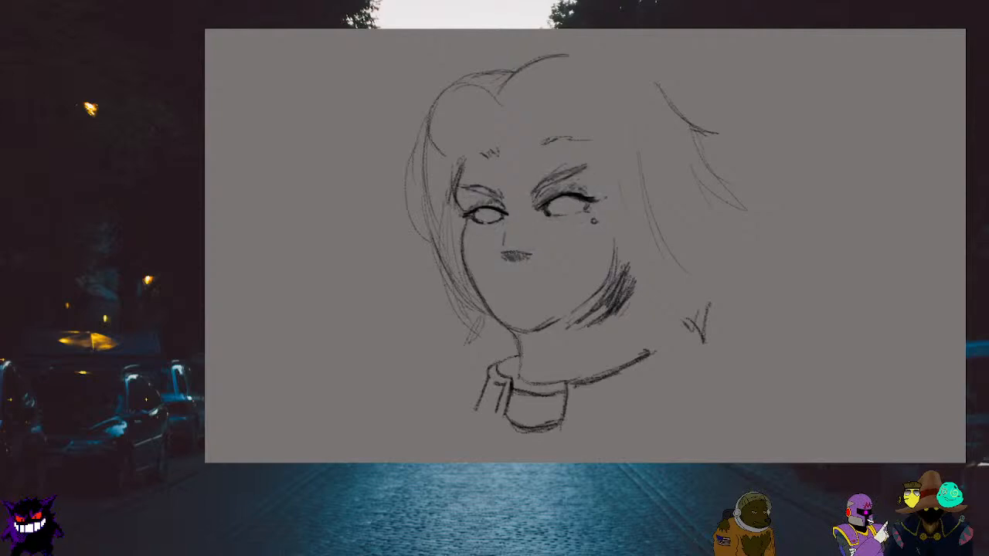
key("ctrl+y")
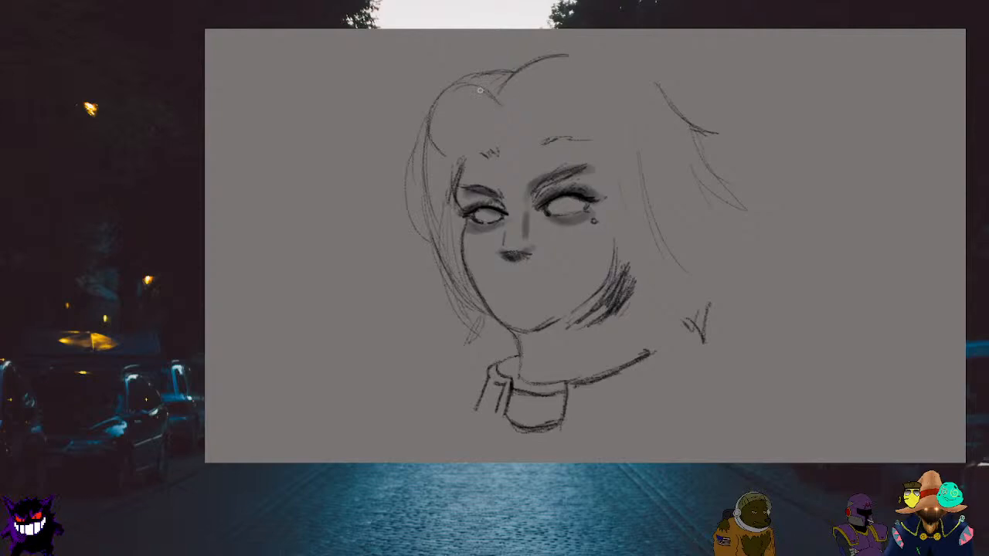
Sketch the left-hand hair contour down beside the face, the rounded crown line and a strand at the parting
left_click_drag(495, 103, 455, 87)
mouse_move(431, 136)
left_mouse_down()
mouse_move(442, 216)
mouse_move(465, 245)
left_mouse_up()
left_click_drag(431, 159, 463, 243)
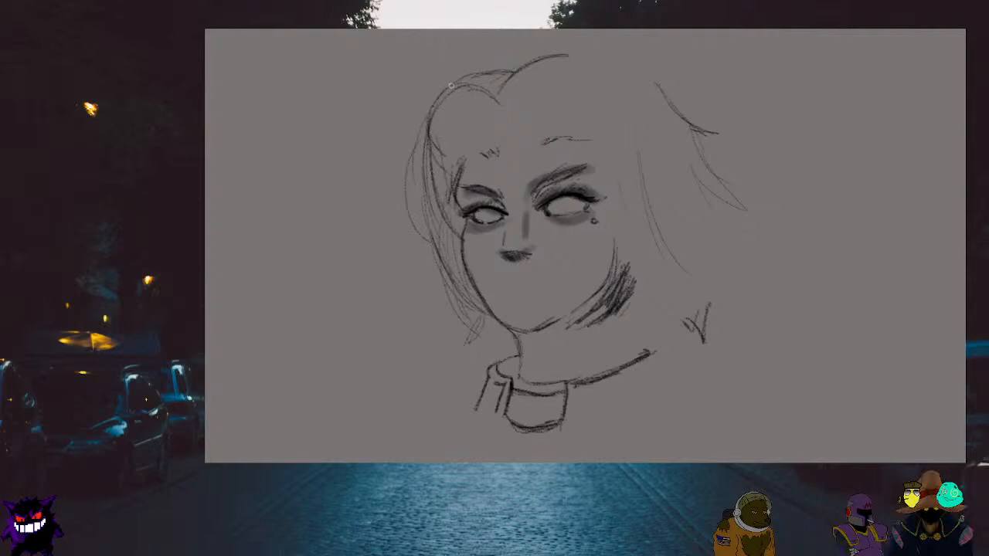
left_click_drag(559, 56, 627, 80)
left_click_drag(508, 115, 542, 85)
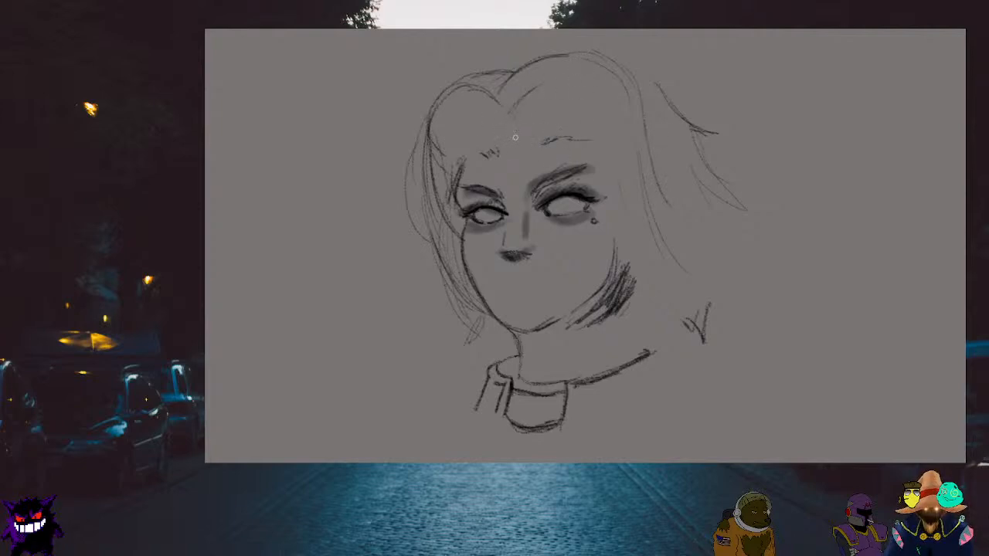
Extend the hairline across the forehead and draw the right-hand edge of the face from temple down to jaw
left_click_drag(516, 140, 515, 148)
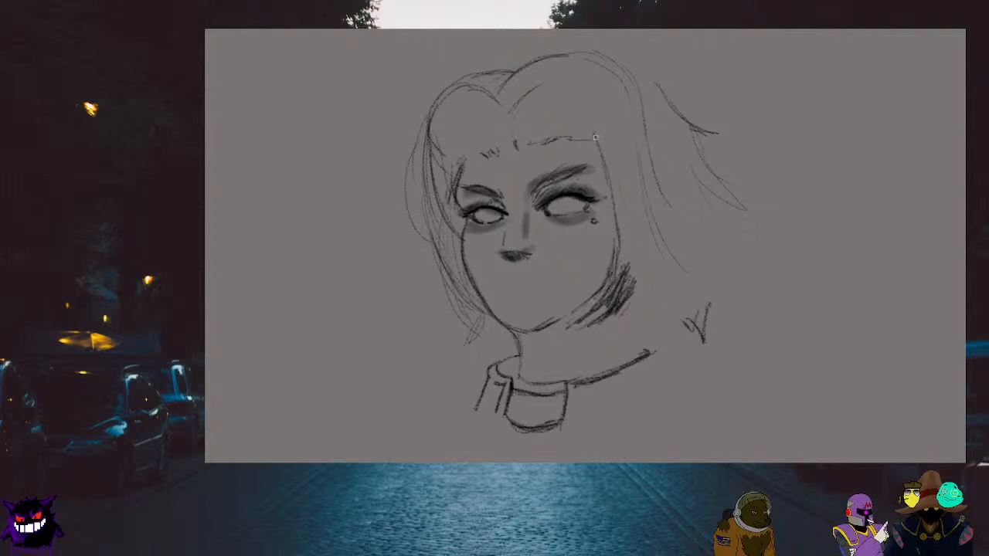
left_click_drag(596, 136, 620, 199)
mouse_move(602, 161)
left_mouse_down()
mouse_move(624, 217)
mouse_move(618, 277)
left_mouse_up()
left_click_drag(627, 208, 622, 260)
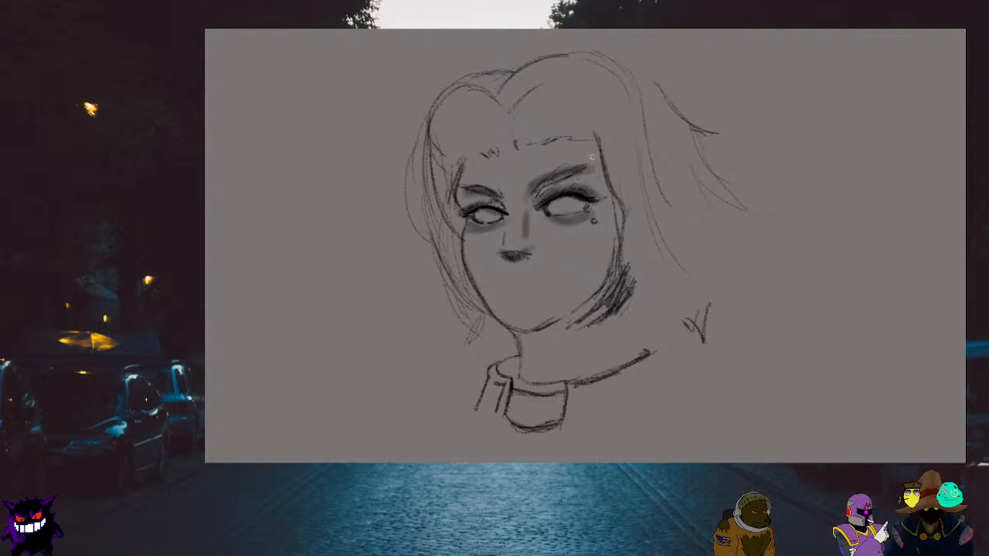
Erase the left-hand side's outer hair contour and loose strands, leaving the inner strand beside the eye
scroll(422, 205, "down", 4)
scroll(488, 193, "up", 3)
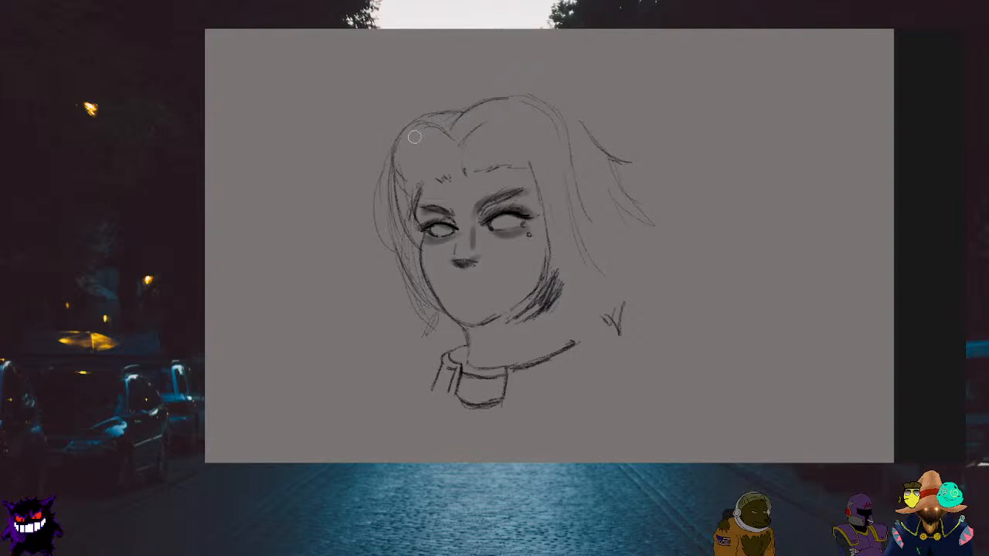
key("ctrl+z")
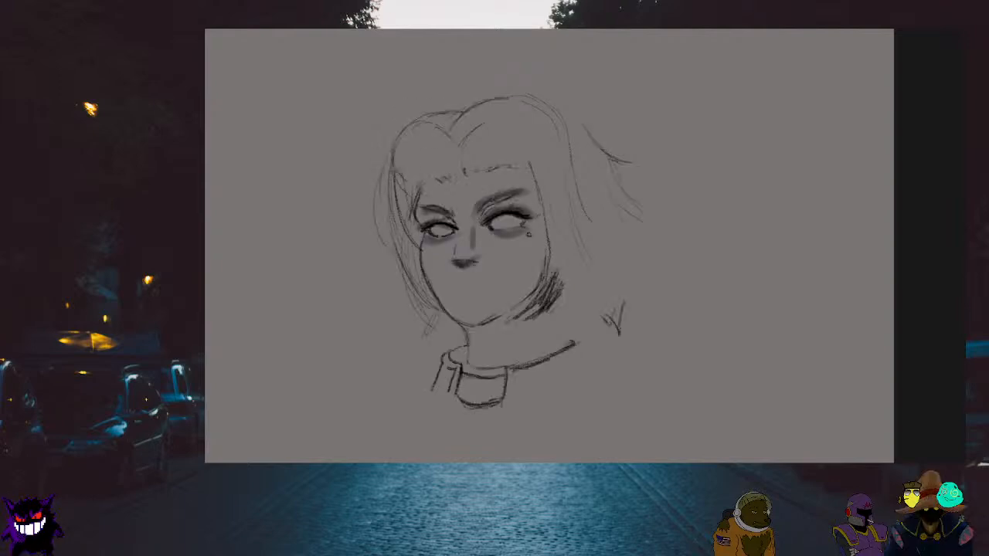
key("ctrl+z")
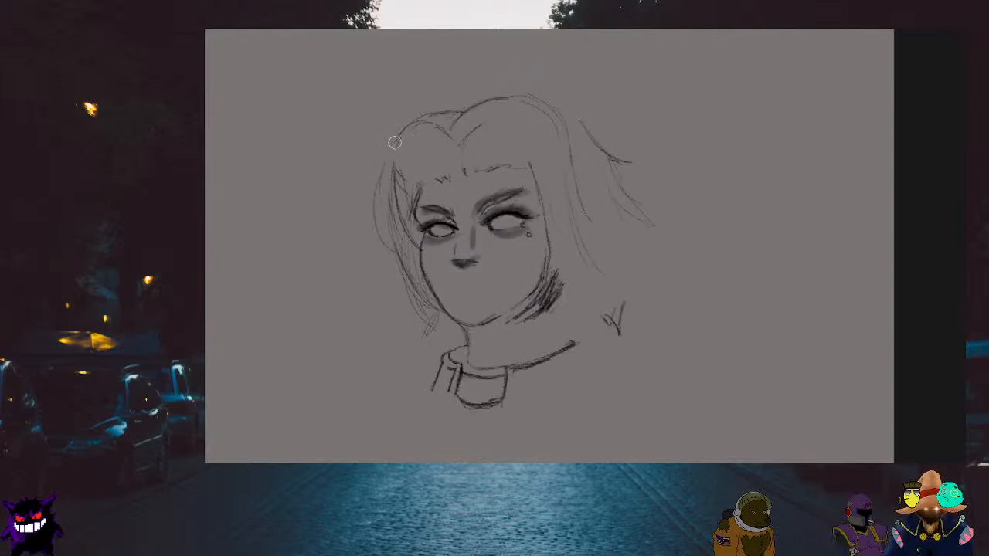
mouse_move(393, 139)
left_mouse_down()
mouse_move(376, 218)
mouse_move(414, 288)
mouse_move(415, 279)
mouse_move(428, 328)
mouse_move(415, 285)
left_mouse_up()
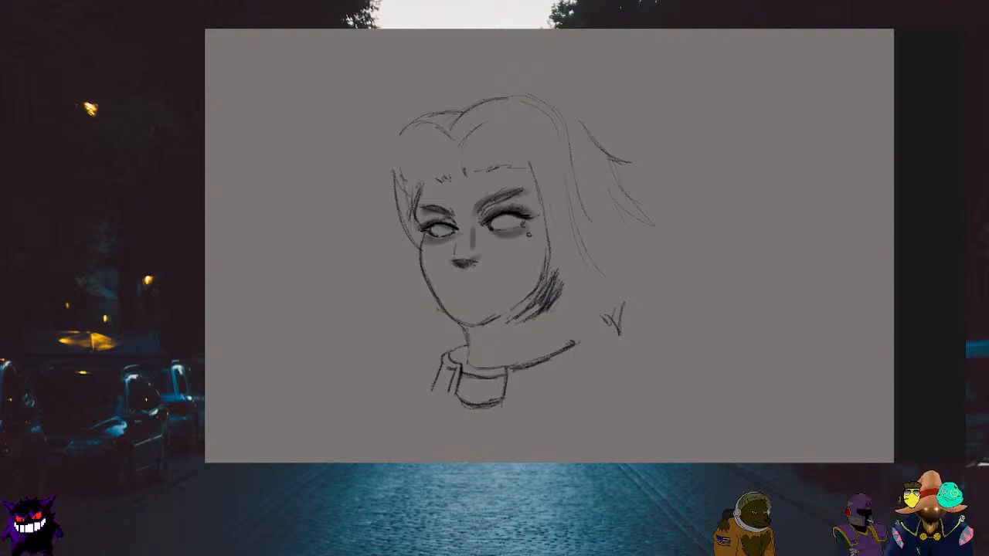
Draw swept strands curving from the parting to the forehead and darken the hair contour behind the right-hand side
scroll(473, 193, "up", 1)
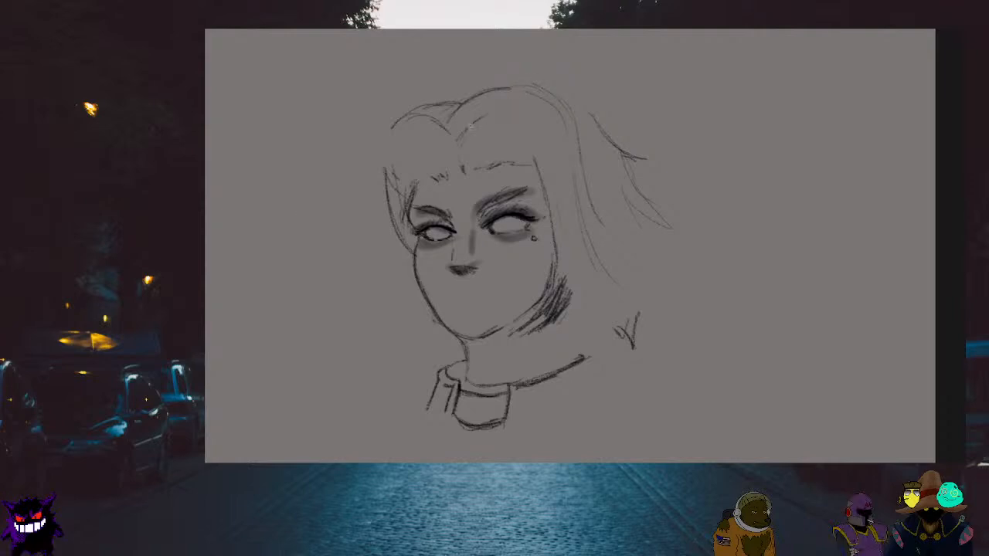
left_click_drag(468, 128, 493, 109)
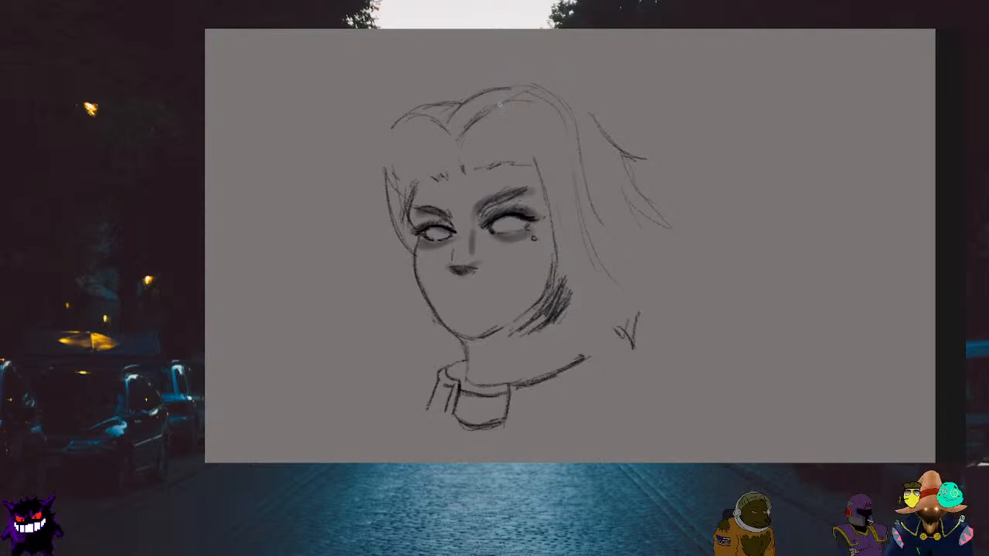
mouse_move(590, 160)
left_mouse_down()
mouse_move(575, 112)
mouse_move(602, 224)
left_mouse_up()
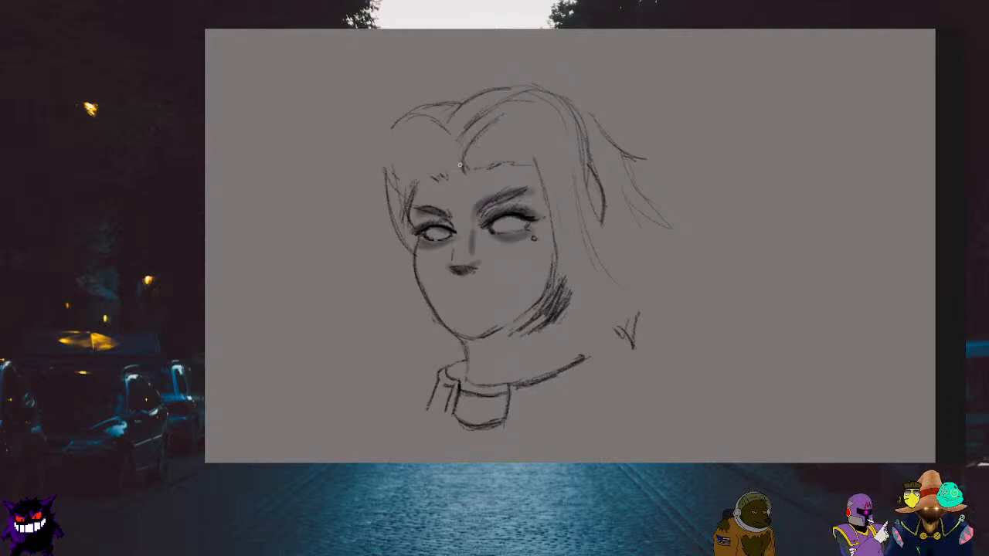
left_click_drag(471, 125, 463, 168)
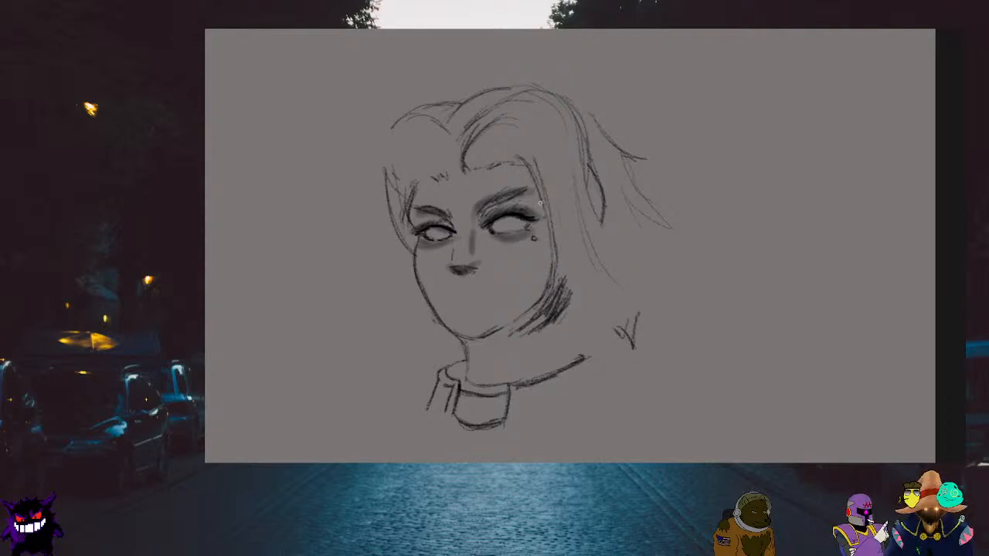
Darken the hair strand along the face's right-hand edge and erase the dark hatching beside the jaw
left_click_drag(542, 204, 555, 268)
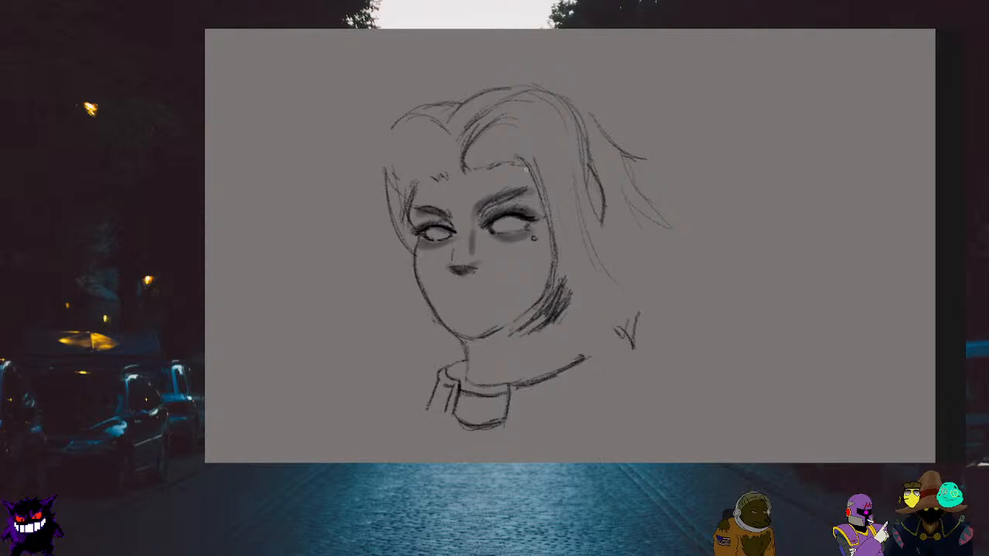
left_click_drag(526, 164, 560, 267)
left_click_drag(543, 202, 550, 235)
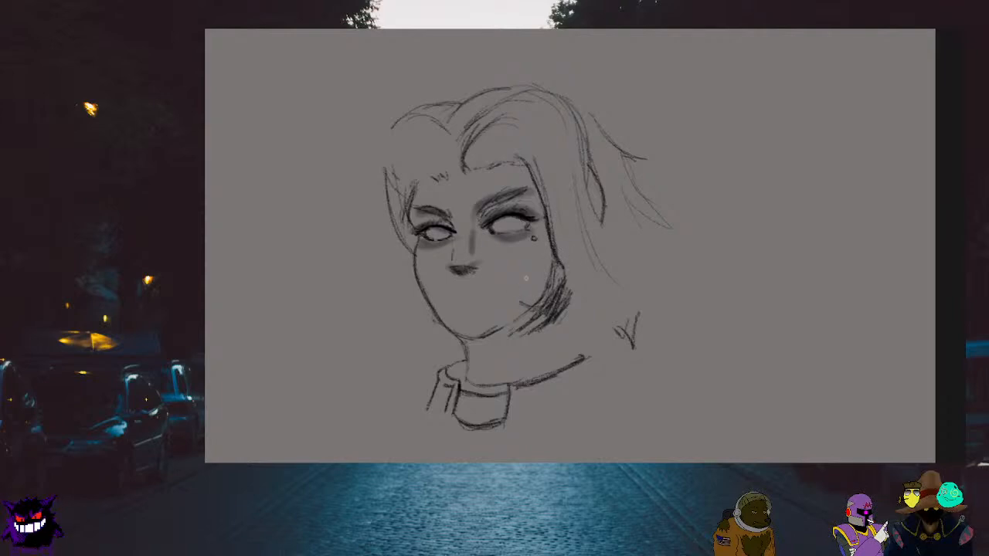
mouse_move(564, 295)
left_mouse_down()
mouse_move(569, 289)
mouse_move(512, 340)
mouse_move(556, 293)
mouse_move(565, 265)
mouse_move(543, 309)
left_mouse_up()
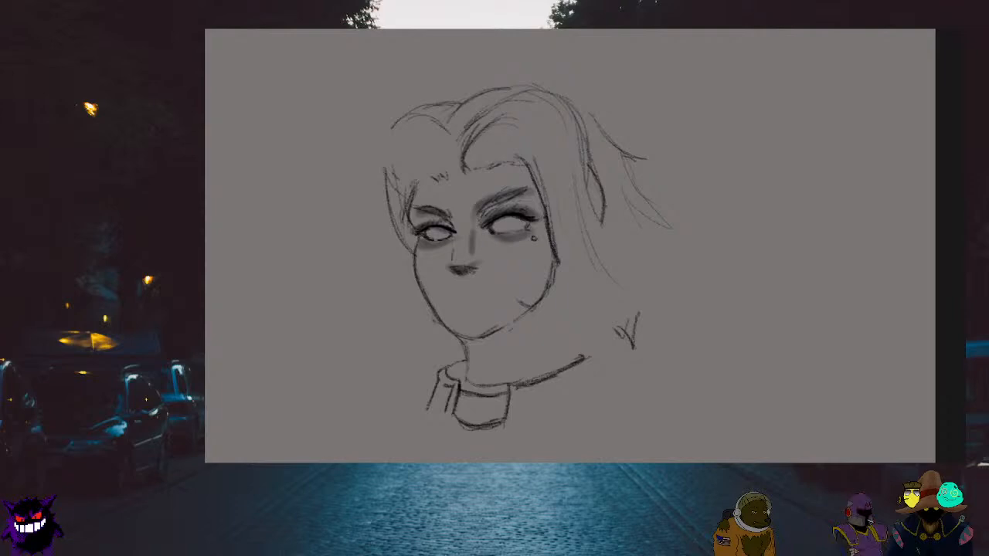
Try curled strand tips at the jaw with a rounded bob outline around the right-hand side, and undo them
mouse_move(558, 240)
left_mouse_down()
mouse_move(553, 300)
mouse_move(544, 287)
mouse_move(555, 276)
mouse_move(561, 299)
mouse_move(536, 290)
left_mouse_up()
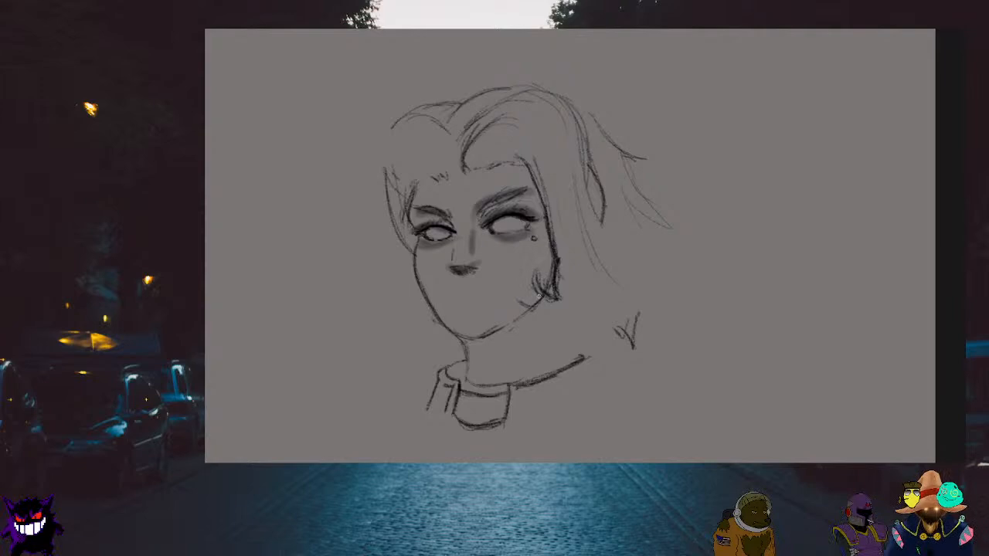
left_click_drag(539, 284, 520, 292)
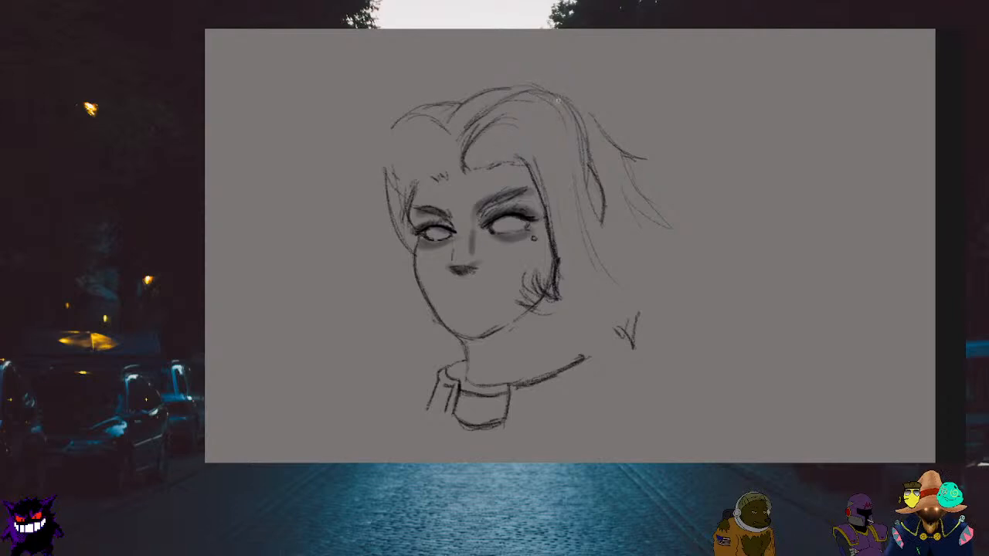
left_click_drag(592, 142, 597, 179)
left_click_drag(596, 184, 614, 272)
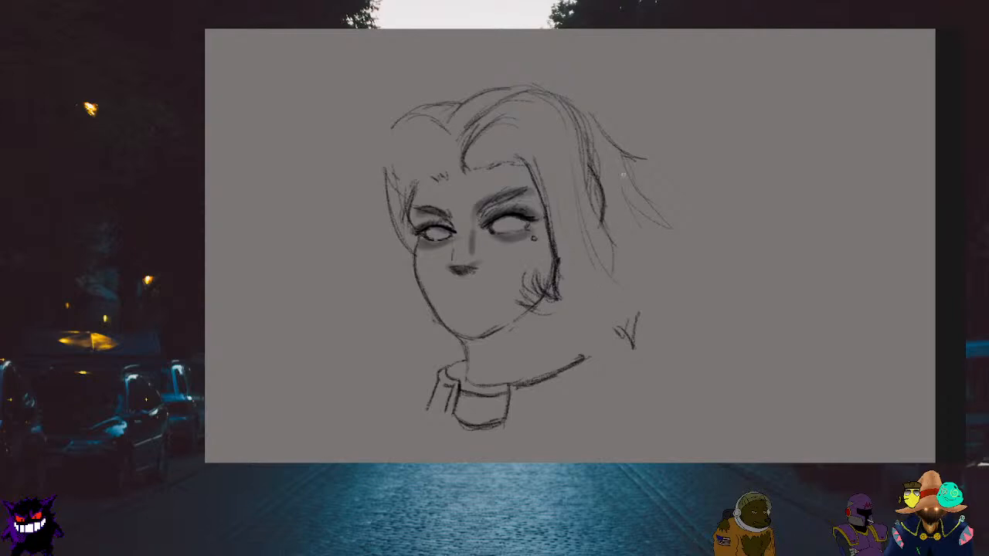
mouse_move(610, 224)
left_mouse_down()
mouse_move(608, 314)
mouse_move(557, 318)
mouse_move(617, 293)
mouse_move(593, 316)
mouse_move(541, 318)
left_mouse_up()
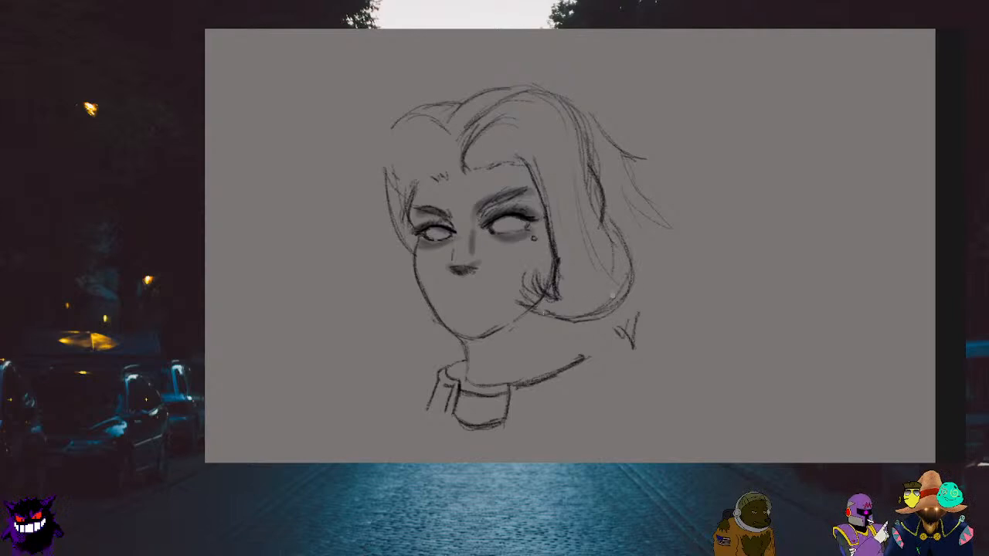
mouse_move(634, 301)
left_mouse_down()
mouse_move(600, 309)
mouse_move(616, 220)
mouse_move(629, 249)
mouse_move(611, 218)
mouse_move(634, 291)
mouse_move(578, 322)
left_mouse_up()
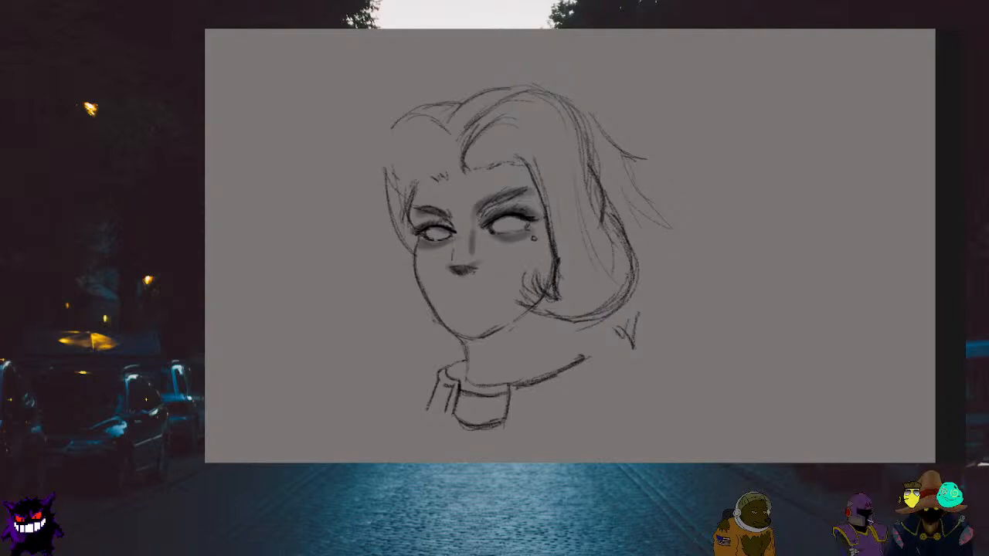
key("ctrl+z")
key("ctrl+z")
key("ctrl+z")
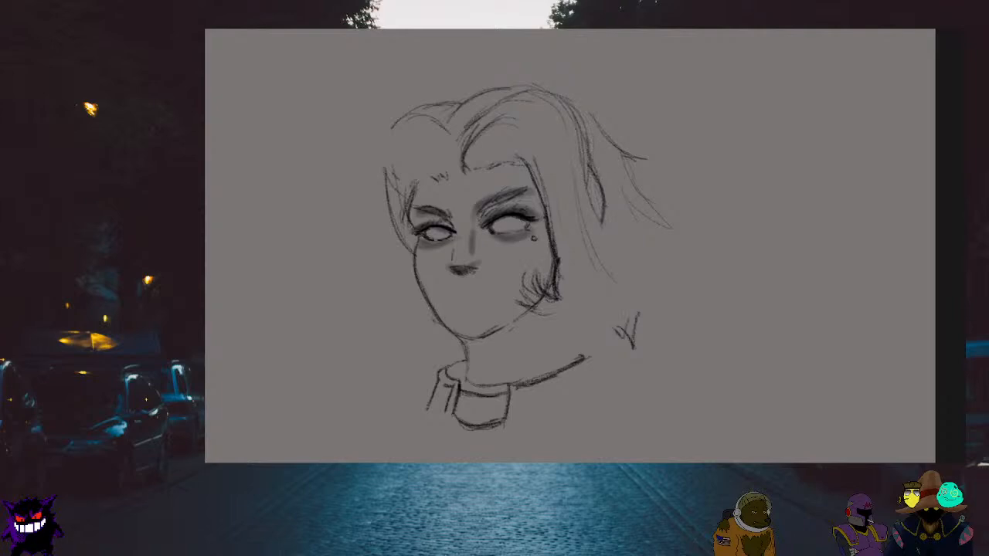
key("ctrl+z")
key("ctrl+z")
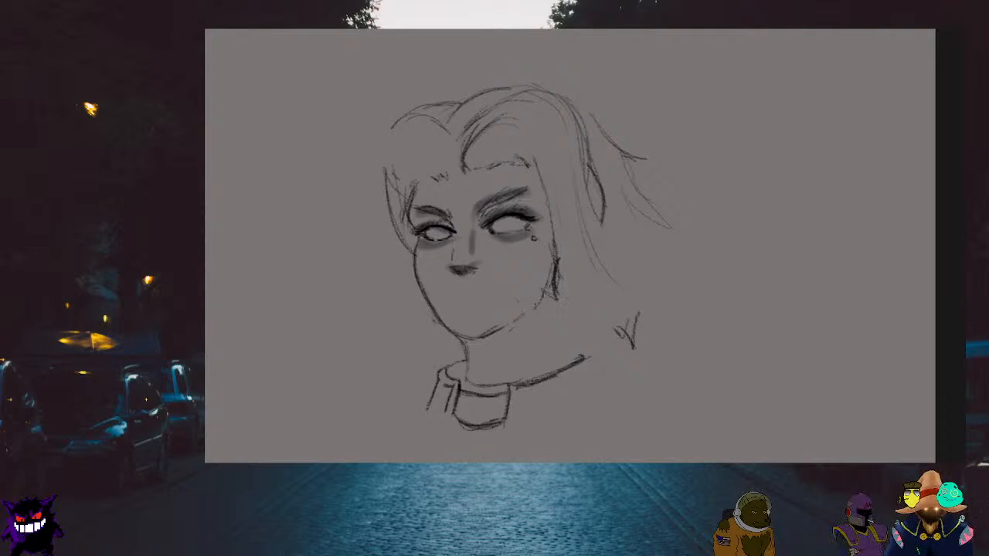
Erase the leftover strand along the right-hand jaw and the crown contour above the left-hand side of the forehead
left_click_drag(579, 272, 545, 304)
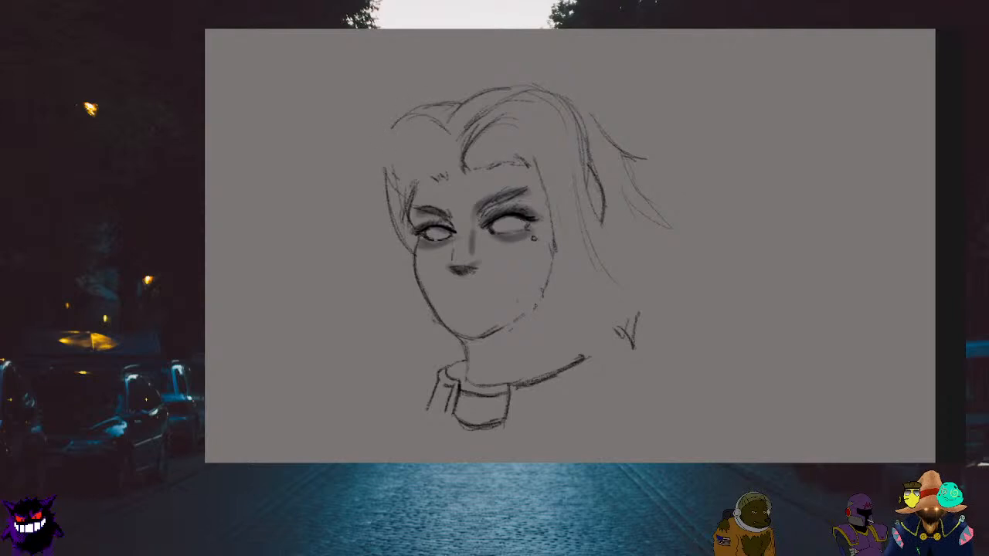
left_click_drag(419, 126, 391, 132)
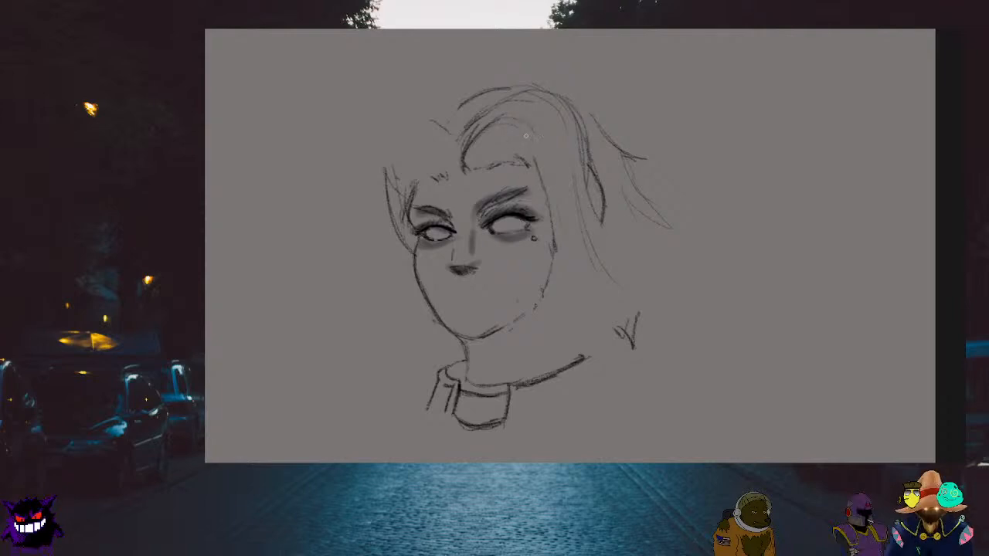
Add strands inside the swept fringe and redraw the right-hand face-framing lock, curling its end under the jaw
mouse_move(474, 157)
left_mouse_down()
mouse_move(527, 134)
mouse_move(508, 135)
left_mouse_up()
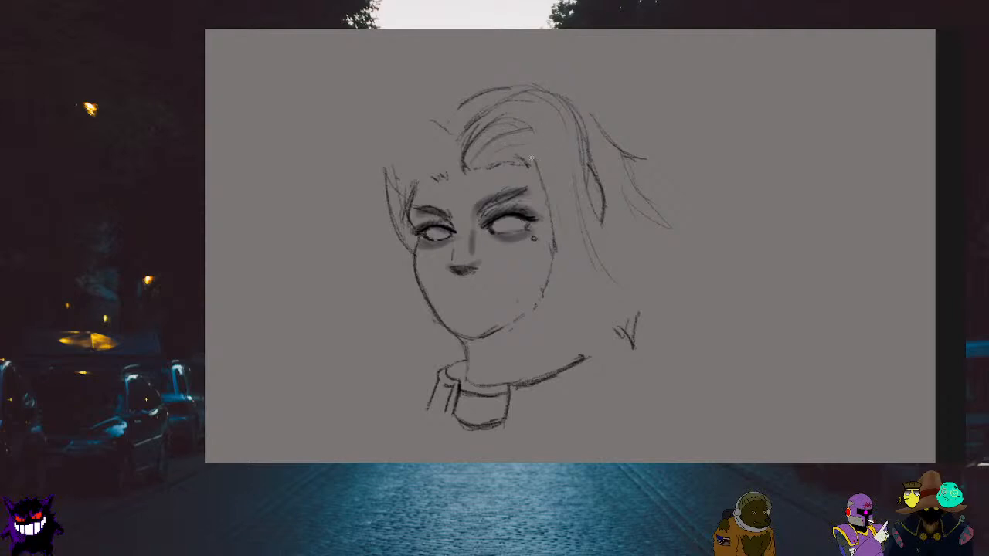
left_click_drag(532, 157, 535, 172)
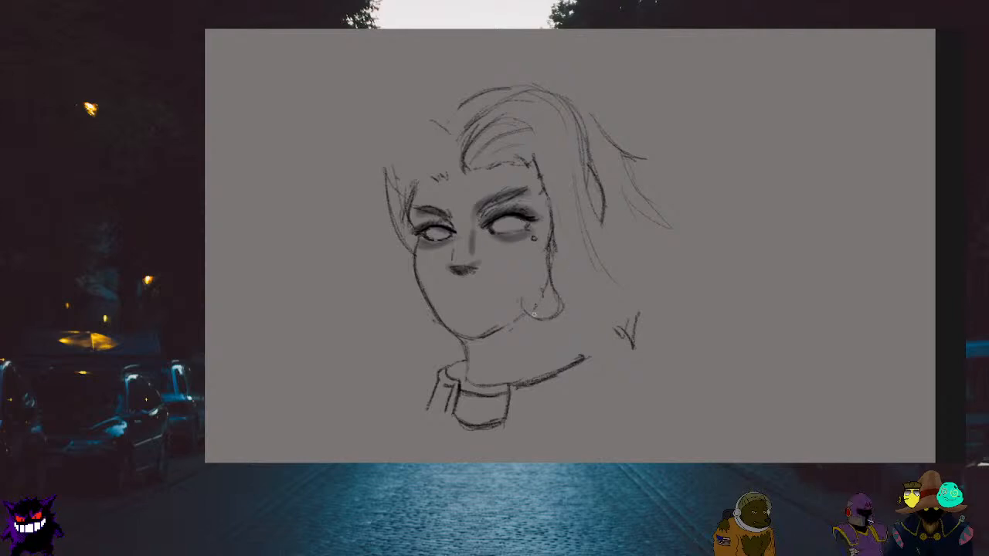
left_click_drag(521, 292, 523, 314)
Draw layered strands with outward-flicked tips down the back of the hair and reinforce the strand at the left-hand temple
left_click_drag(580, 123, 602, 216)
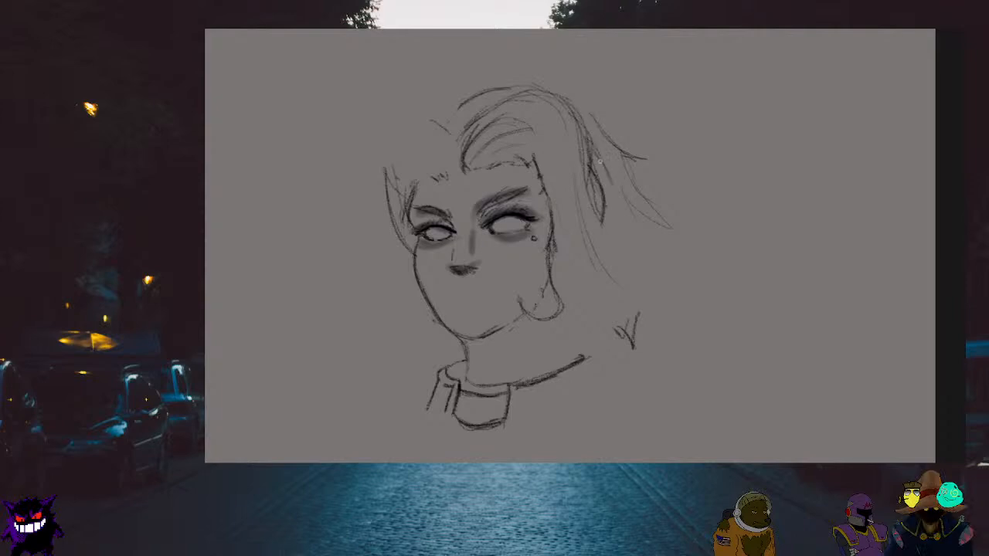
mouse_move(632, 202)
left_mouse_down()
mouse_move(684, 251)
mouse_move(628, 244)
mouse_move(684, 249)
mouse_move(644, 258)
mouse_move(661, 301)
left_mouse_up()
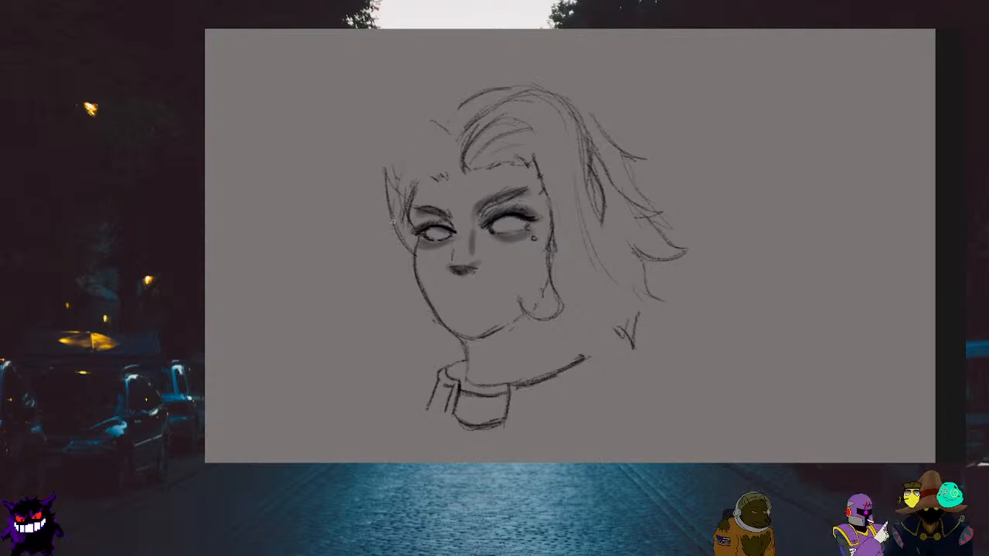
mouse_move(397, 177)
left_mouse_down()
mouse_move(393, 215)
mouse_move(407, 243)
mouse_move(397, 228)
left_mouse_up()
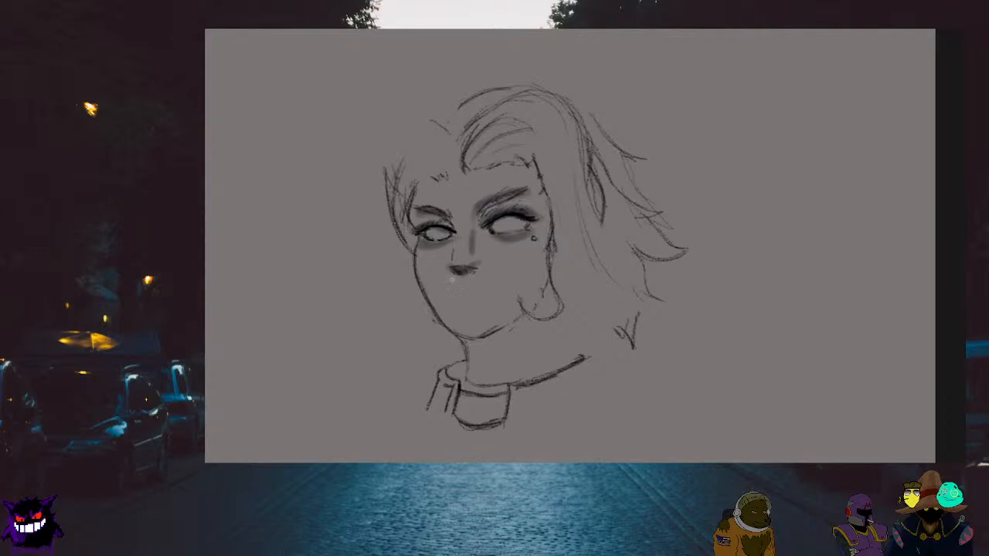
left_click_drag(630, 287, 626, 326)
left_click_drag(650, 289, 668, 306)
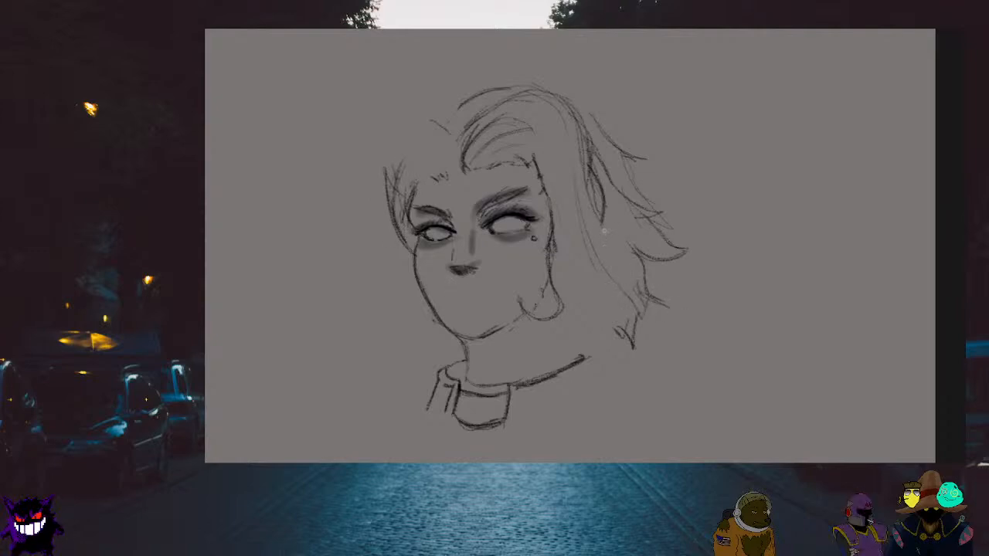
Try a lower hair contour running from the back locks to the collar and jaw with short strands at the cheek, and undo it
mouse_move(602, 228)
left_mouse_down()
mouse_move(623, 334)
mouse_move(595, 353)
mouse_move(542, 347)
left_mouse_up()
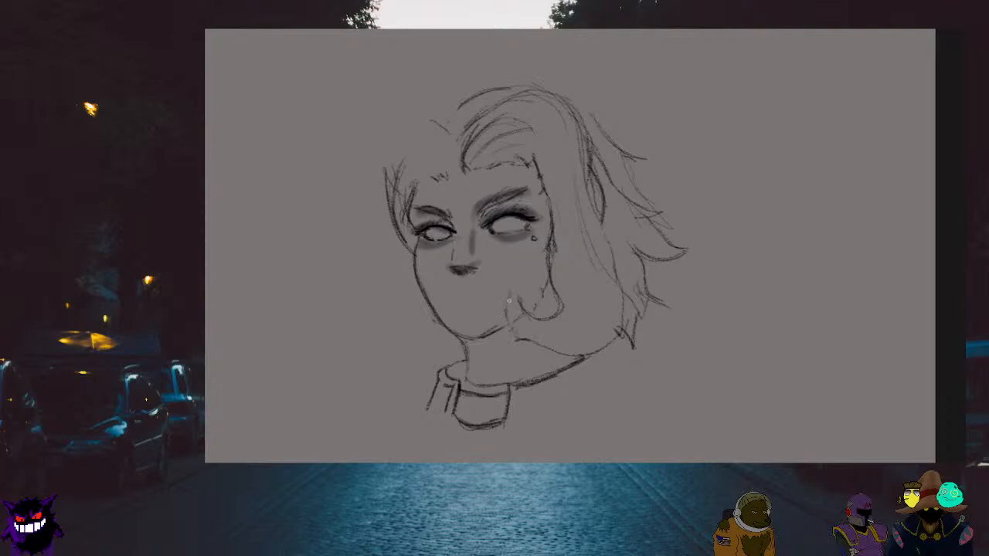
left_click_drag(512, 294, 502, 329)
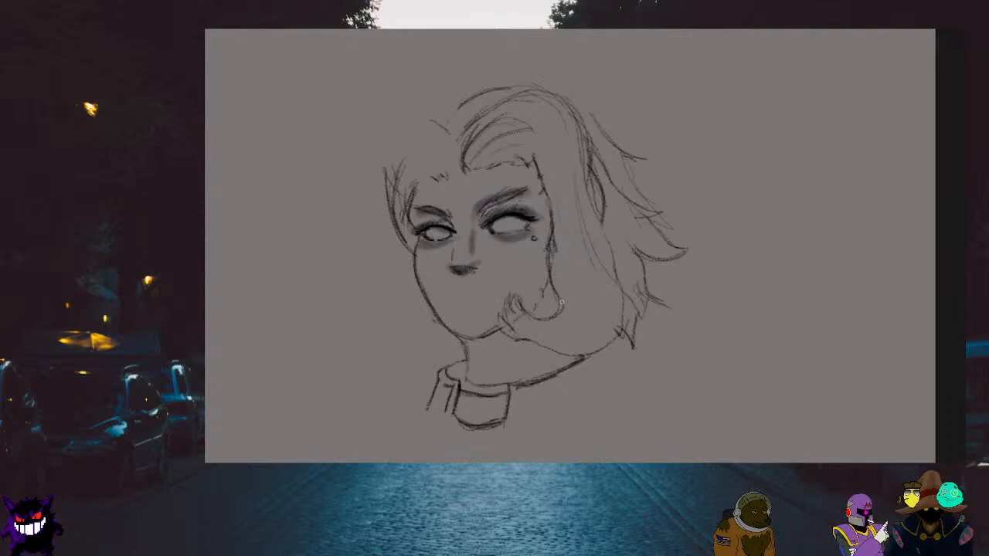
key("ctrl+z")
key("ctrl+z")
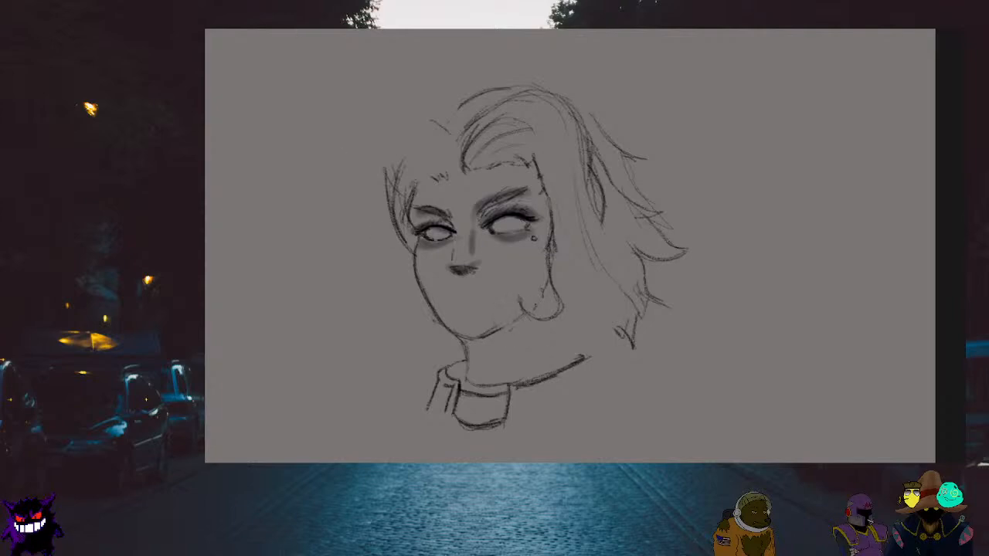
Draw a lower hair contour from the right-hand lock down to the collar, with strands curling upward at the jaw
left_click_drag(588, 176, 623, 275)
mouse_move(601, 220)
left_mouse_down()
mouse_move(632, 303)
mouse_move(630, 345)
mouse_move(583, 355)
mouse_move(545, 349)
left_mouse_up()
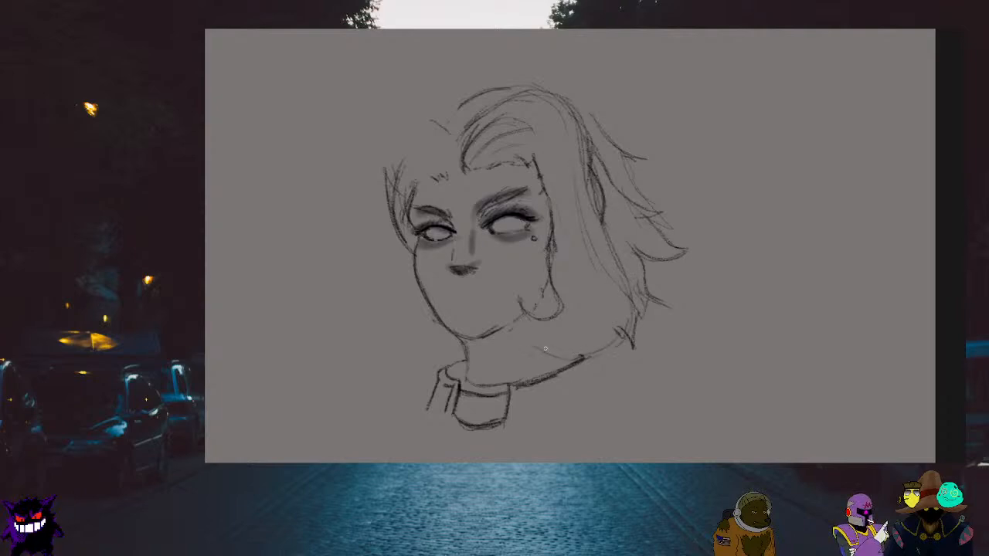
left_click_drag(508, 279, 541, 352)
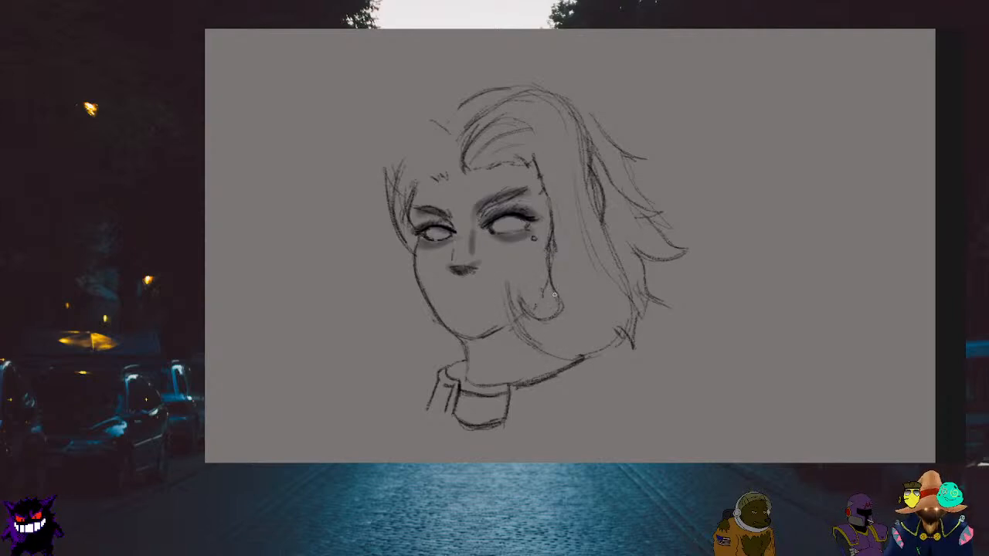
left_click_drag(531, 299, 557, 300)
left_click_drag(530, 295, 542, 317)
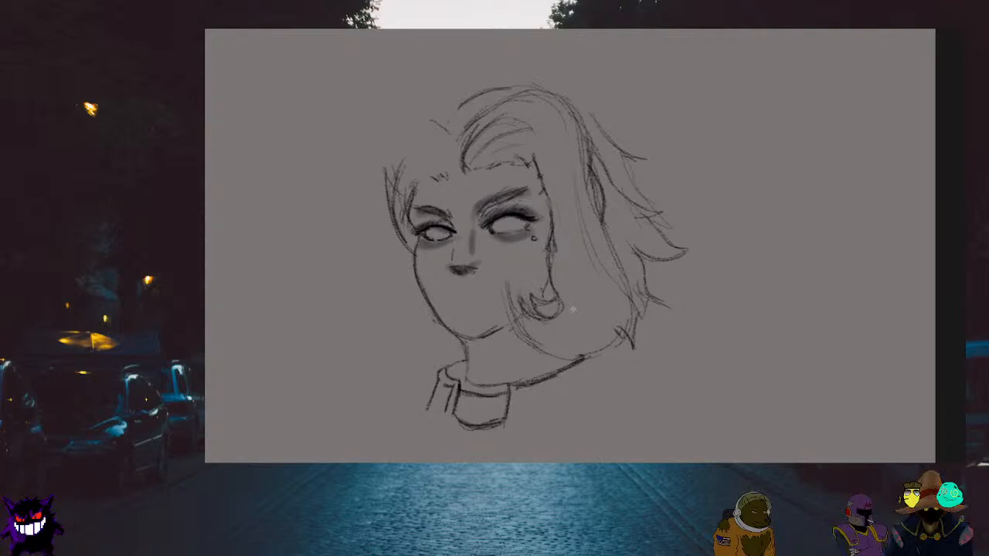
scroll(573, 332, "down", 2)
scroll(592, 358, "down", 1)
scroll(518, 287, "up", 3)
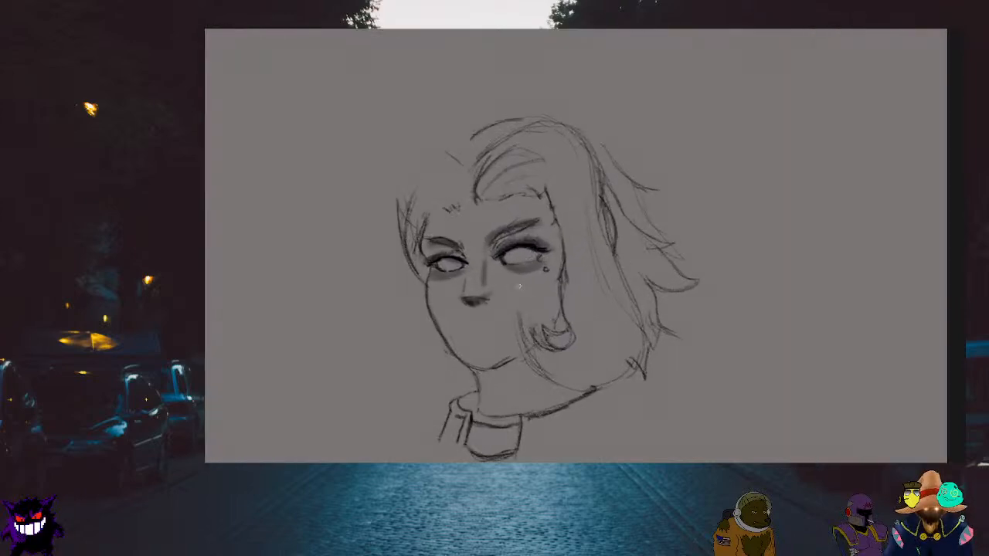
scroll(530, 259, "up", 1)
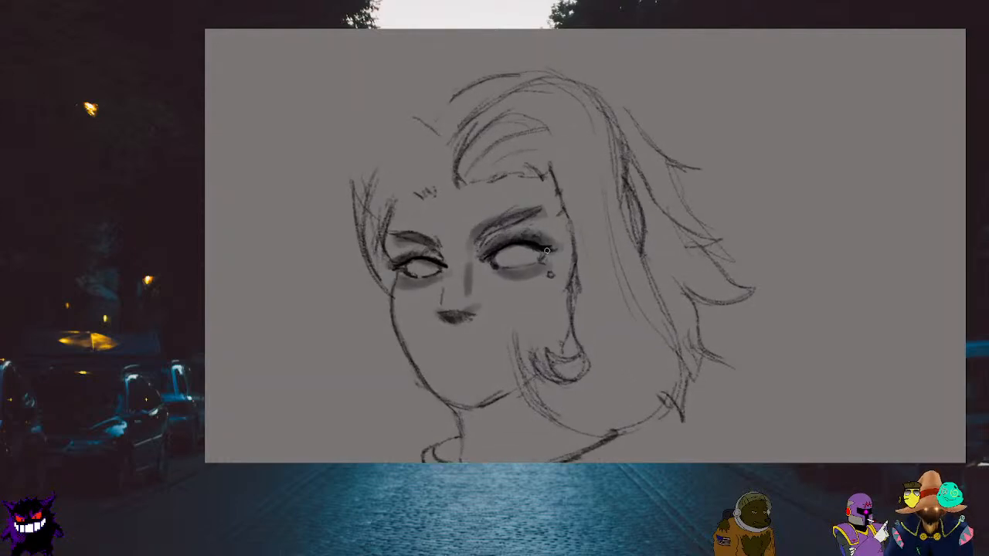
scroll(553, 235, "down", 2)
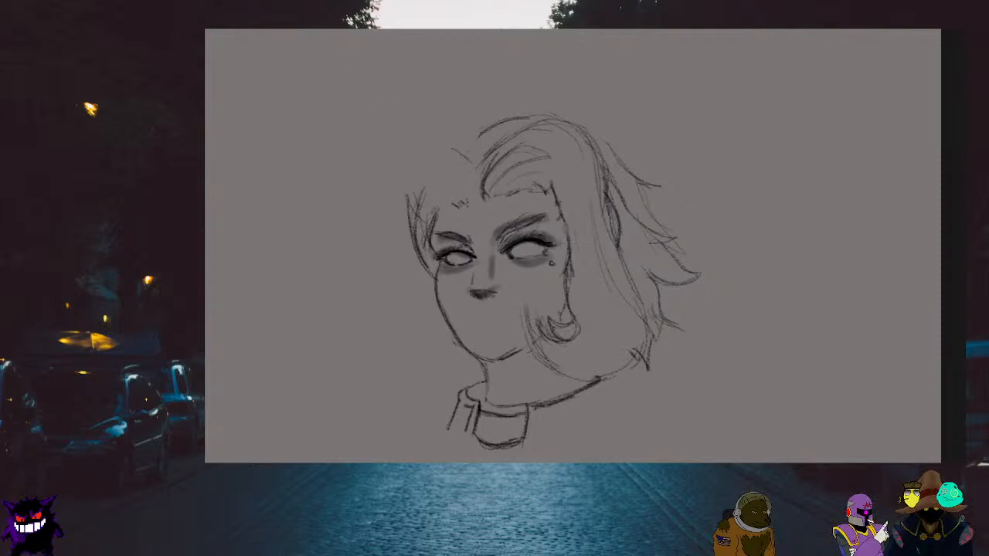
Erase the lower hair contour and jaw curls, and redraw them as a rounded bob edge ending in an upturned tip at the cheek
mouse_move(540, 330)
left_mouse_down()
mouse_move(521, 327)
mouse_move(532, 357)
mouse_move(547, 355)
mouse_move(560, 317)
mouse_move(570, 369)
mouse_move(609, 364)
mouse_move(604, 379)
mouse_move(640, 351)
mouse_move(633, 360)
left_mouse_up()
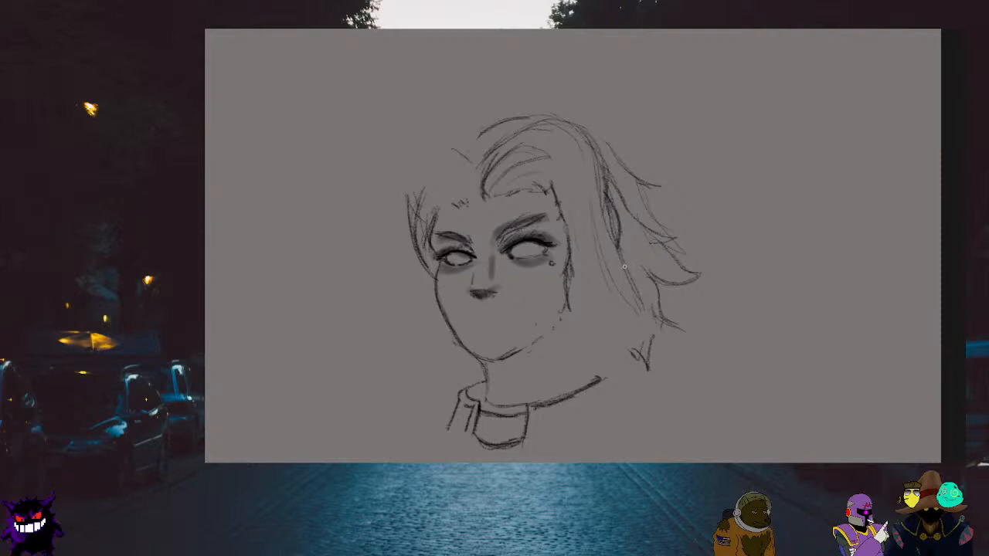
mouse_move(633, 308)
left_mouse_down()
mouse_move(572, 343)
mouse_move(563, 325)
mouse_move(611, 319)
left_mouse_up()
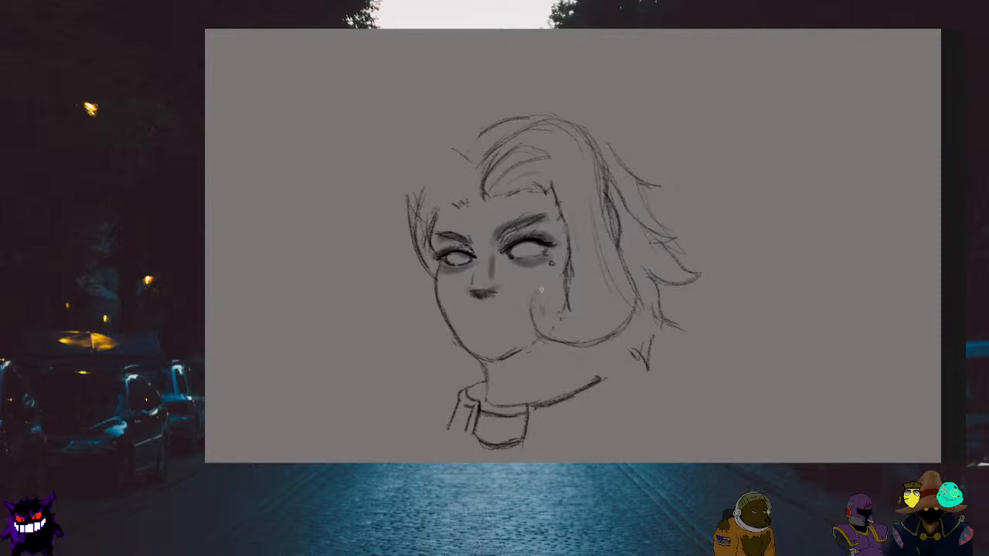
mouse_move(541, 292)
left_mouse_down()
mouse_move(576, 314)
mouse_move(550, 318)
left_mouse_up()
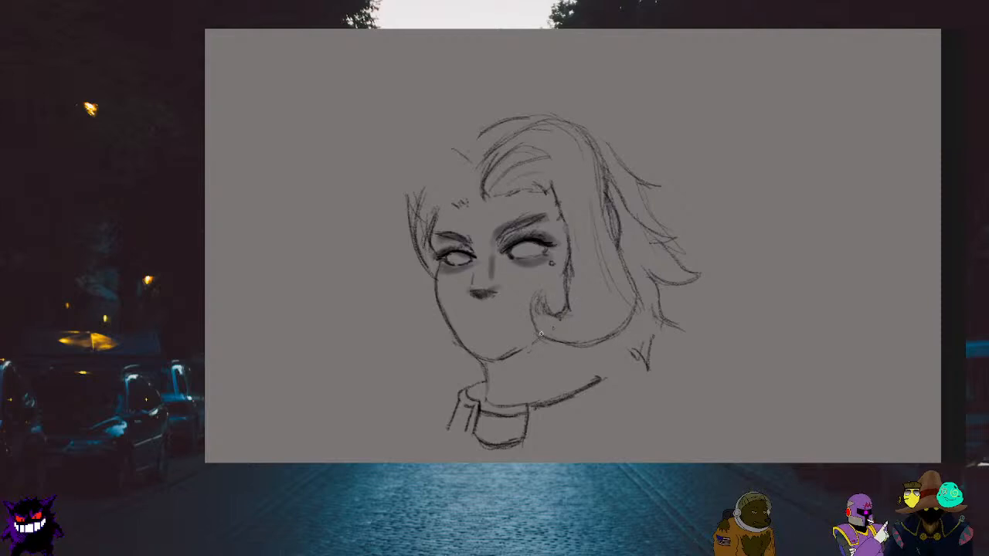
scroll(550, 343, "down", 1)
scroll(544, 336, "up", 2)
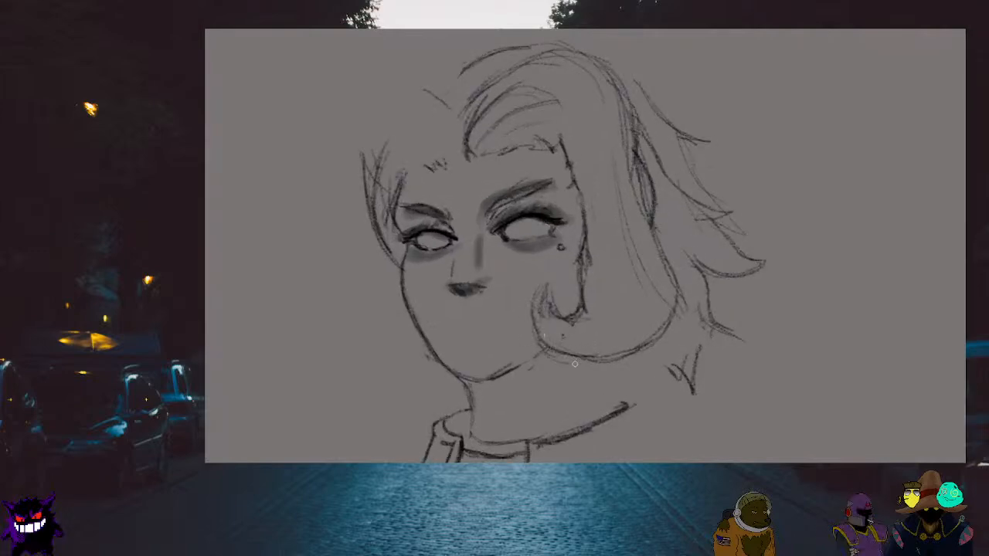
left_click_drag(607, 363, 539, 340)
left_click_drag(619, 366, 544, 350)
left_click_drag(525, 312, 536, 343)
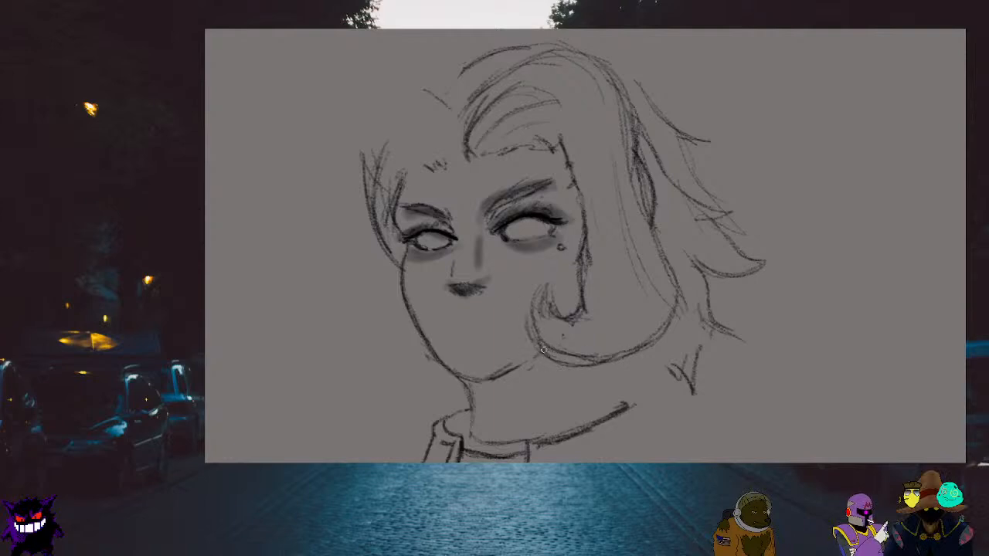
scroll(597, 332, "down", 2)
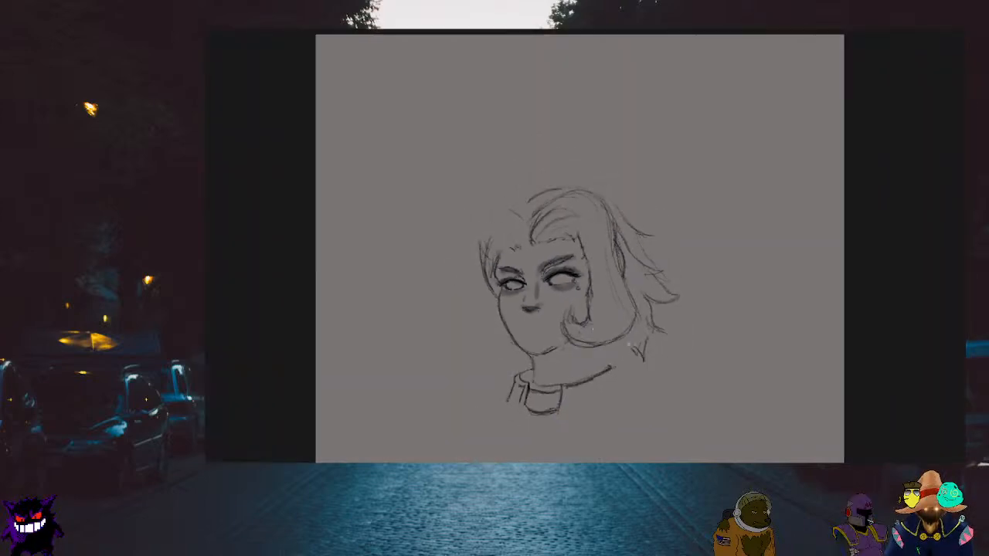
Erase the strand linking the right-hand side lock to the bob's rounded lower edge
scroll(627, 344, "up", 2)
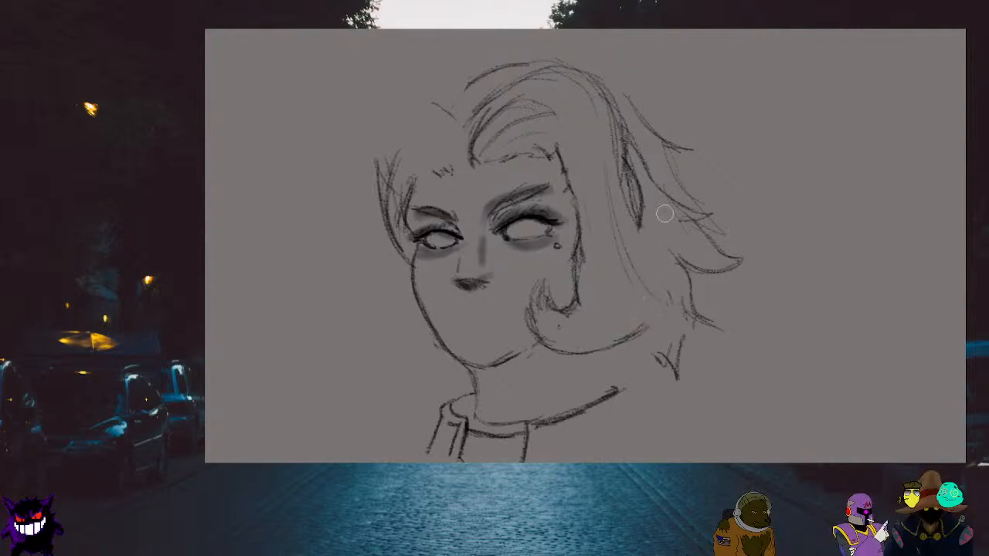
scroll(664, 216, "down", 6)
scroll(677, 225, "up", 3)
scroll(568, 225, "up", 2)
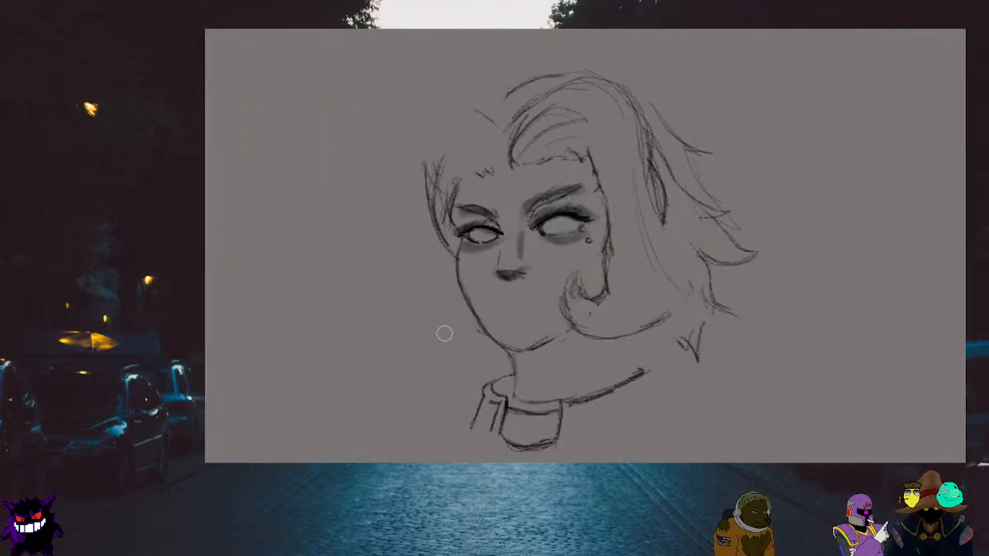
Try erasing the bob's rounded lower edge and closing the crown contour from the left-hand temple to the top of the fringe
mouse_move(578, 286)
left_mouse_down()
mouse_move(567, 280)
mouse_move(560, 292)
mouse_move(589, 348)
mouse_move(603, 327)
mouse_move(662, 327)
mouse_move(619, 339)
mouse_move(646, 329)
left_mouse_up()
scroll(647, 327, "down", 3)
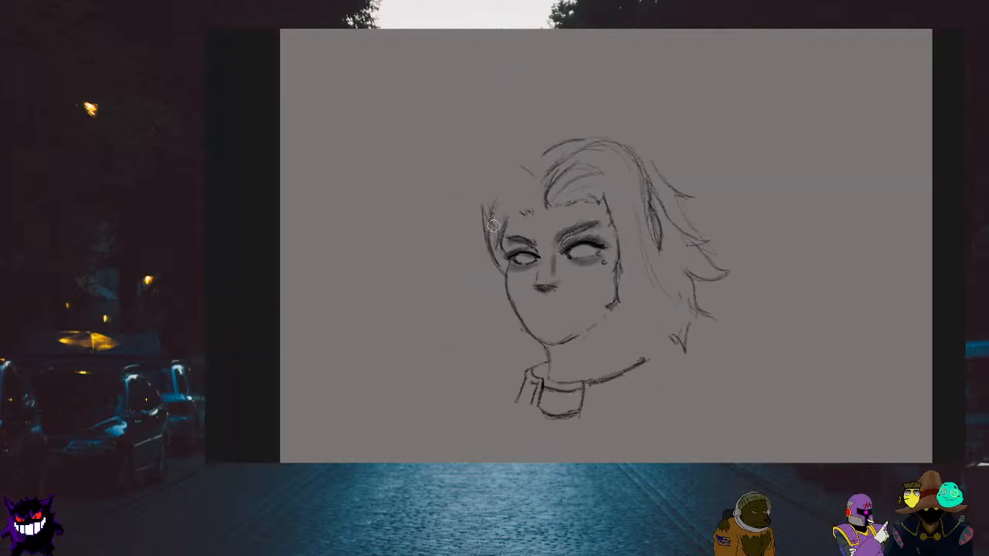
scroll(529, 173, "up", 3)
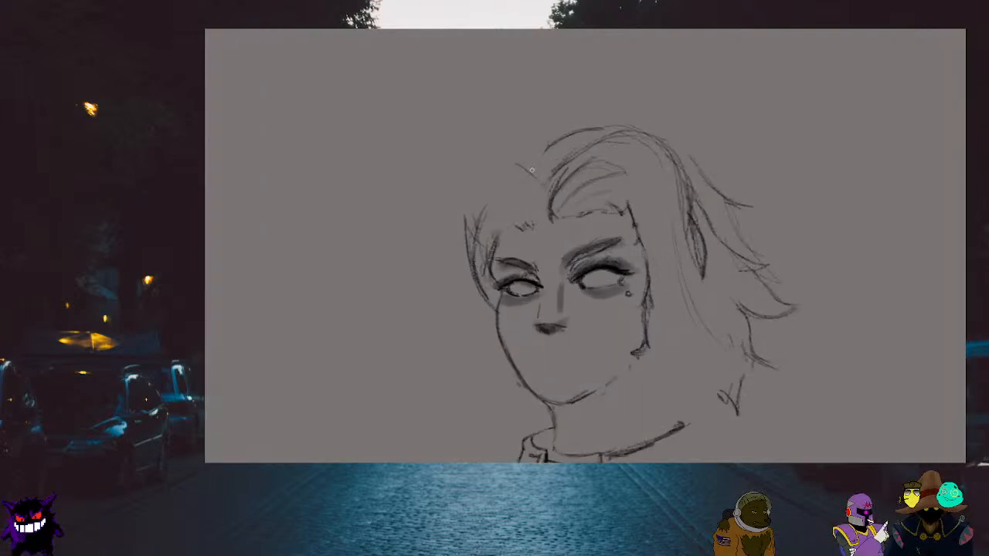
left_click_drag(525, 164, 513, 164)
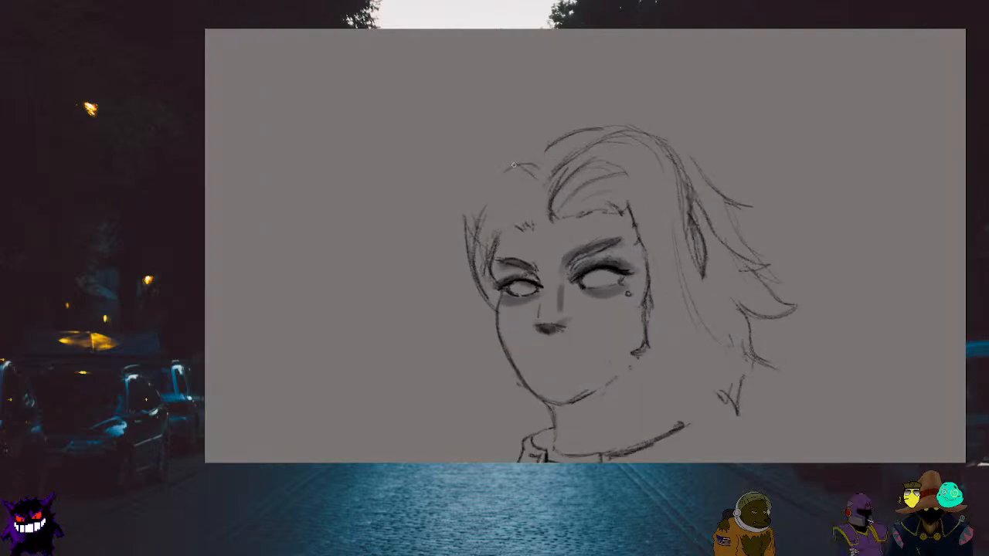
mouse_move(473, 241)
left_mouse_down()
mouse_move(519, 162)
mouse_move(475, 224)
mouse_move(471, 287)
left_mouse_up()
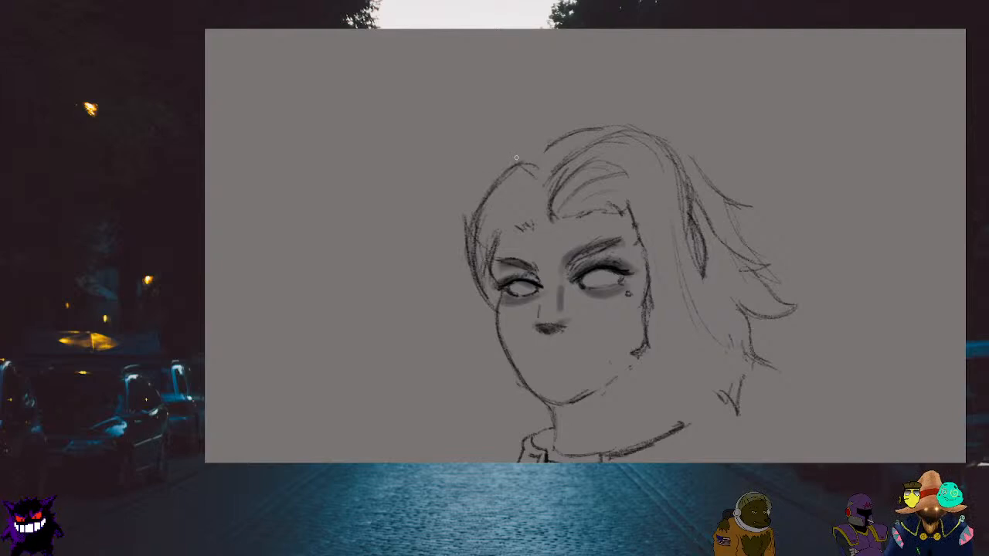
left_click_drag(531, 163, 605, 136)
scroll(631, 141, "down", 2)
scroll(536, 192, "up", 3)
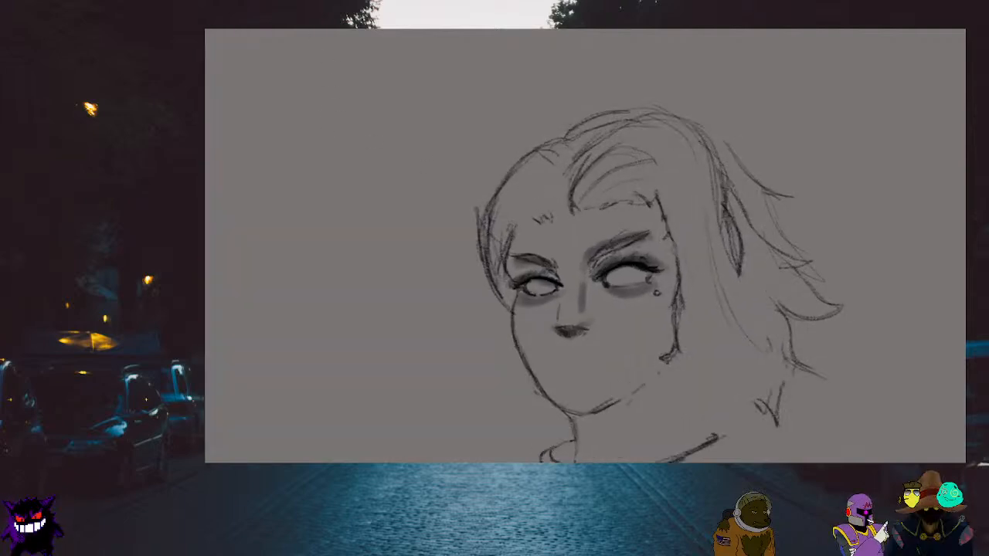
Undo the crown contour strokes and the erasing of the bob's lower edge
key("ctrl+z")
key("ctrl+z")
key("ctrl+z")
key("ctrl+z")
key("ctrl+z")
left_click_drag(632, 335, 745, 374)
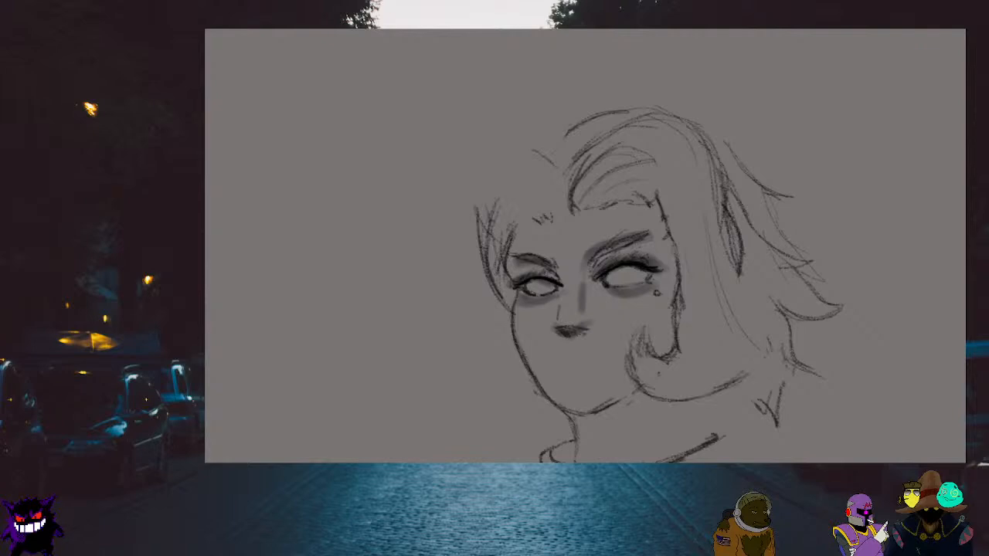
Compare the current hair with its earlier version by stepping back and forth through the undo history
key("ctrl+z")
key("ctrl+z")
key("ctrl+z")
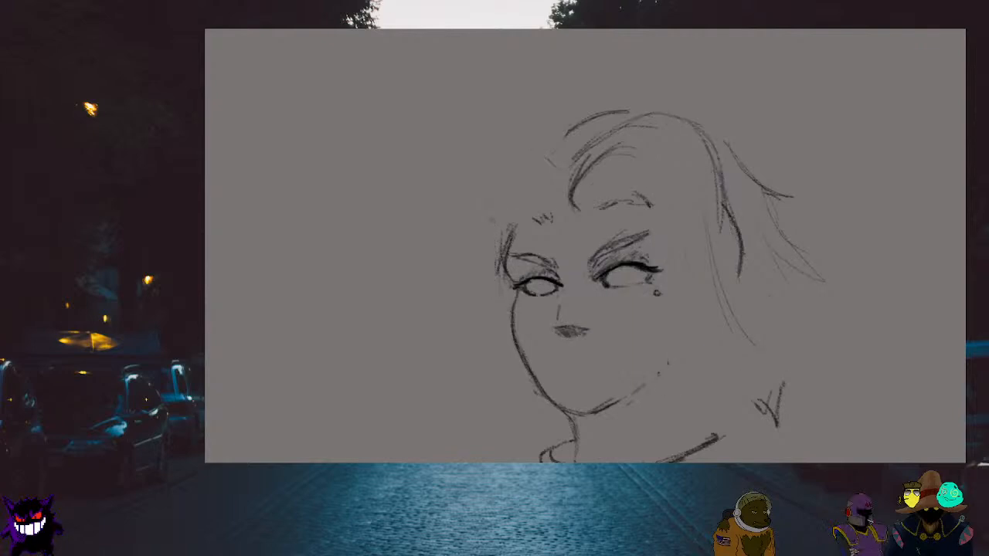
key("ctrl+y")
key("ctrl+y")
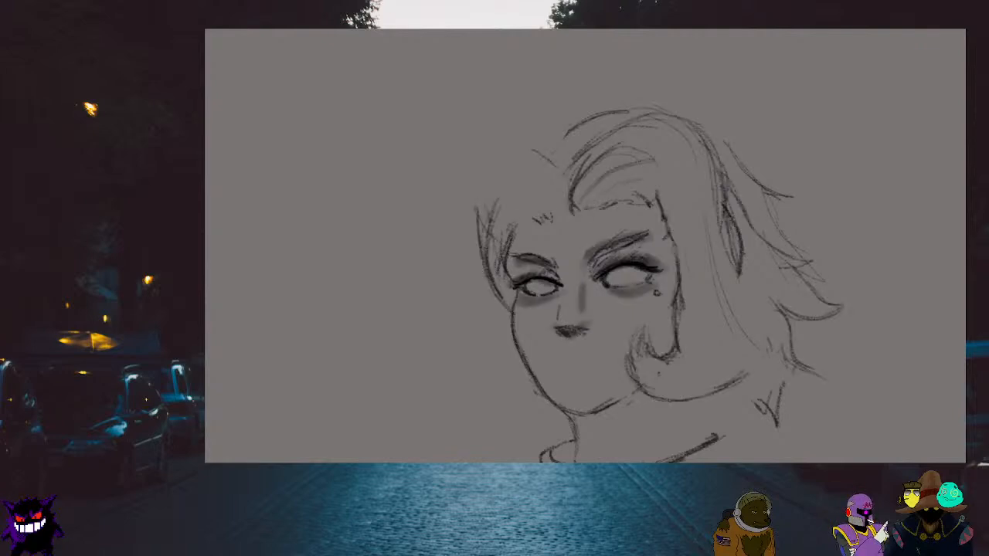
key("ctrl+z")
key("ctrl+z")
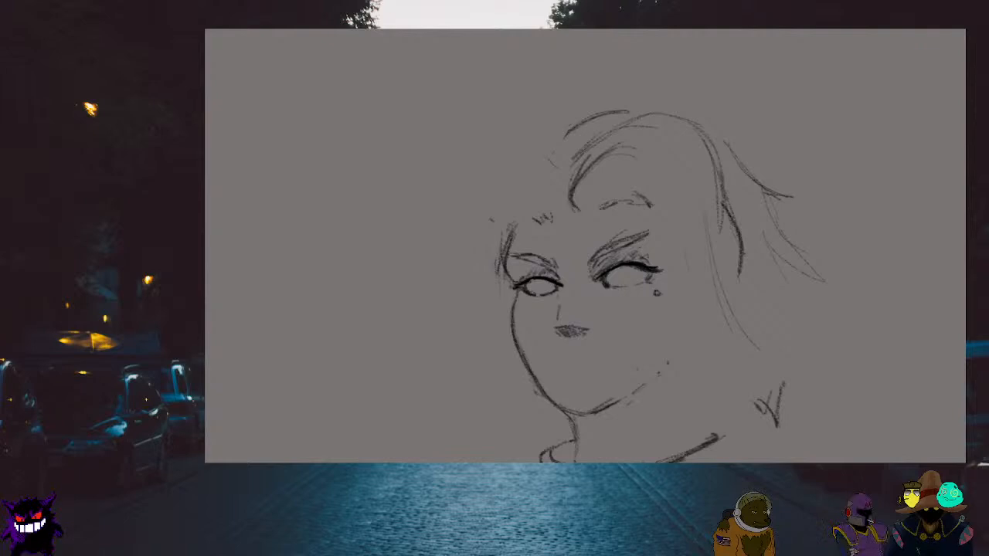
key("ctrl+y")
key("ctrl+y")
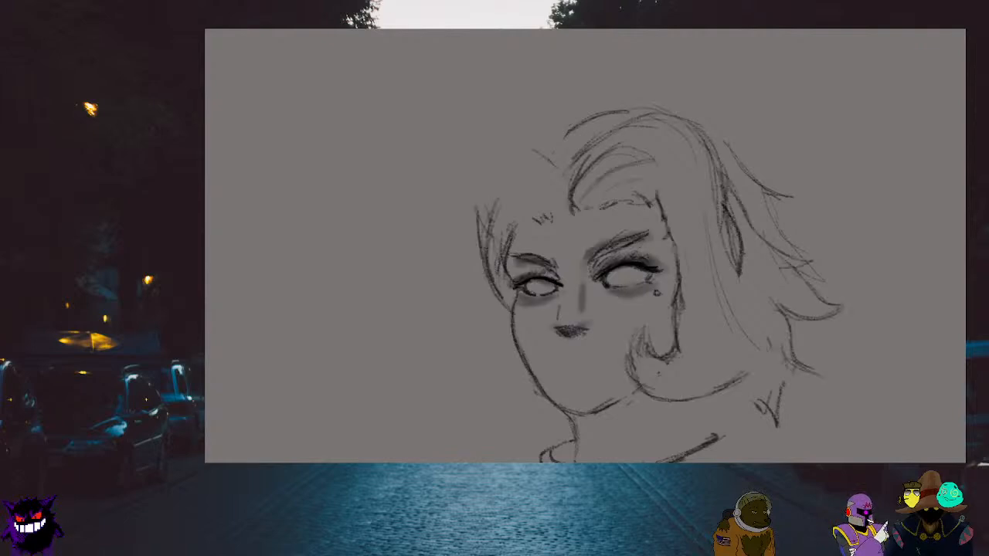
key("ctrl+y")
key("ctrl+z")
key("ctrl+z")
key("ctrl+z")
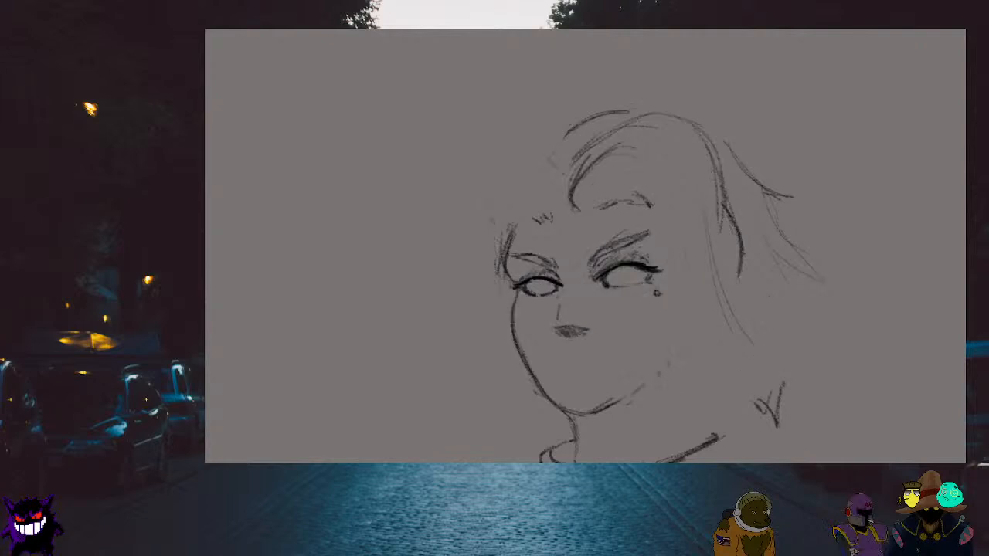
key("ctrl+y")
key("ctrl+y")
key("ctrl+y")
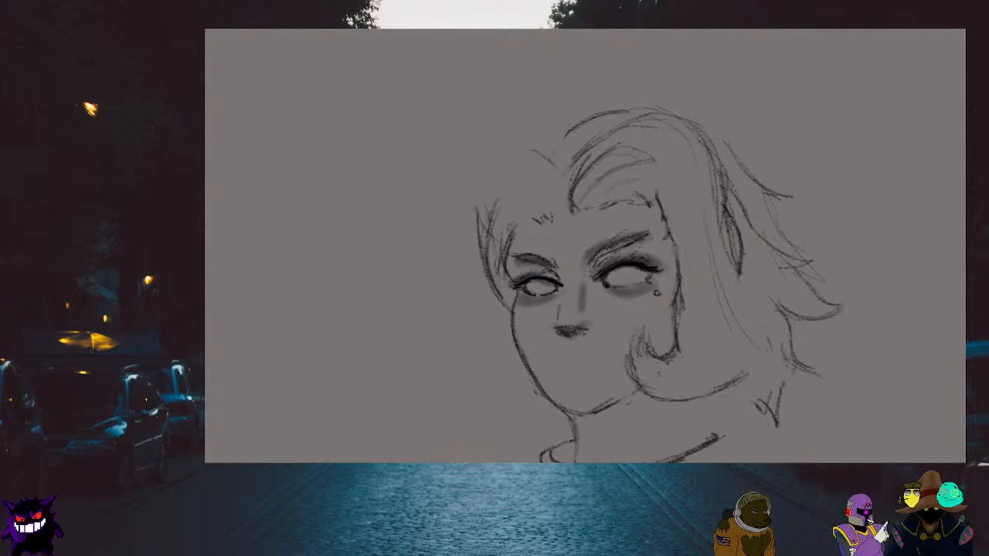
Erase the upturned lock tip at the cheek and the bob's rounded lower edge
scroll(443, 238, "down", 2)
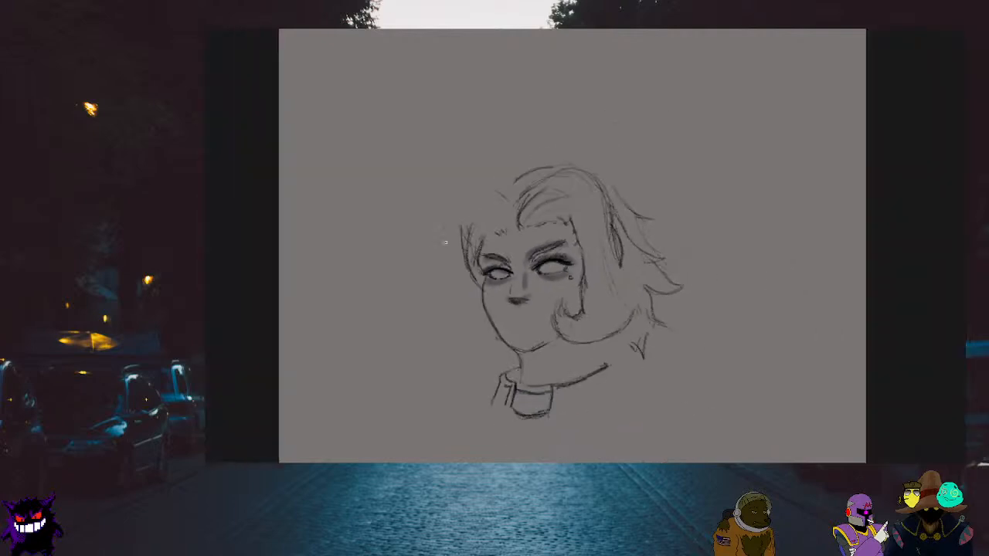
scroll(466, 276, "up", 3)
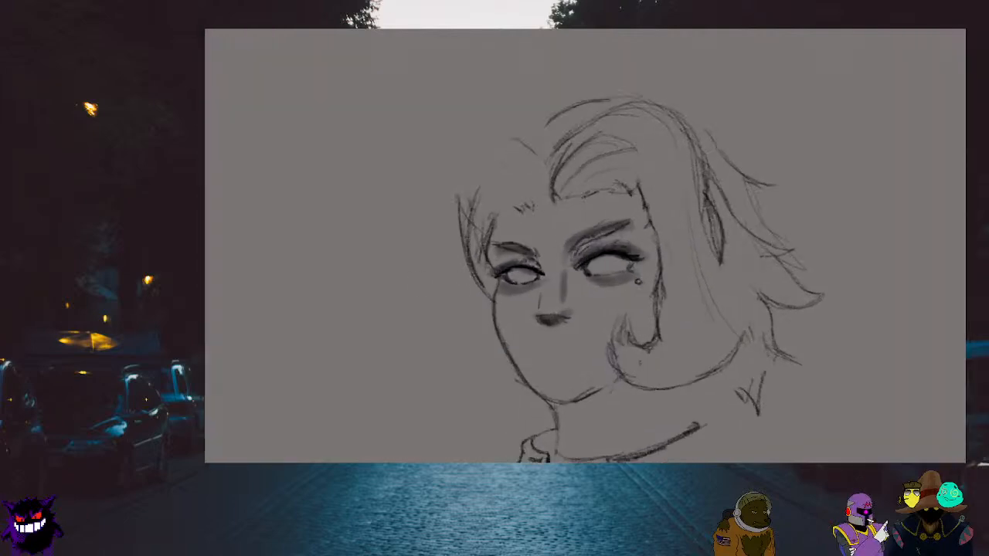
mouse_move(628, 337)
left_mouse_down()
mouse_move(622, 348)
mouse_move(610, 340)
left_mouse_up()
mouse_move(632, 396)
left_mouse_down()
mouse_move(718, 376)
mouse_move(744, 342)
mouse_move(739, 356)
left_mouse_up()
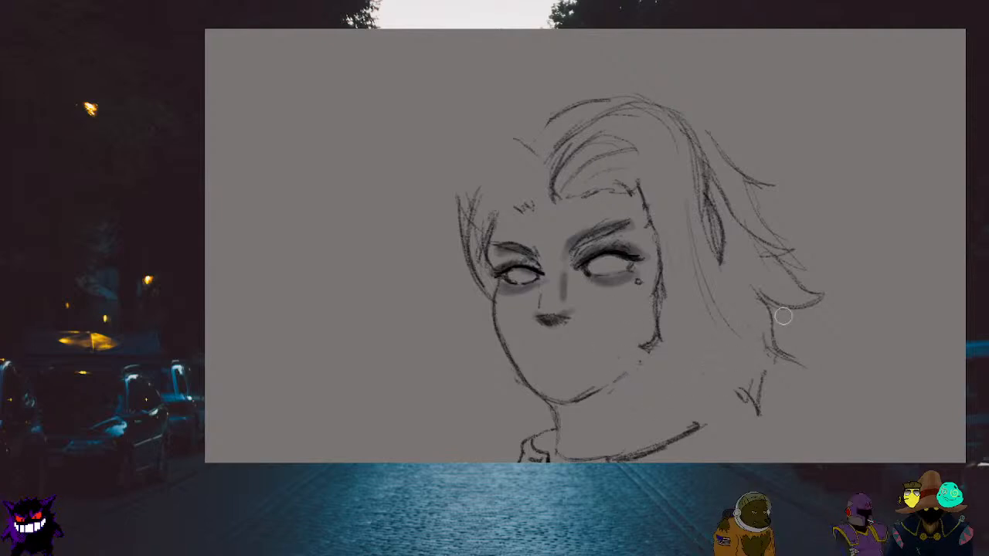
Erase the outer strands at the left-hand temple, the stray arc above the crown and the topmost flicked strand at the back
mouse_move(474, 168)
left_mouse_down()
mouse_move(470, 258)
mouse_move(457, 219)
left_mouse_up()
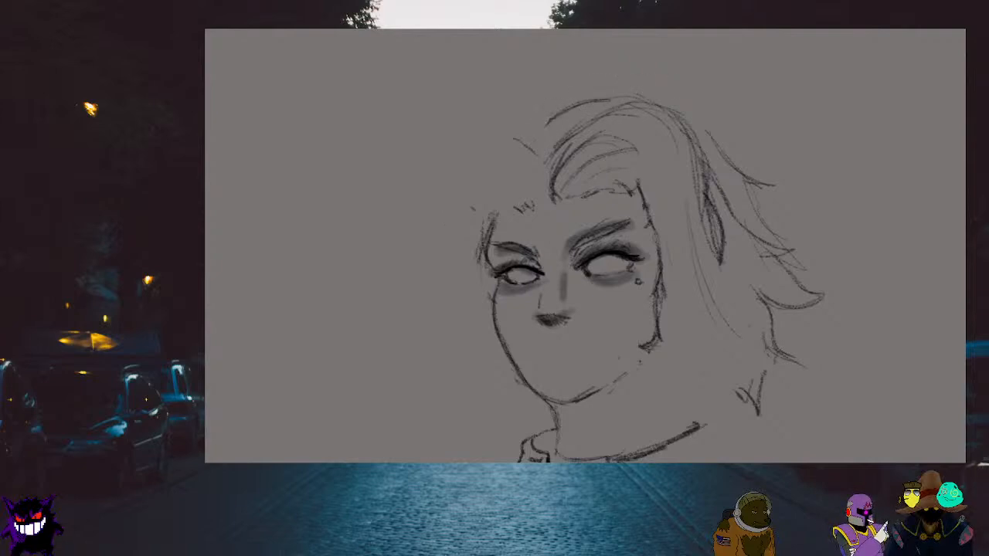
mouse_move(564, 110)
left_mouse_down()
mouse_move(543, 131)
mouse_move(589, 101)
left_mouse_up()
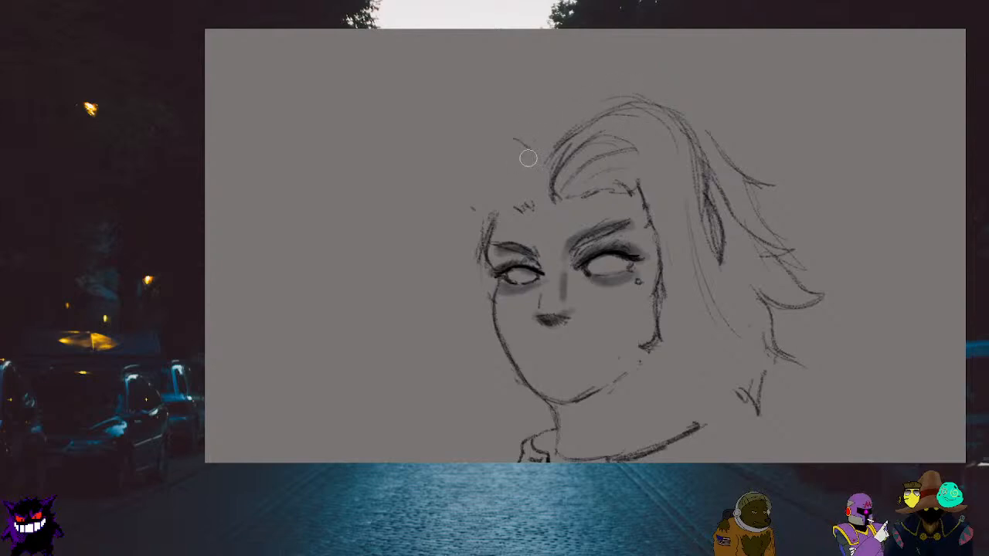
left_click_drag(697, 124, 764, 190)
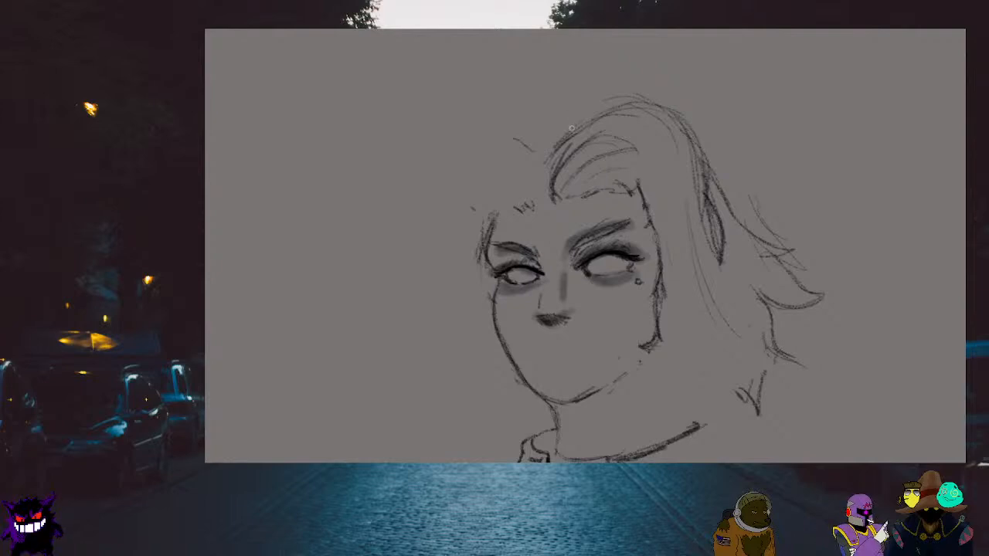
Try a rounded outline for the far side of the hair, from the parting down to the temple, and undo its strokes
mouse_move(564, 128)
left_mouse_down()
mouse_move(579, 121)
mouse_move(540, 122)
mouse_move(499, 211)
left_mouse_up()
mouse_move(523, 123)
left_mouse_down()
mouse_move(465, 187)
mouse_move(463, 225)
mouse_move(469, 160)
mouse_move(461, 224)
left_mouse_up()
left_click_drag(490, 140, 462, 232)
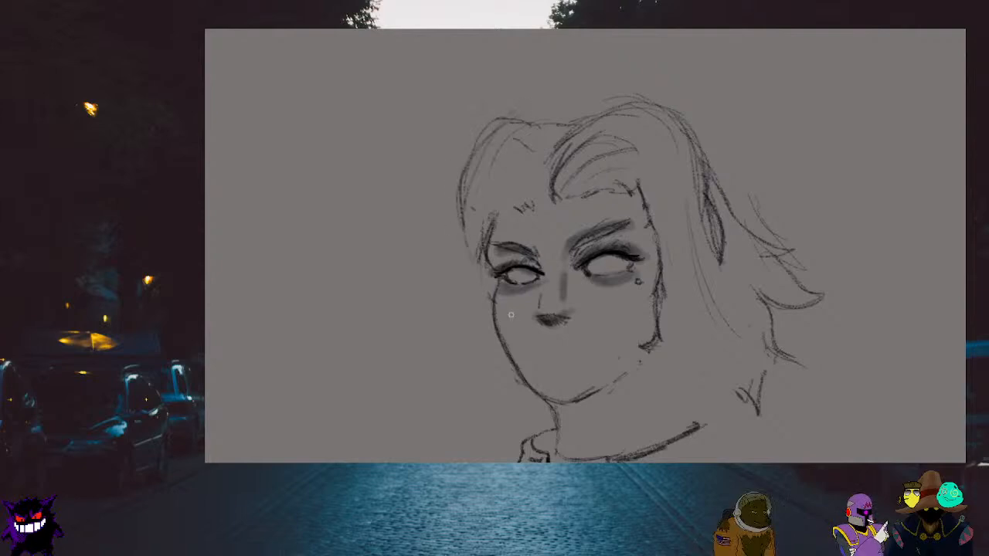
scroll(511, 314, "down", 2)
scroll(548, 365, "up", 2)
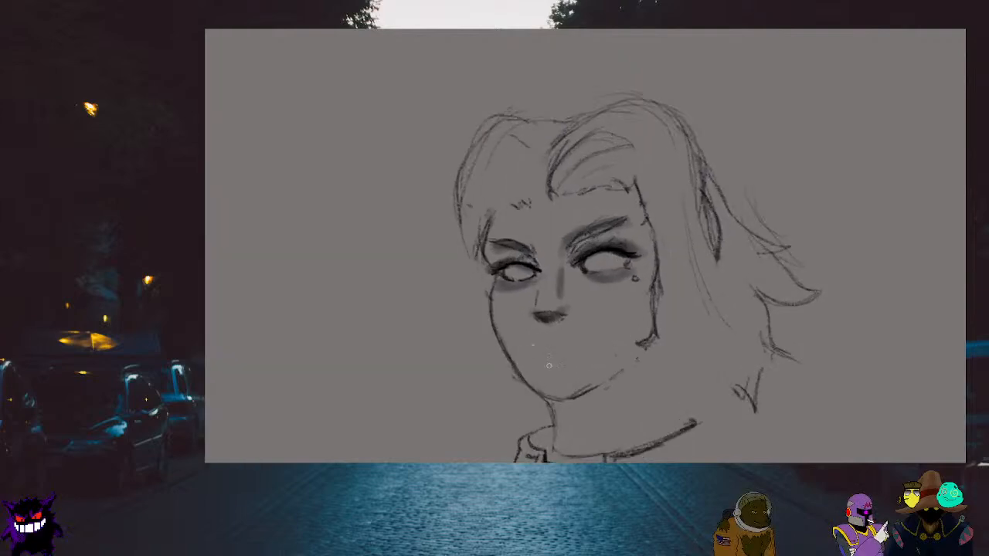
key("ctrl+z")
key("ctrl+z")
key("ctrl+z")
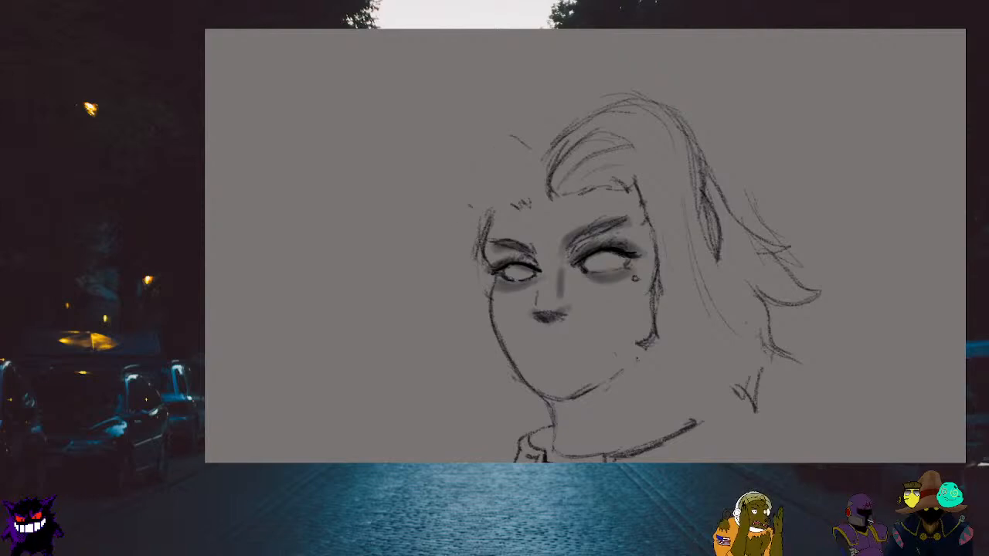
Draw a long curl-tipped lock beside the far cheek and reinforce the hair contour at the back and up from the parting
mouse_move(479, 214)
left_mouse_down()
mouse_move(475, 319)
mouse_move(491, 220)
mouse_move(459, 294)
mouse_move(466, 260)
mouse_move(464, 311)
mouse_move(451, 345)
left_mouse_up()
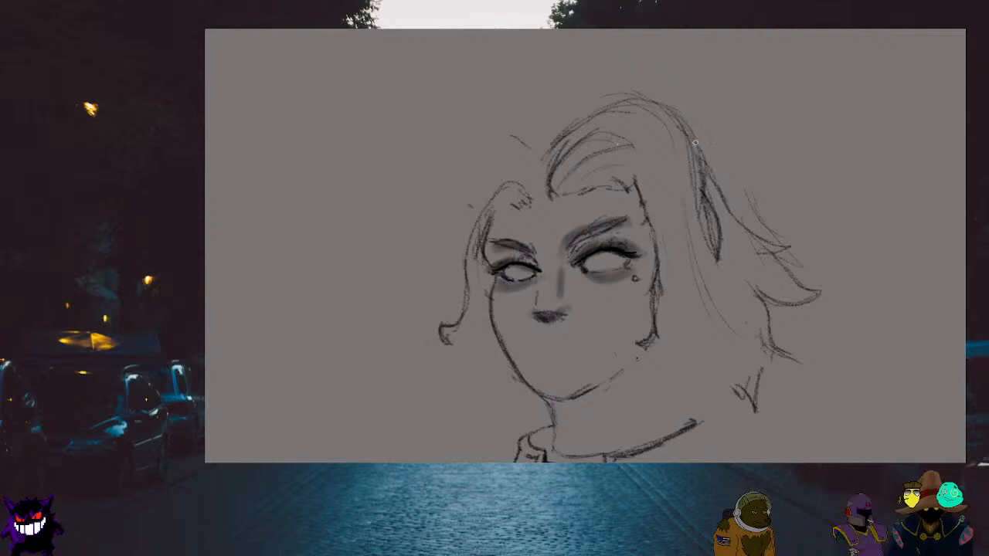
left_click_drag(694, 136, 726, 193)
left_click_drag(743, 211, 775, 234)
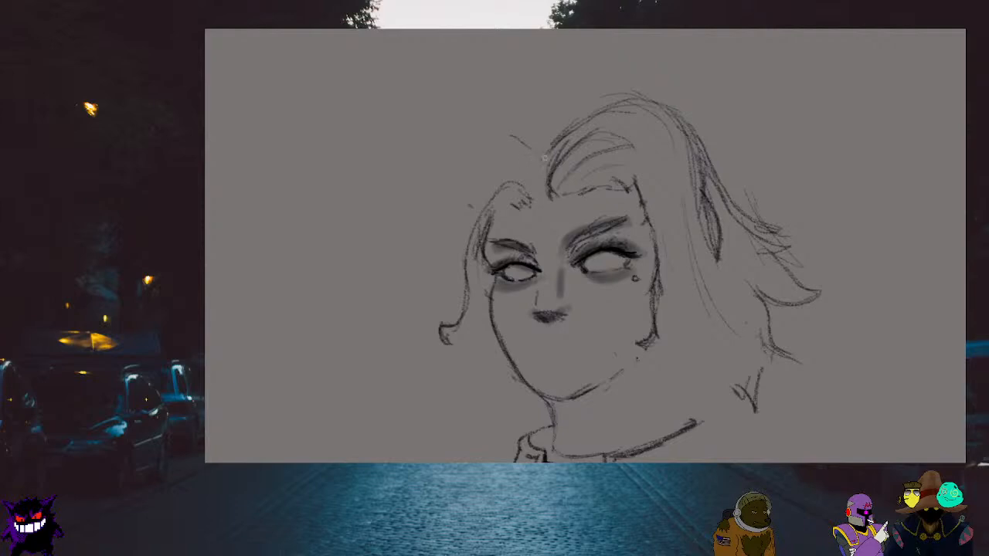
mouse_move(536, 199)
left_mouse_down()
mouse_move(555, 141)
mouse_move(539, 187)
mouse_move(535, 159)
left_mouse_up()
left_click_drag(539, 149, 600, 97)
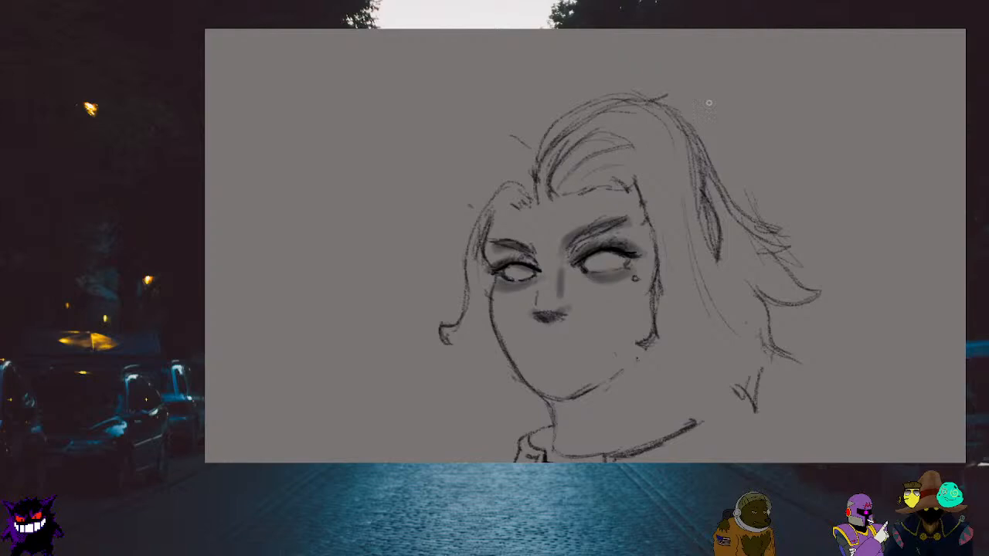
Try a looser hair outline from the crown around the far temple and down along the cheek to the jaw
mouse_move(558, 117)
left_mouse_down()
mouse_move(512, 117)
mouse_move(466, 157)
left_mouse_up()
mouse_move(498, 124)
left_mouse_down()
mouse_move(474, 155)
mouse_move(466, 200)
left_mouse_up()
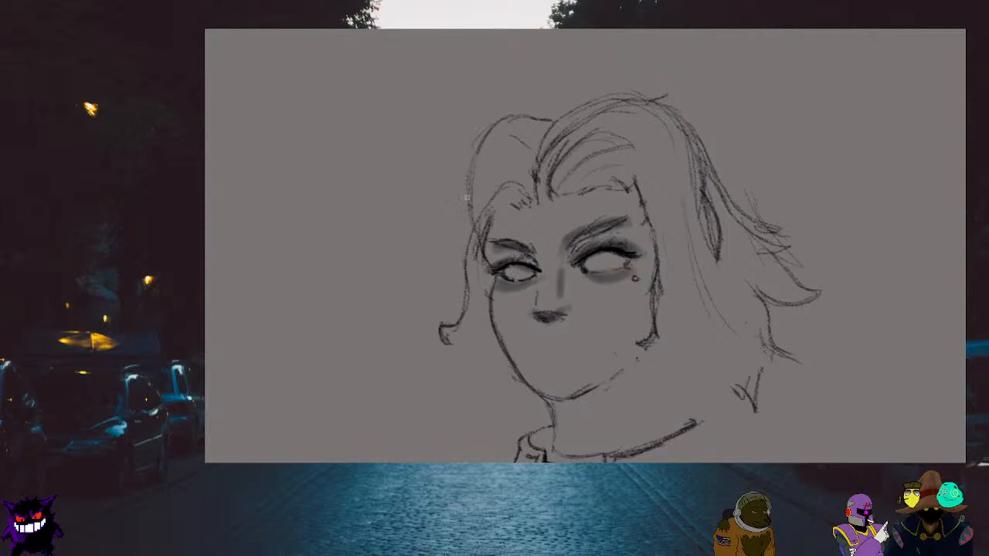
mouse_move(466, 207)
left_mouse_down()
mouse_move(468, 299)
mouse_move(468, 274)
mouse_move(493, 367)
left_mouse_up()
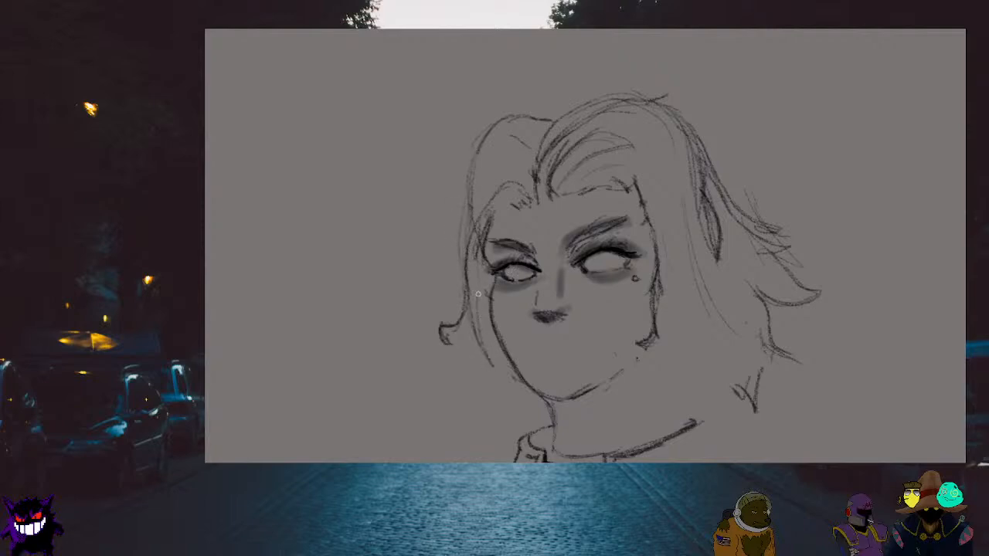
scroll(537, 394, "down", 2)
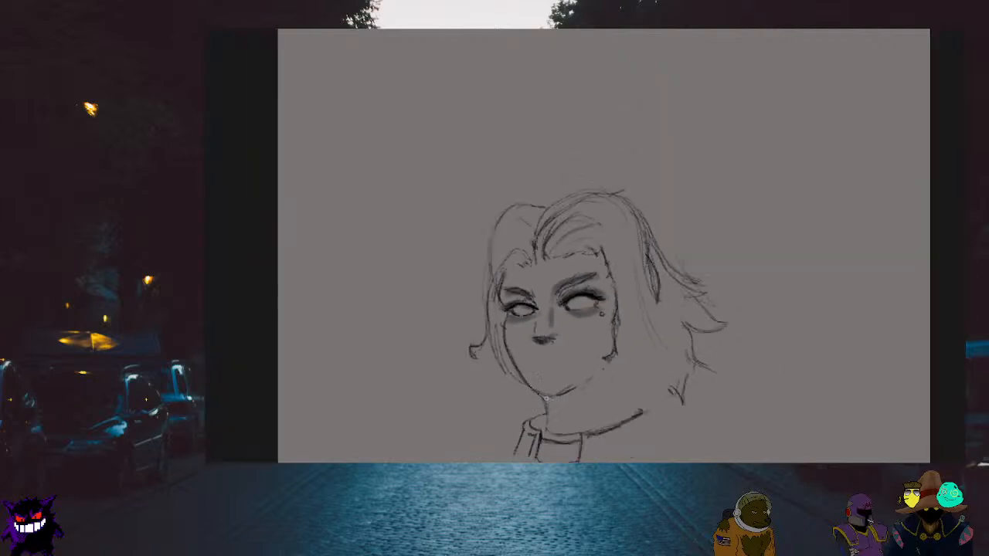
scroll(545, 398, "up", 2)
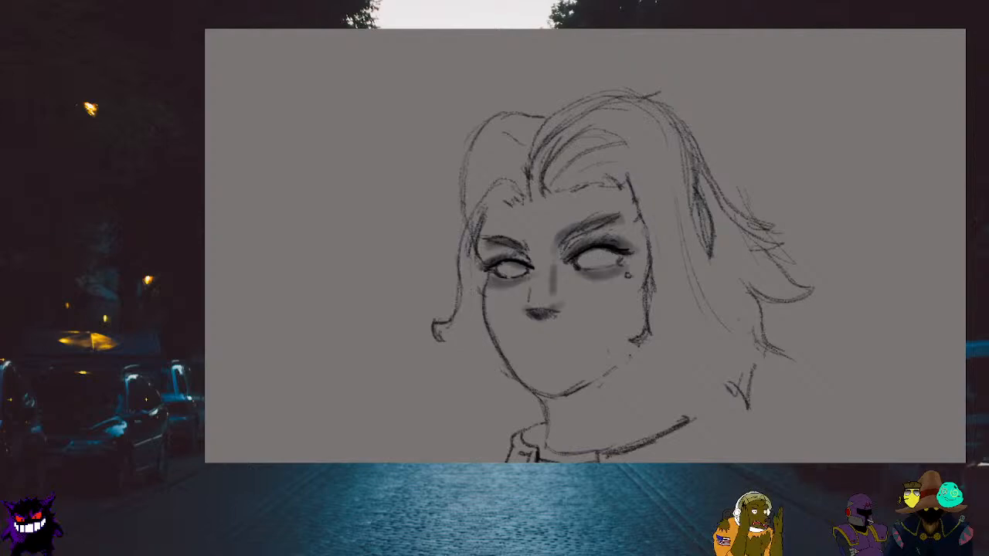
scroll(478, 289, "down", 2)
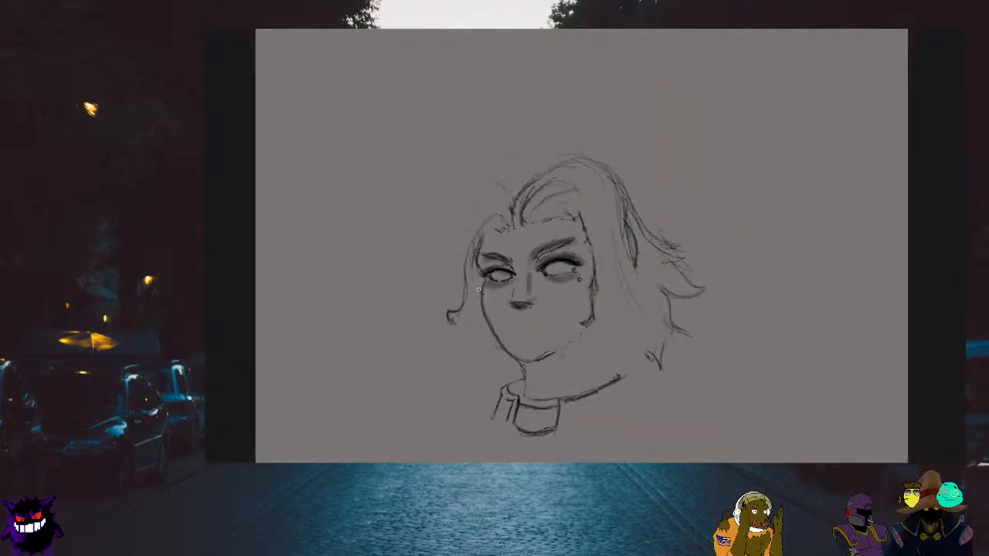
Check the whole head sketch at a smaller scale and switch to the other open document with the blank portrait canvas
scroll(478, 289, "down", 1)
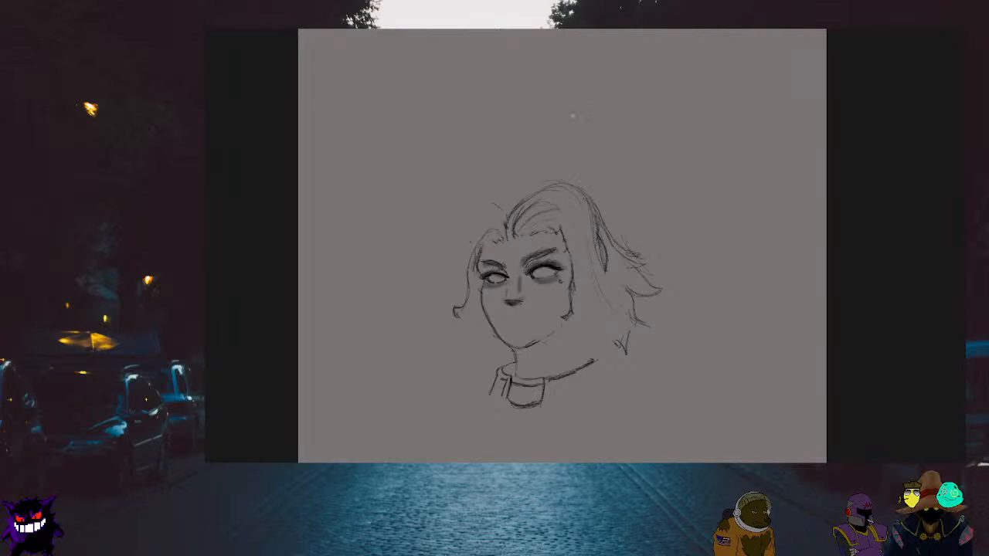
scroll(571, 116, "down", 1)
scroll(572, 116, "up", 1)
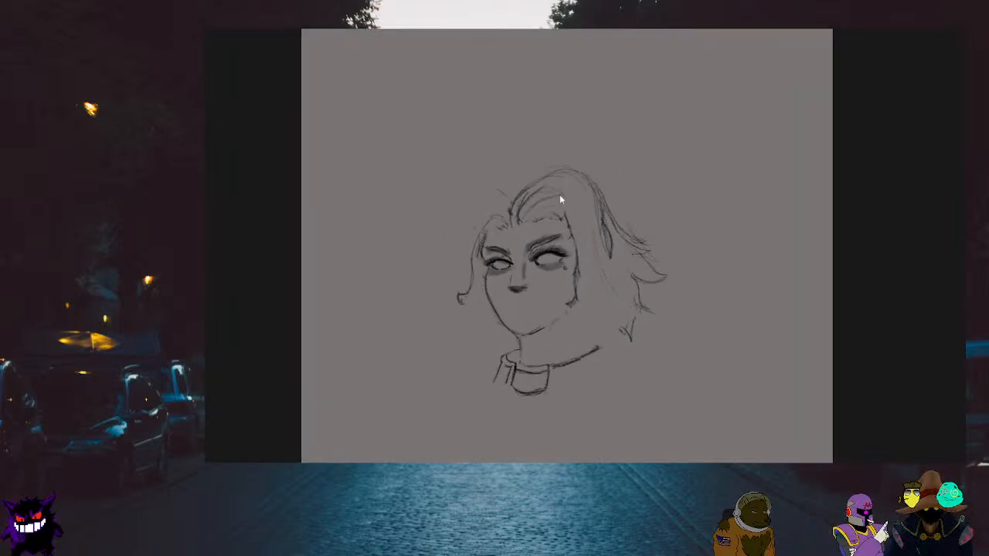
key("ctrl+Tab")
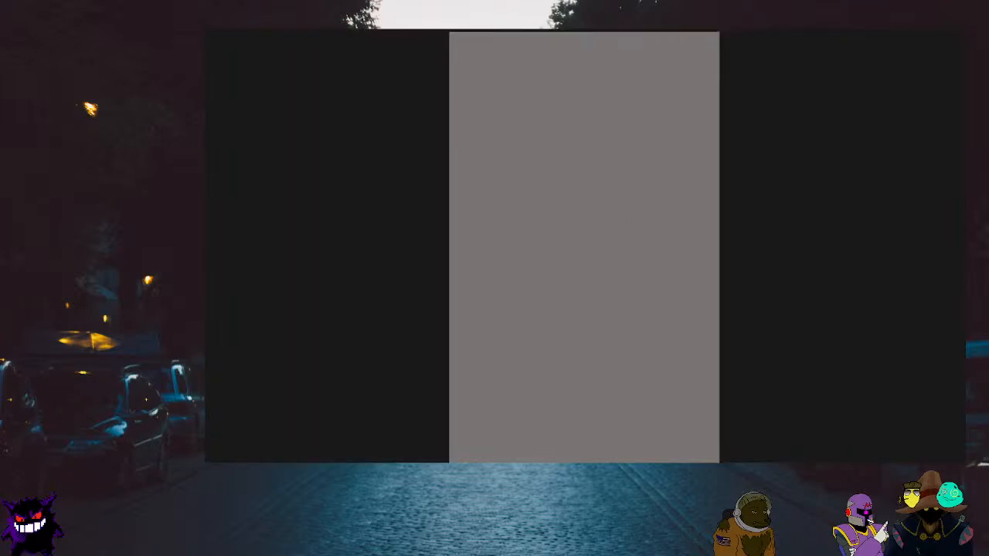